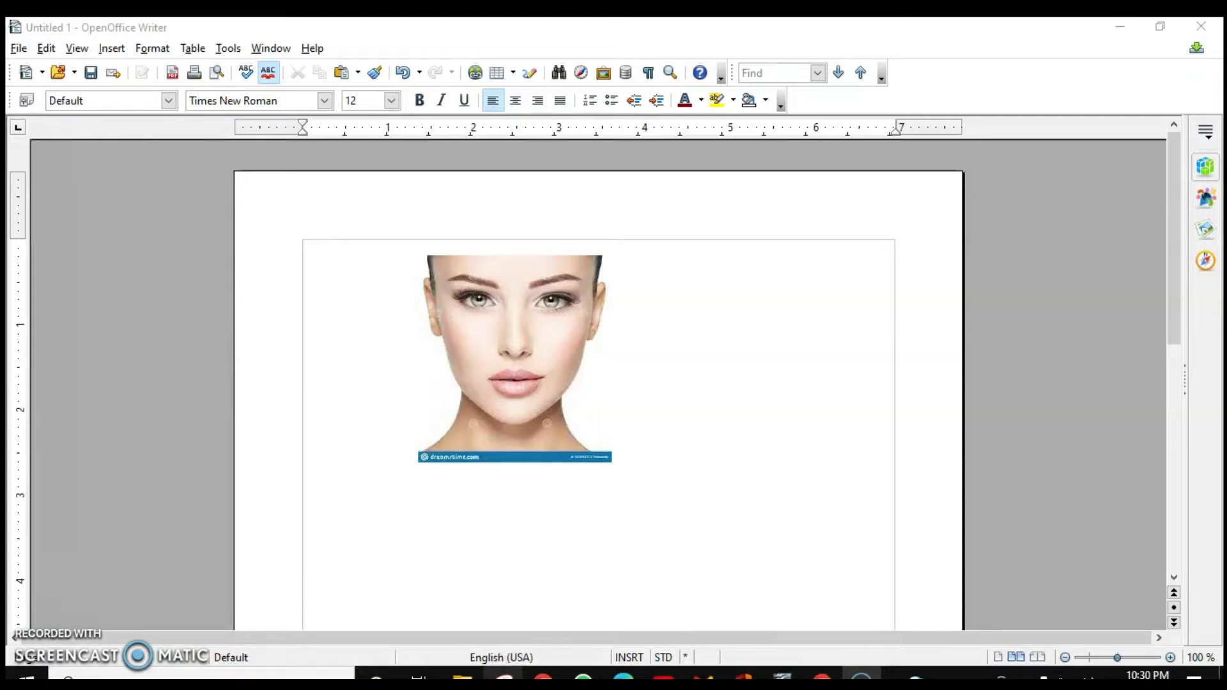
# Check which scanner sources are available for inserting a scanned picture, and close the source selection
pyautogui.click(112, 48)
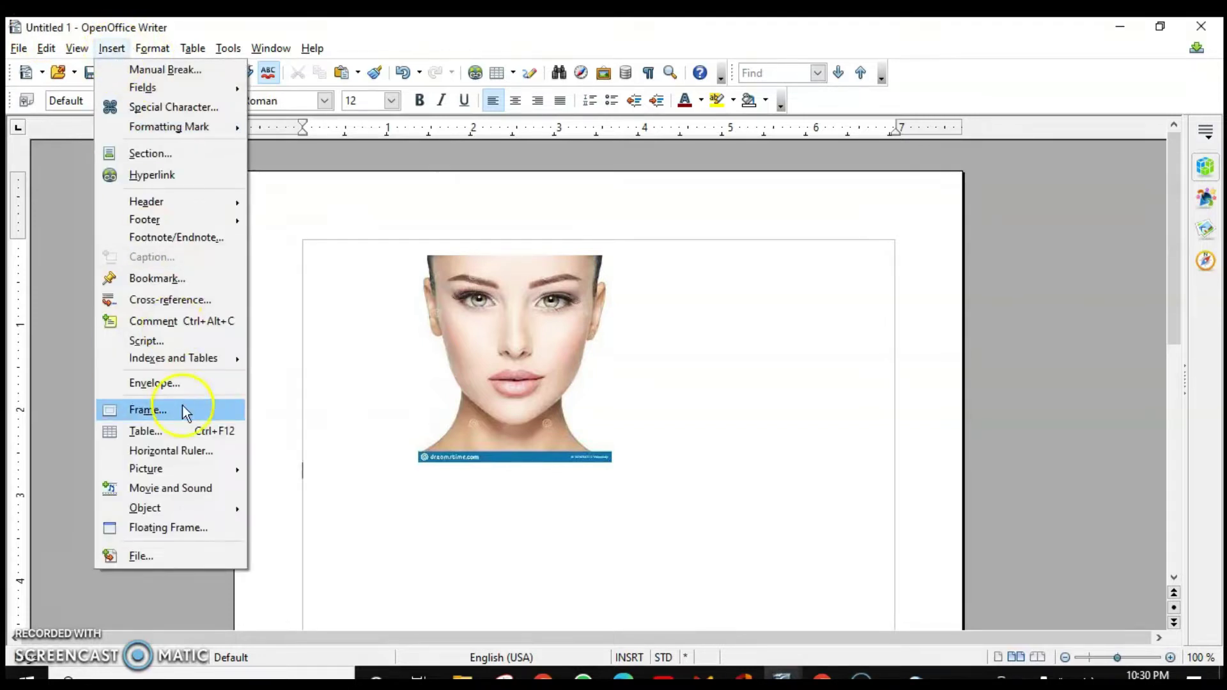
pyautogui.moveTo(179, 474)
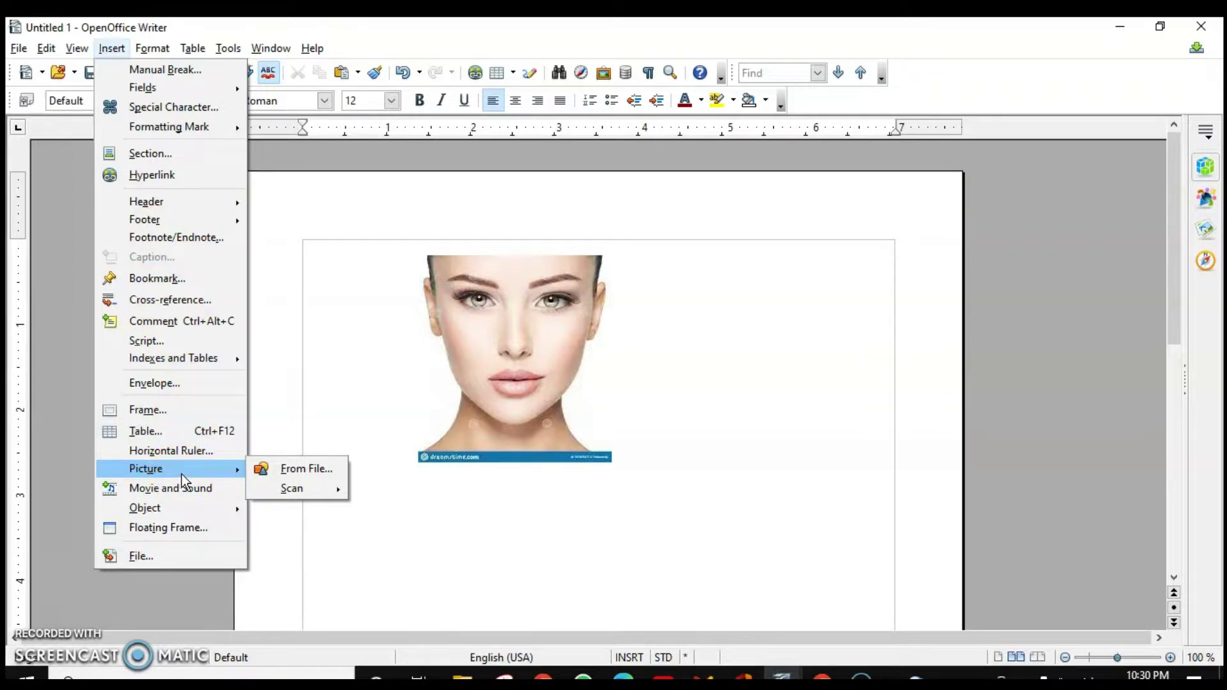
pyautogui.moveTo(301, 489)
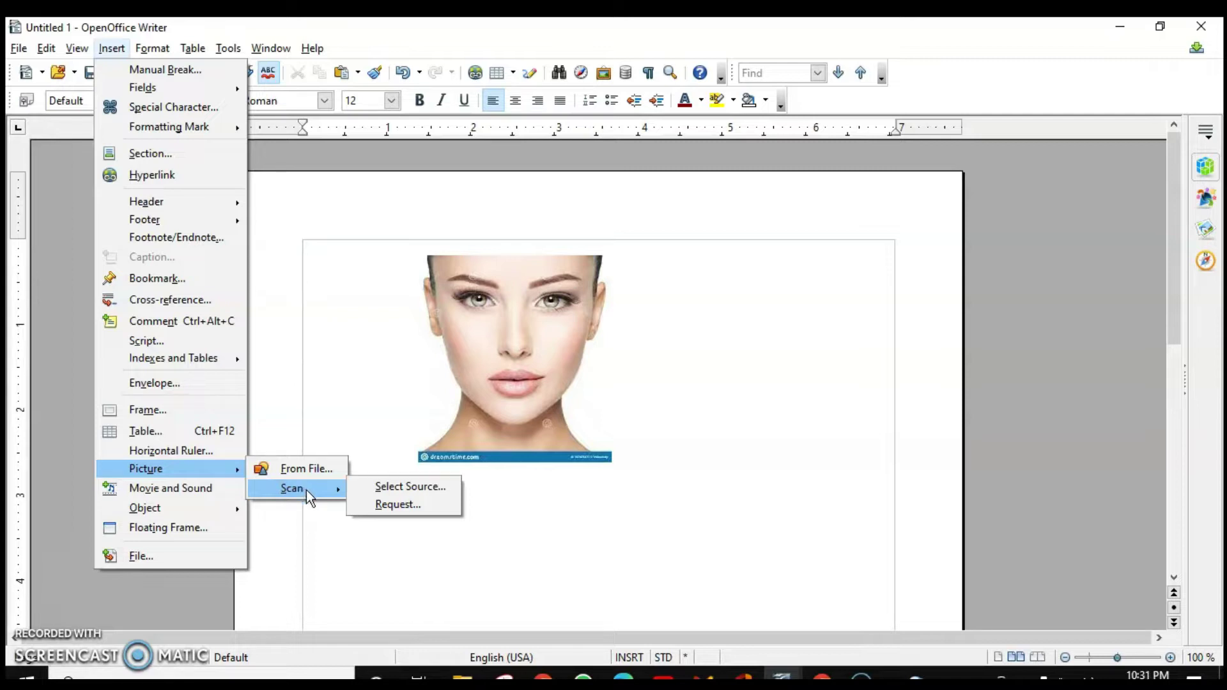
pyautogui.click(381, 491)
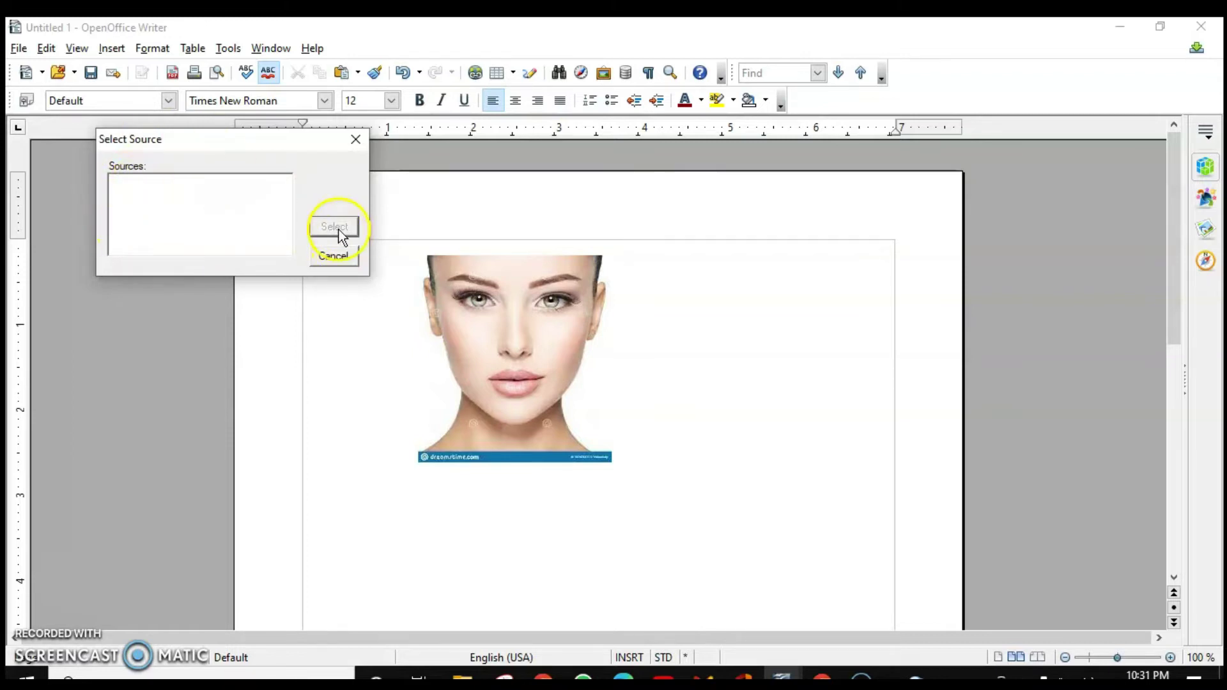
pyautogui.click(359, 142)
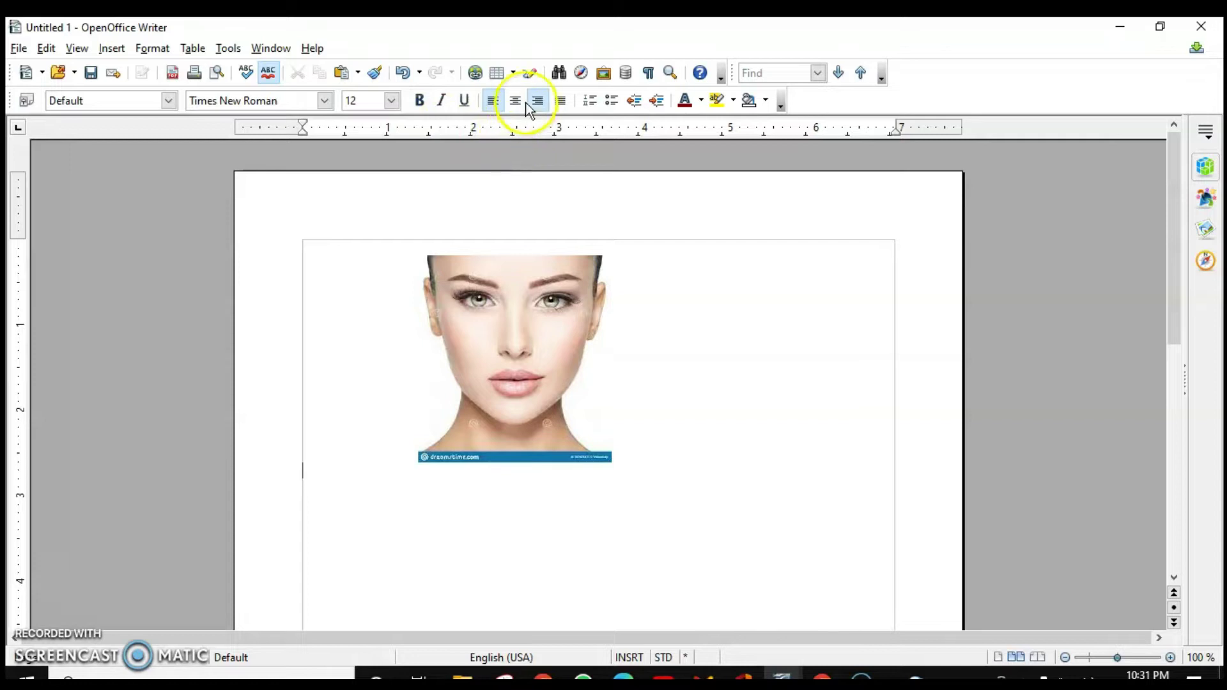
# Open the Gallery, browse the Backgrounds, Bullets, Computers, Diagrams and Environment themes, and preview the Earth picture
pyautogui.click(602, 74)
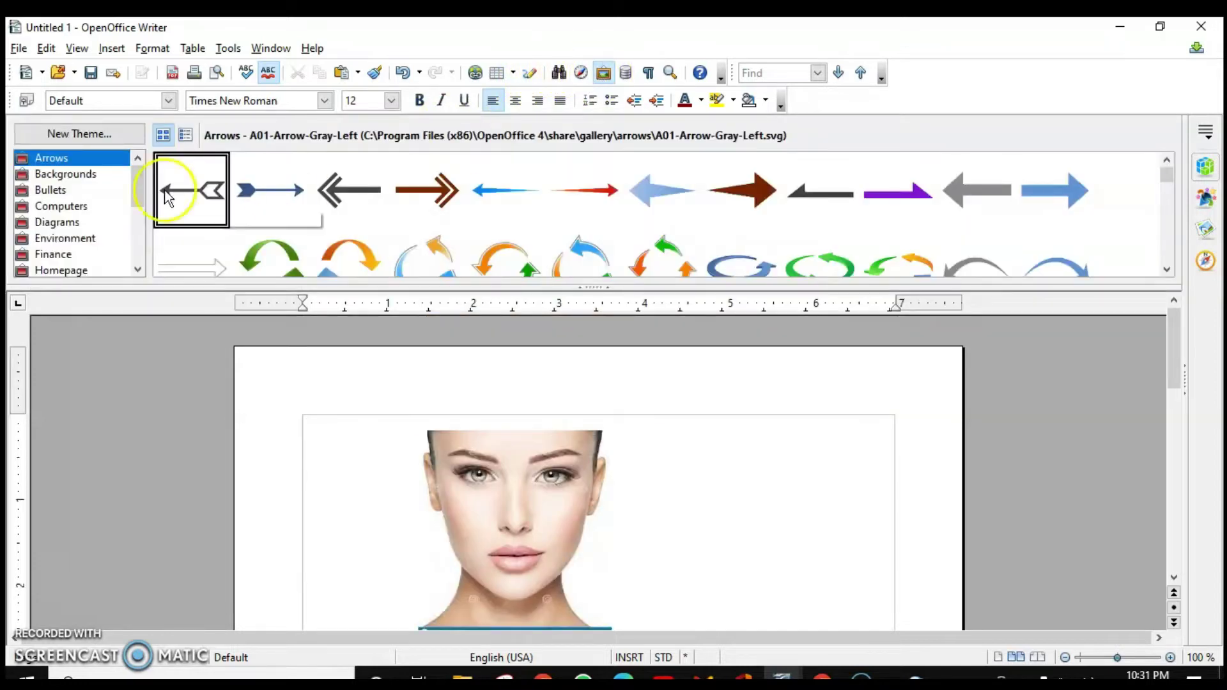
pyautogui.click(95, 176)
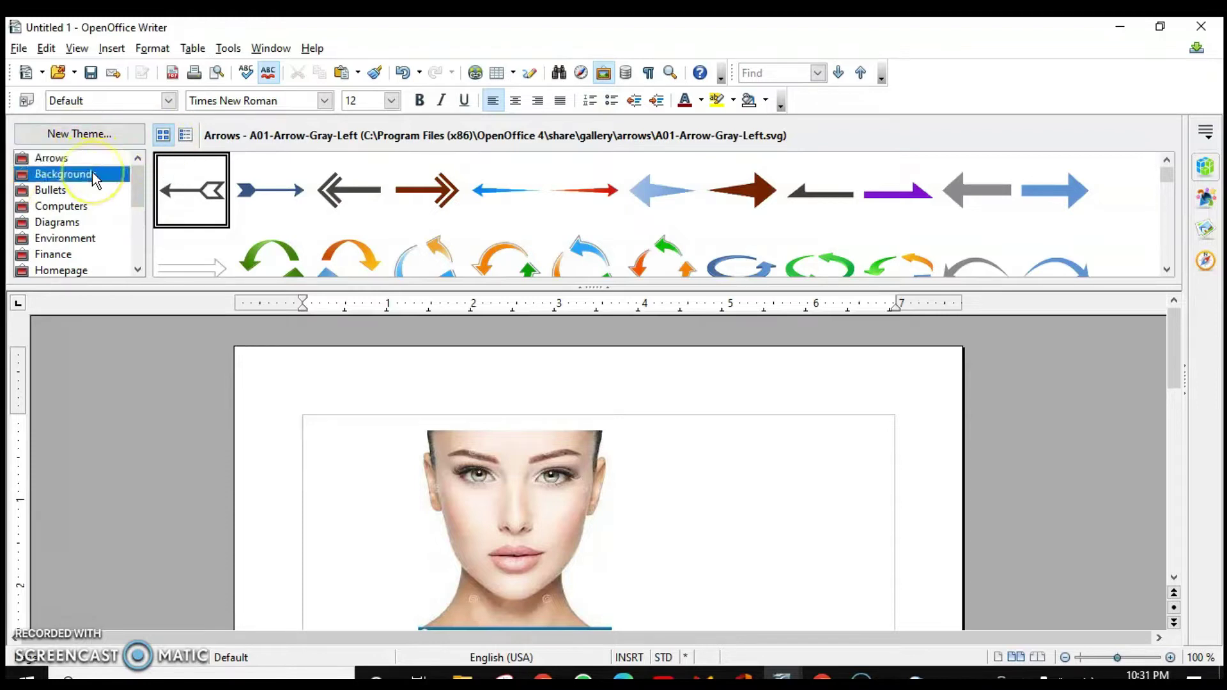
pyautogui.click(69, 193)
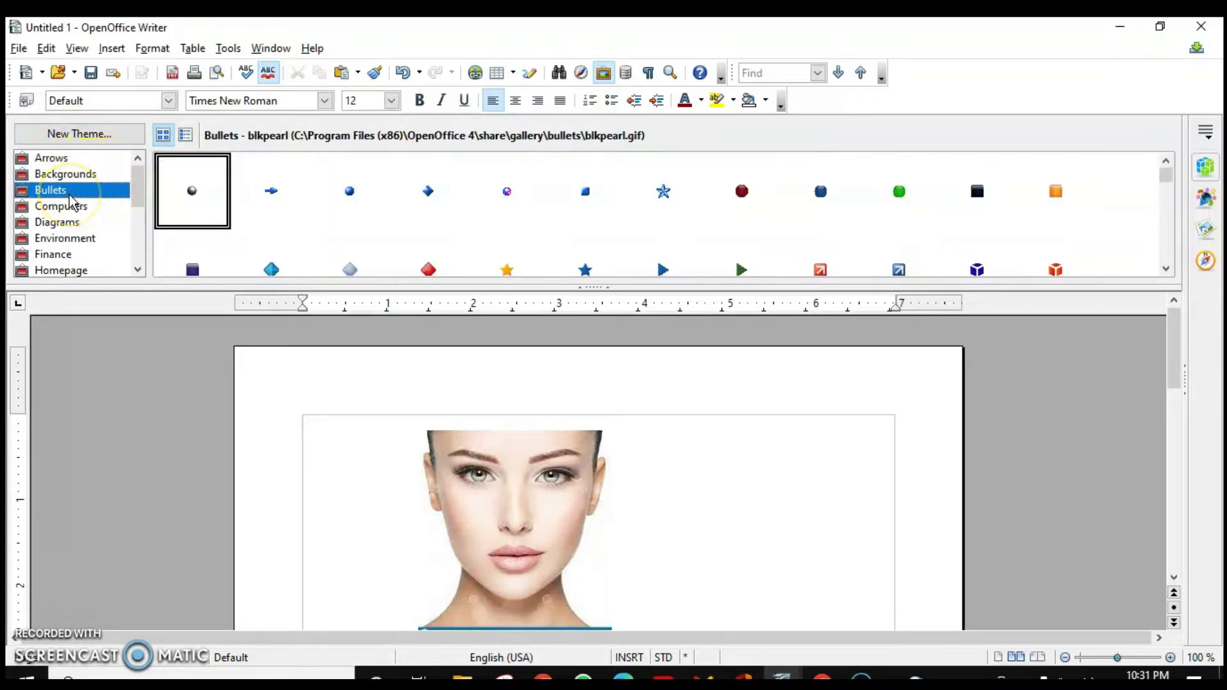
pyautogui.click(70, 207)
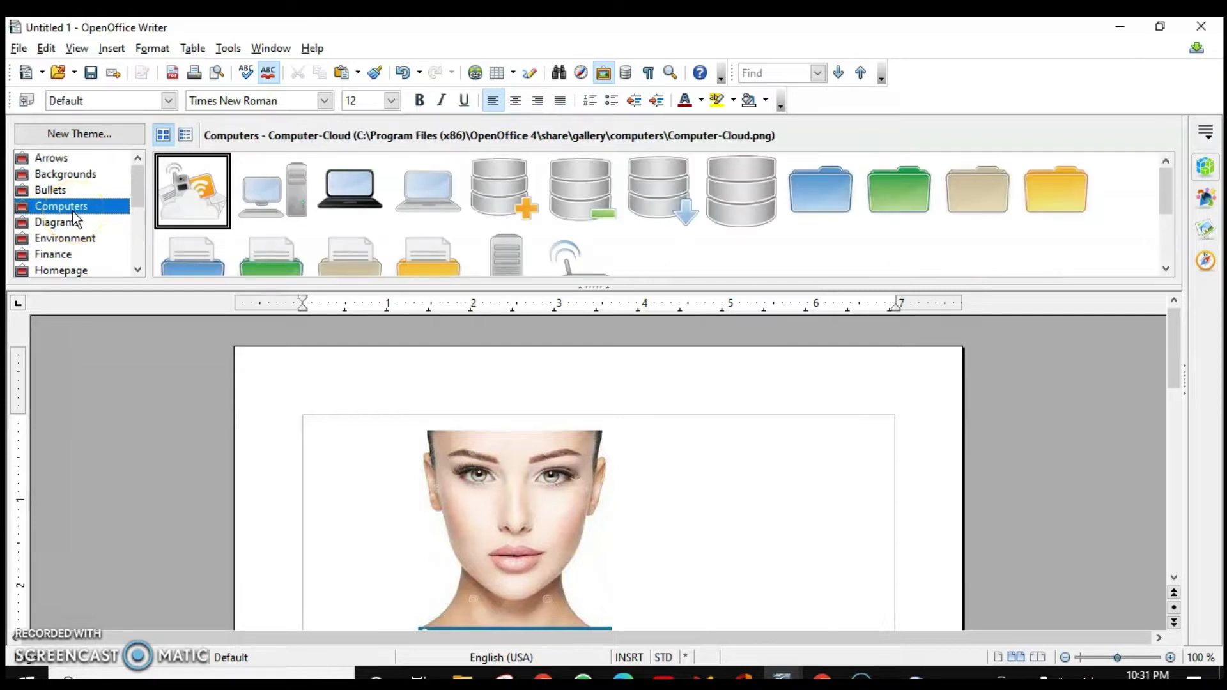
pyautogui.click(71, 223)
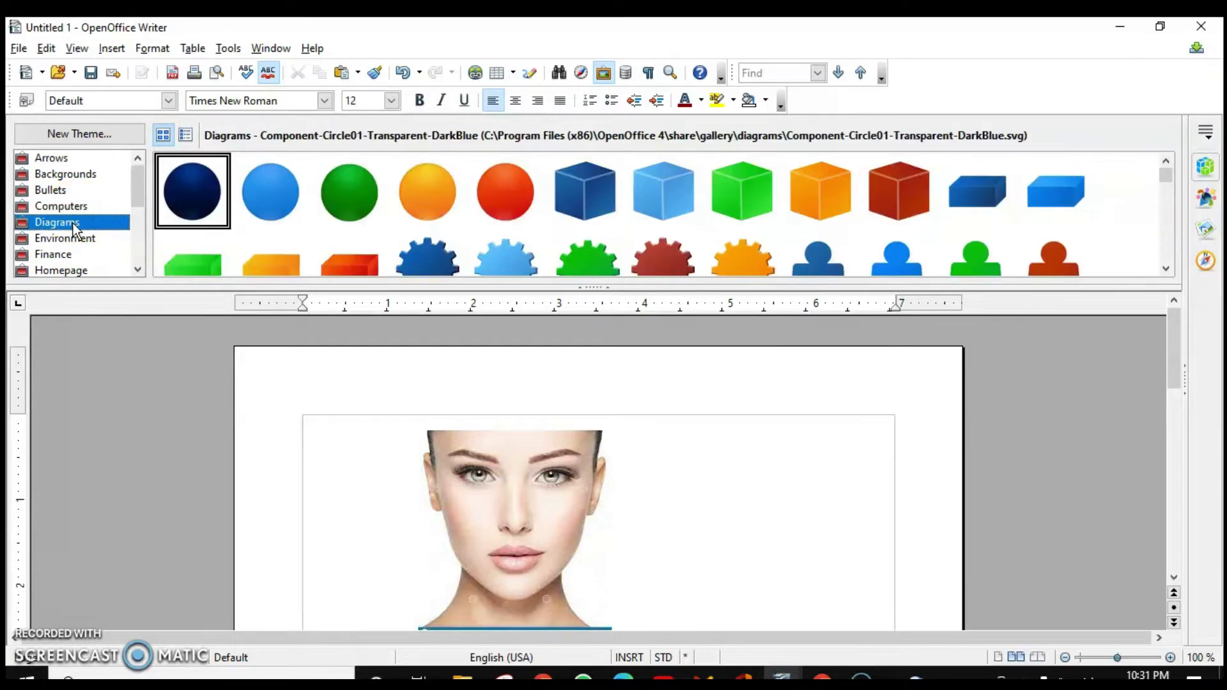
pyautogui.click(84, 239)
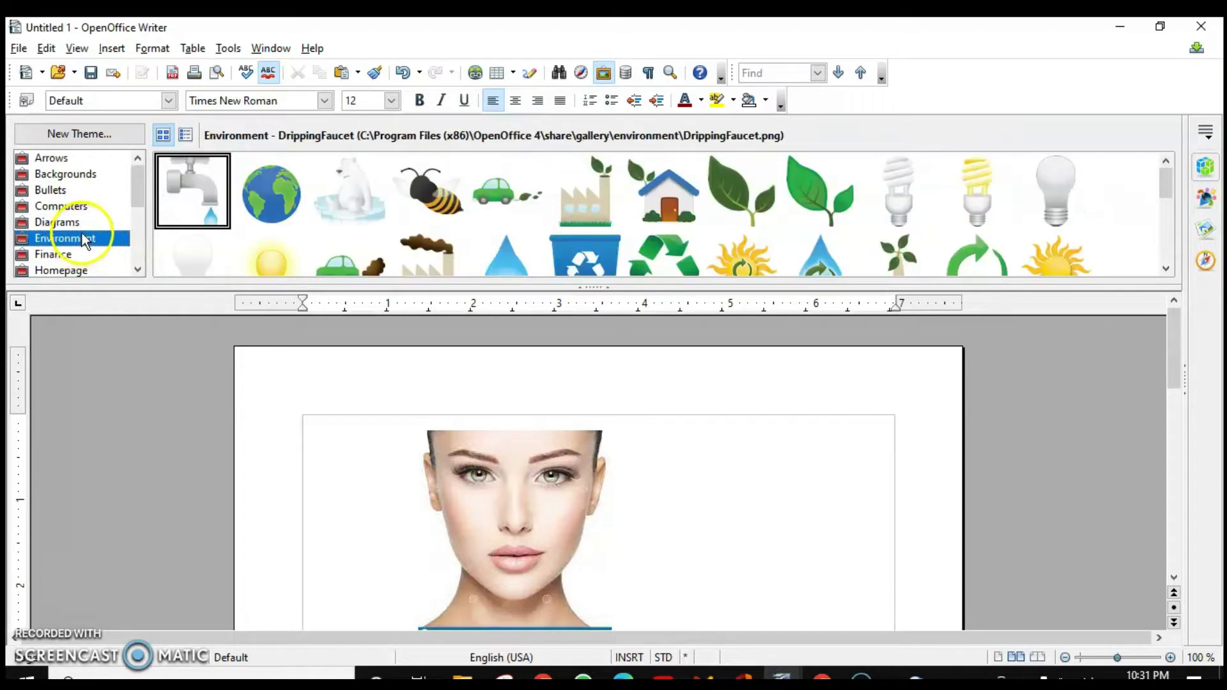
pyautogui.click(435, 204)
pyautogui.doubleClick(271, 192)
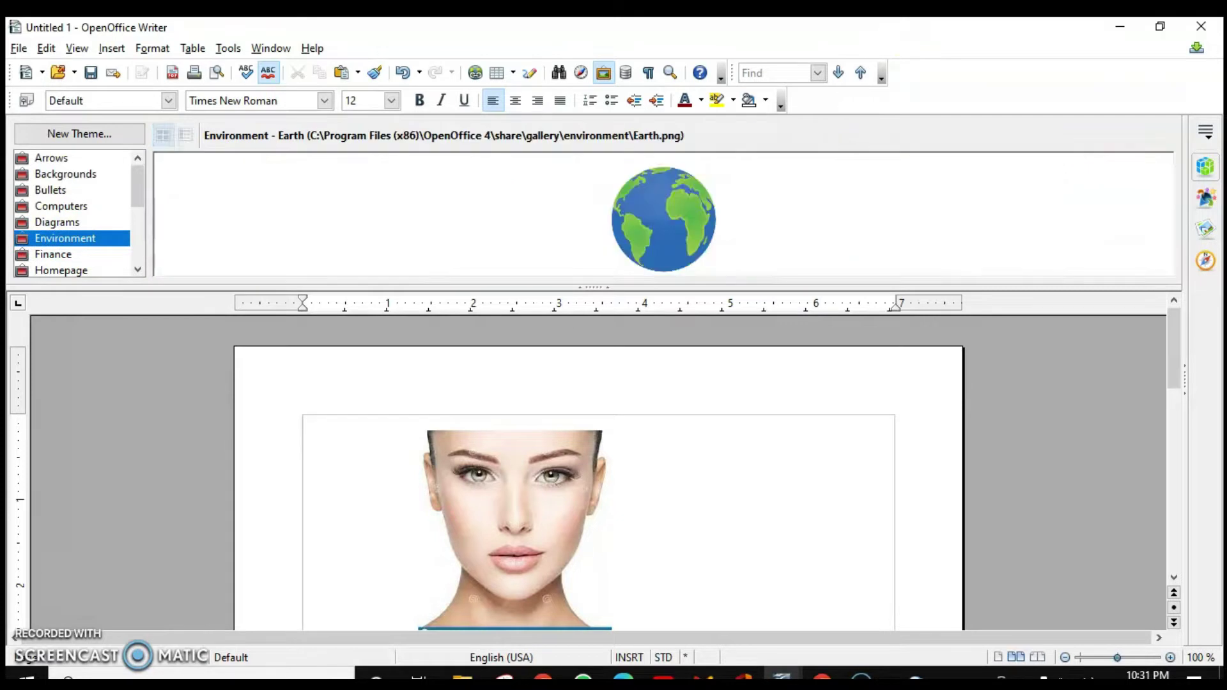
# Insert the Earth picture from the Environment theme as the page background, and undo it
pyautogui.rightClick(271, 195)
pyautogui.moveTo(312, 206)
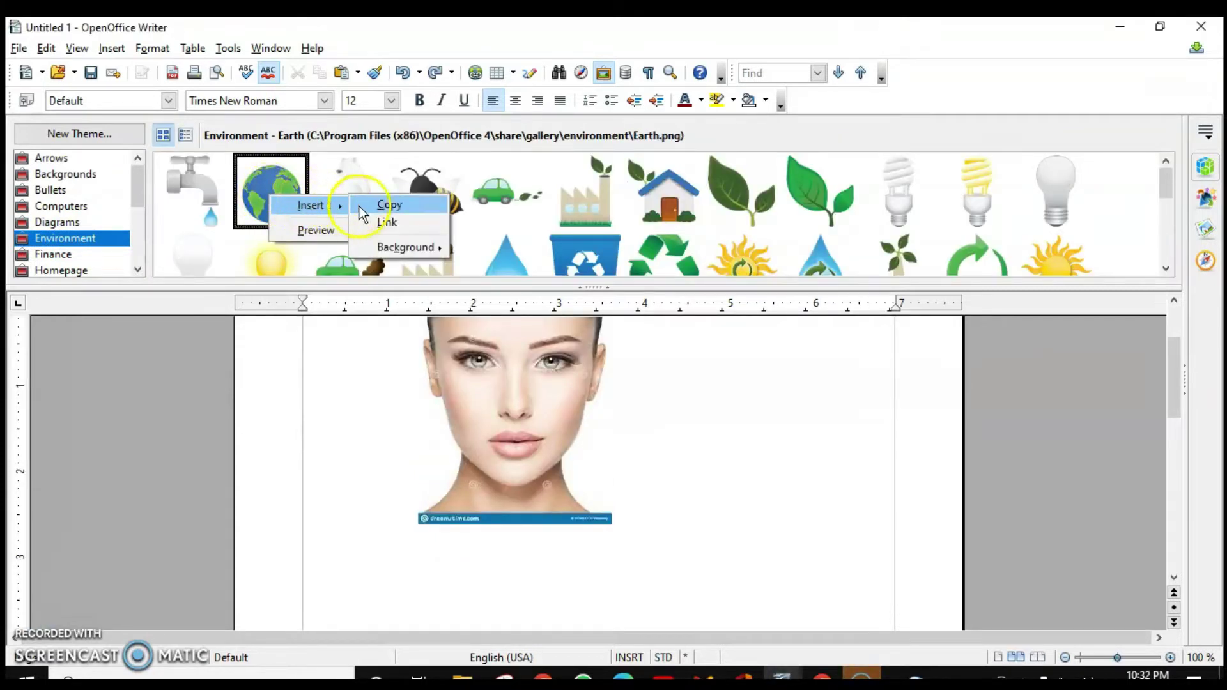
pyautogui.click(390, 227)
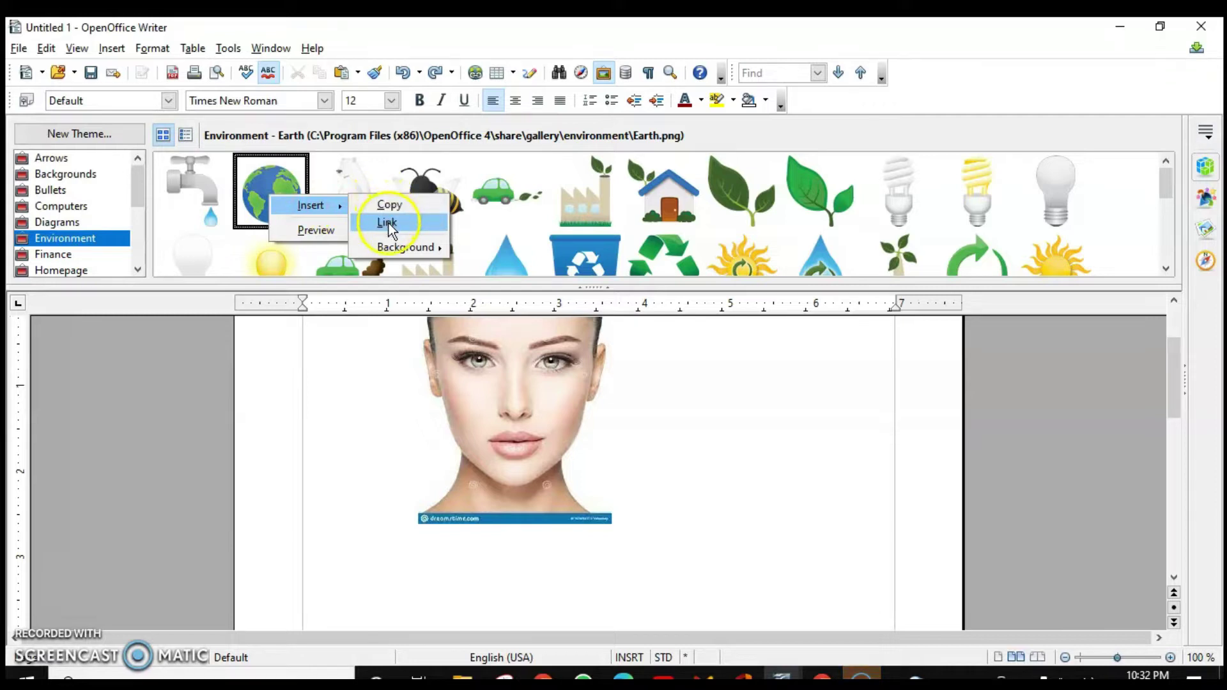
pyautogui.moveTo(407, 251)
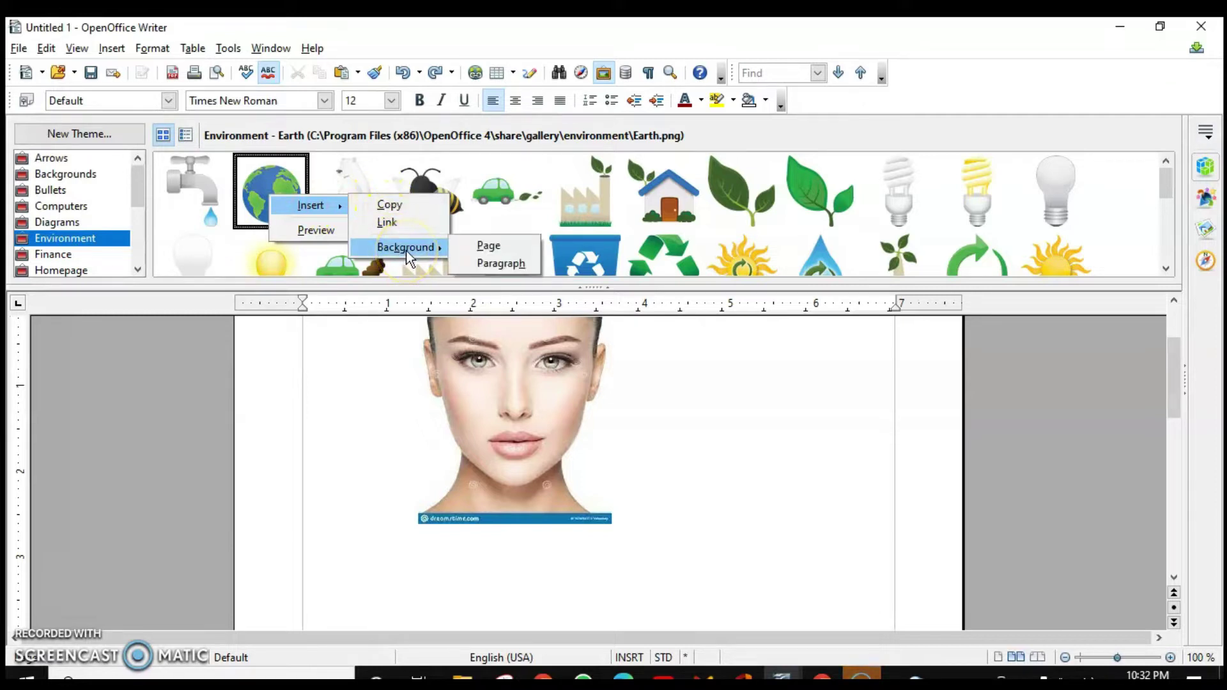
pyautogui.click(490, 244)
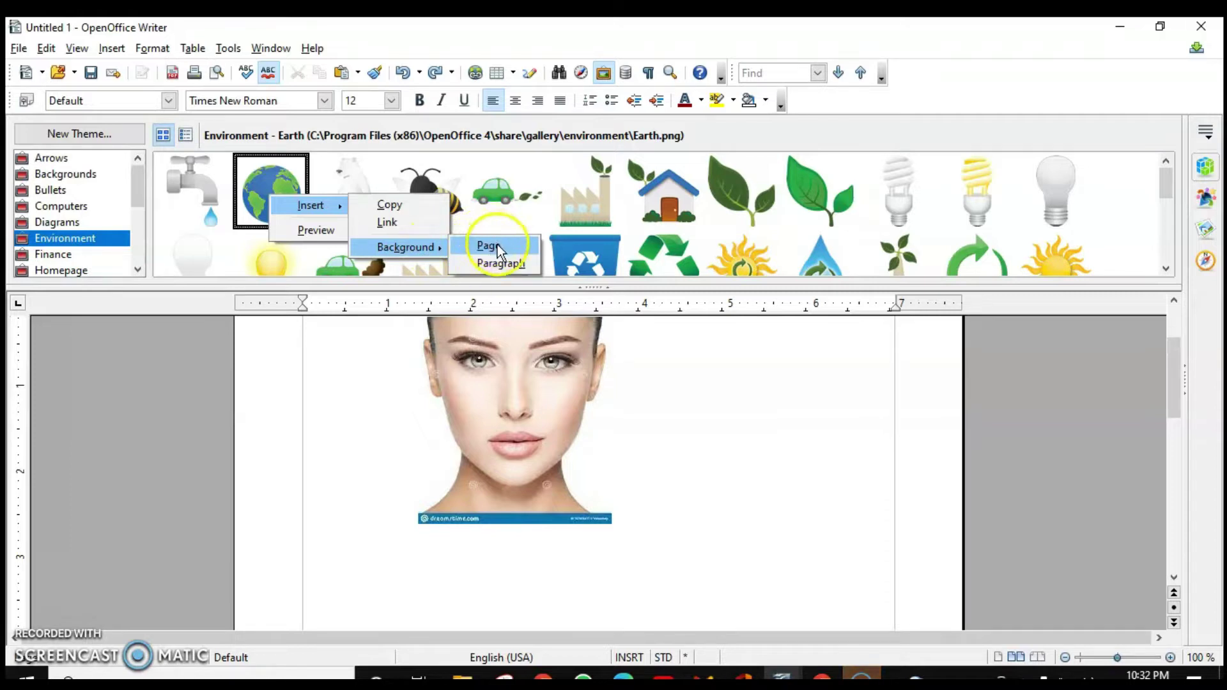
pyautogui.click(497, 244)
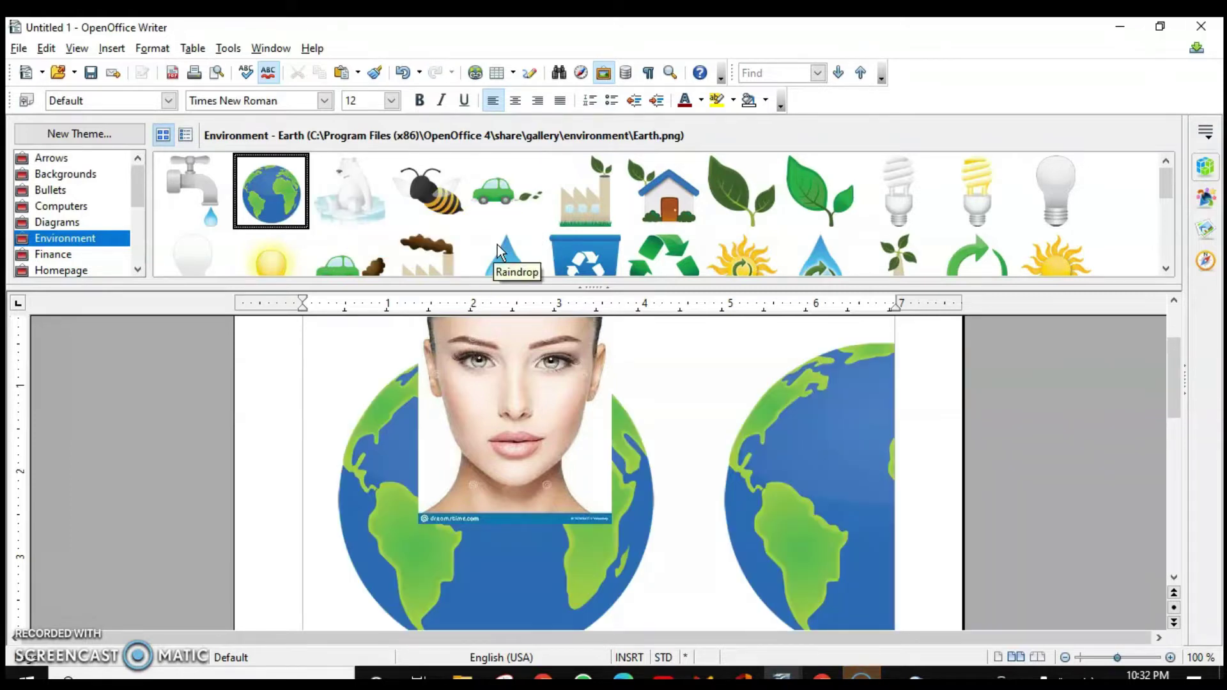
pyautogui.hotkey('ctrl', 'z')
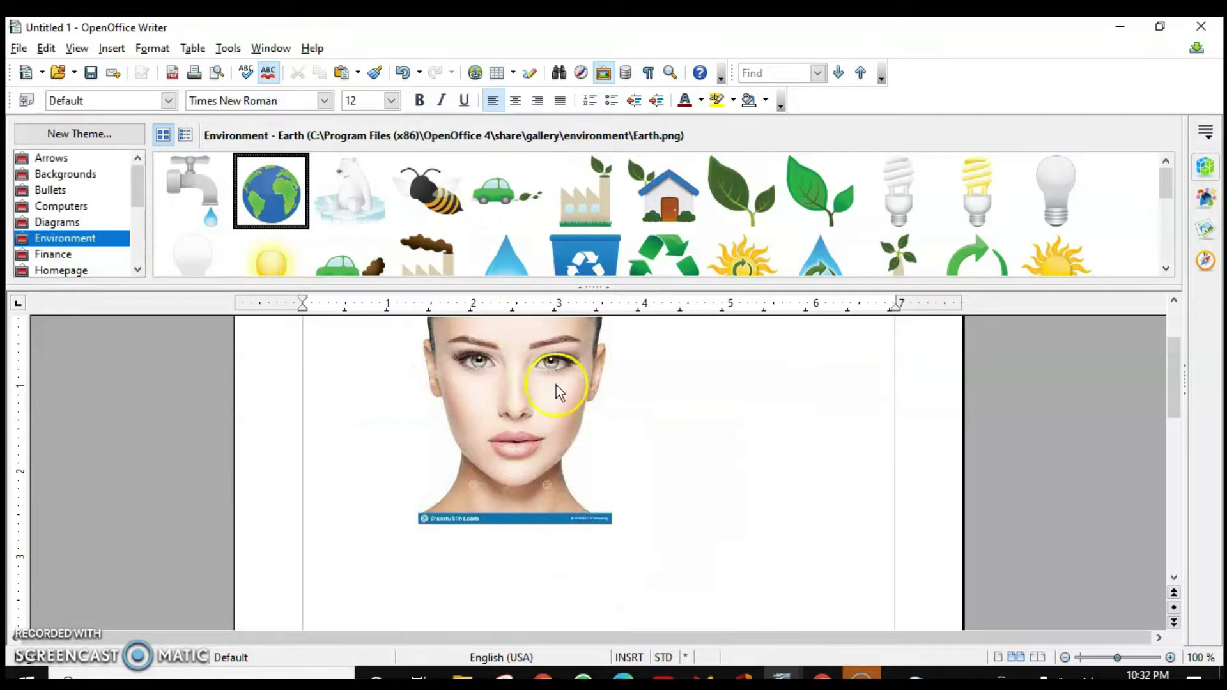
# Insert a copy of the Earth picture from the Gallery's Environment theme into the document
pyautogui.rightClick(279, 194)
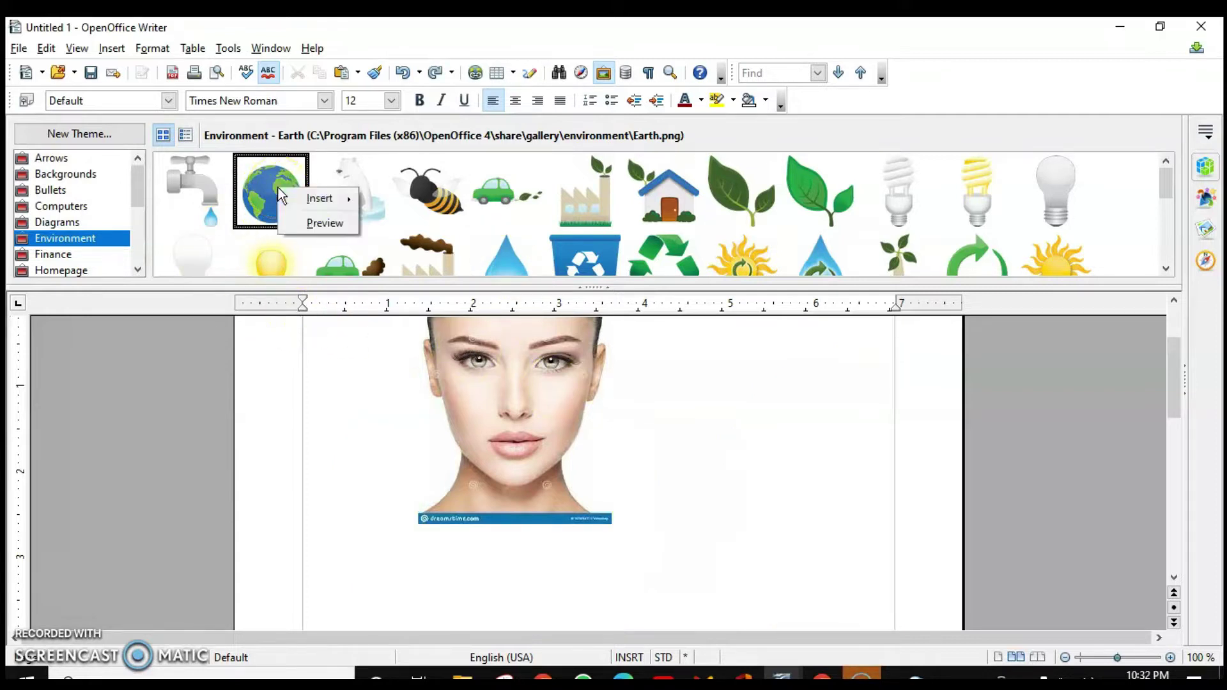
pyautogui.moveTo(315, 199)
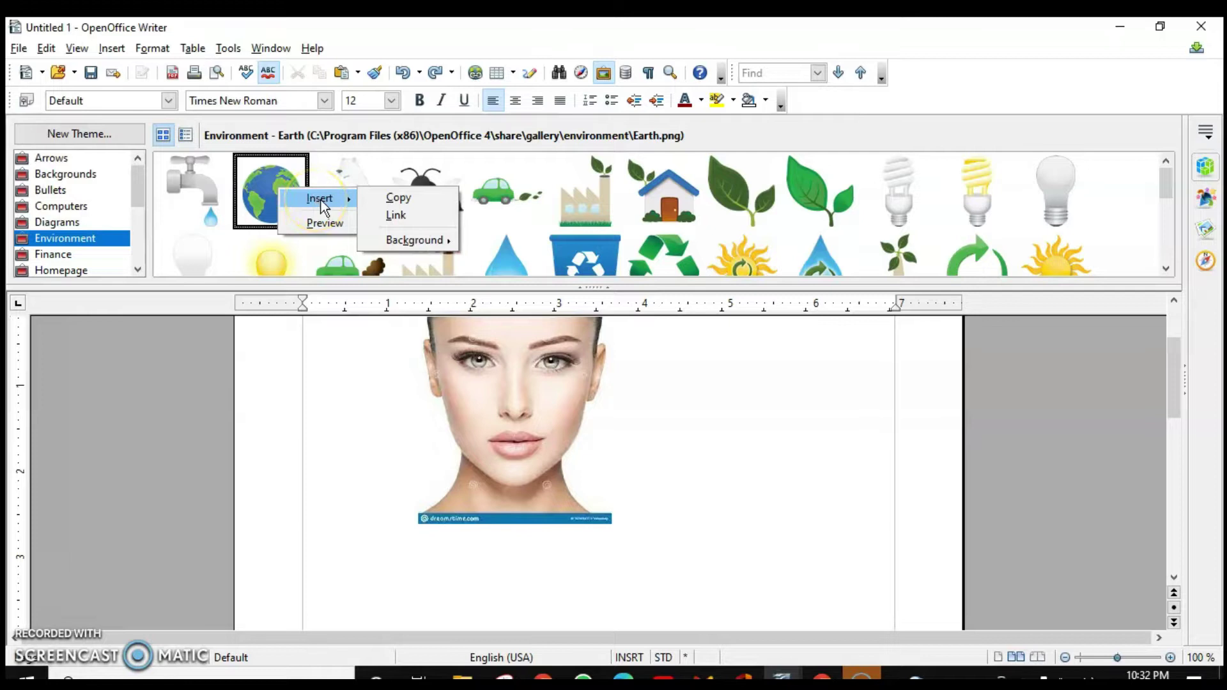
pyautogui.click(387, 200)
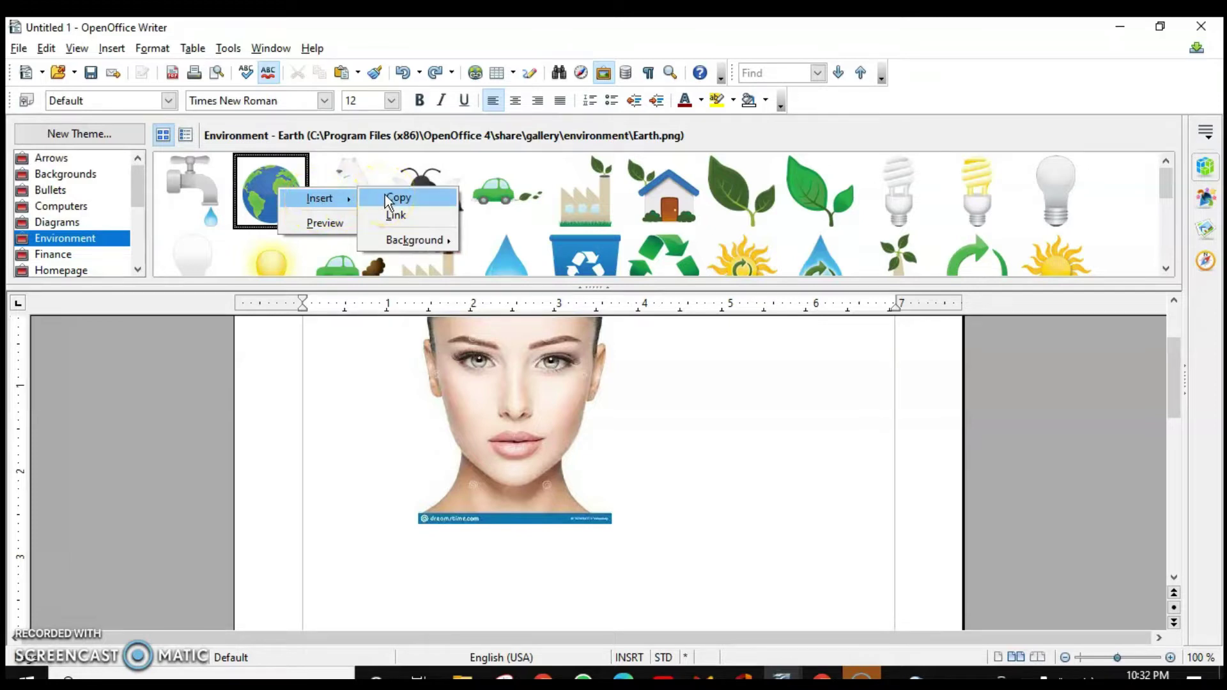
pyautogui.click(668, 554)
pyautogui.scroll(1, 615, 489)
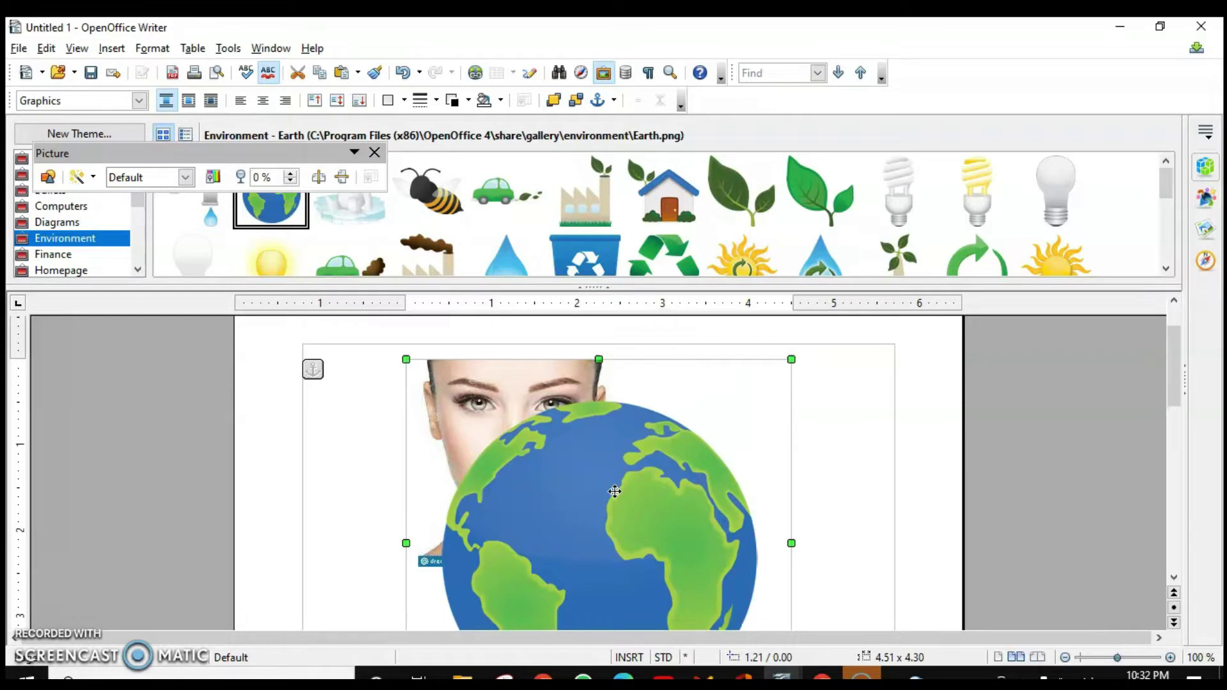
# Delete the Earth and portrait pictures from the page and close the Gallery
pyautogui.press('Delete')
pyautogui.press('Delete')
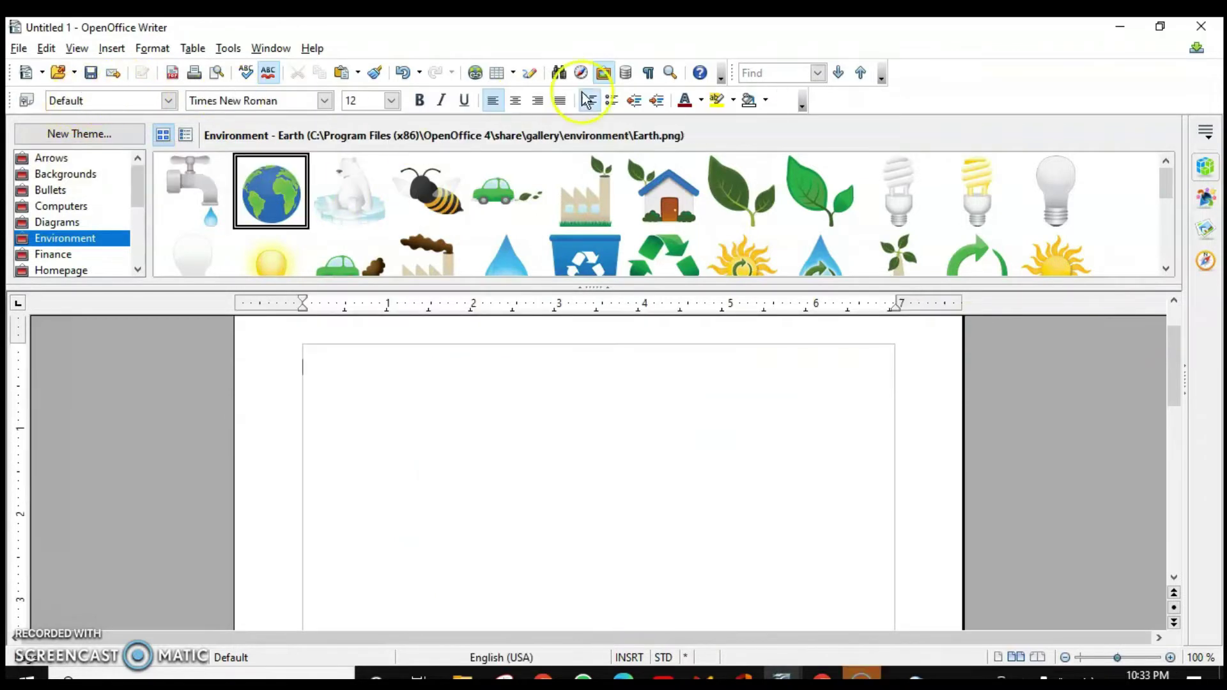
pyautogui.click(603, 73)
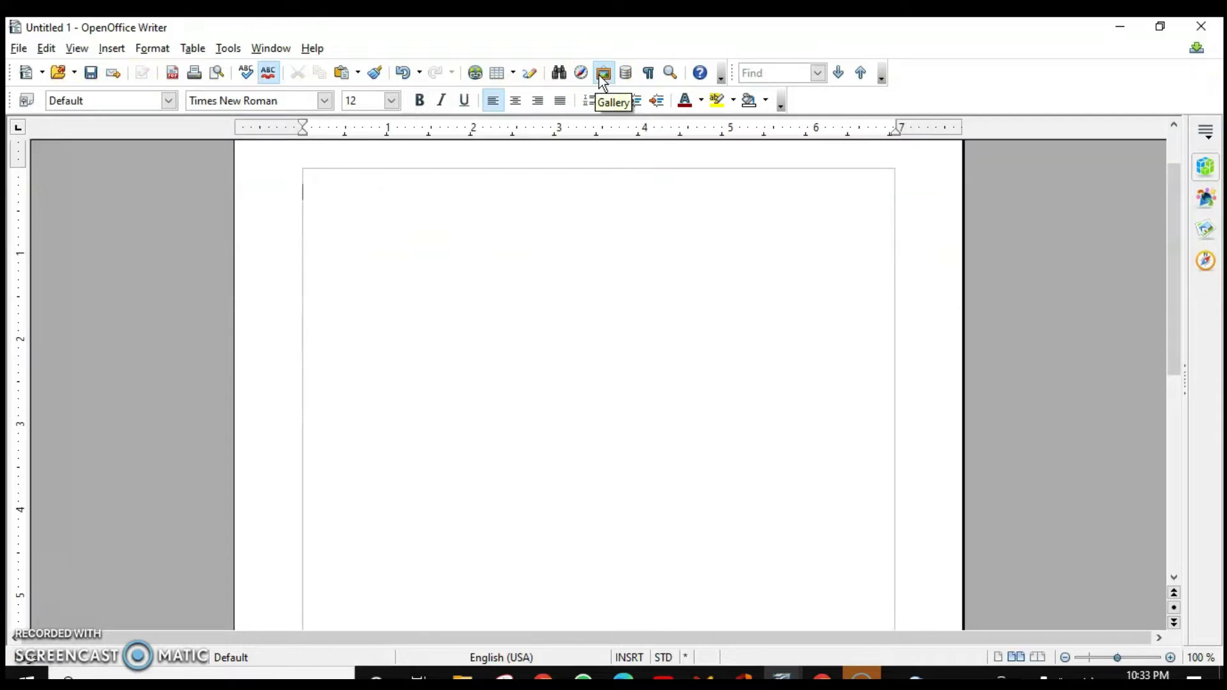
# Insert the picture file "download" from the Final videos folder and move the floating Picture toolbar below it
pyautogui.click(111, 48)
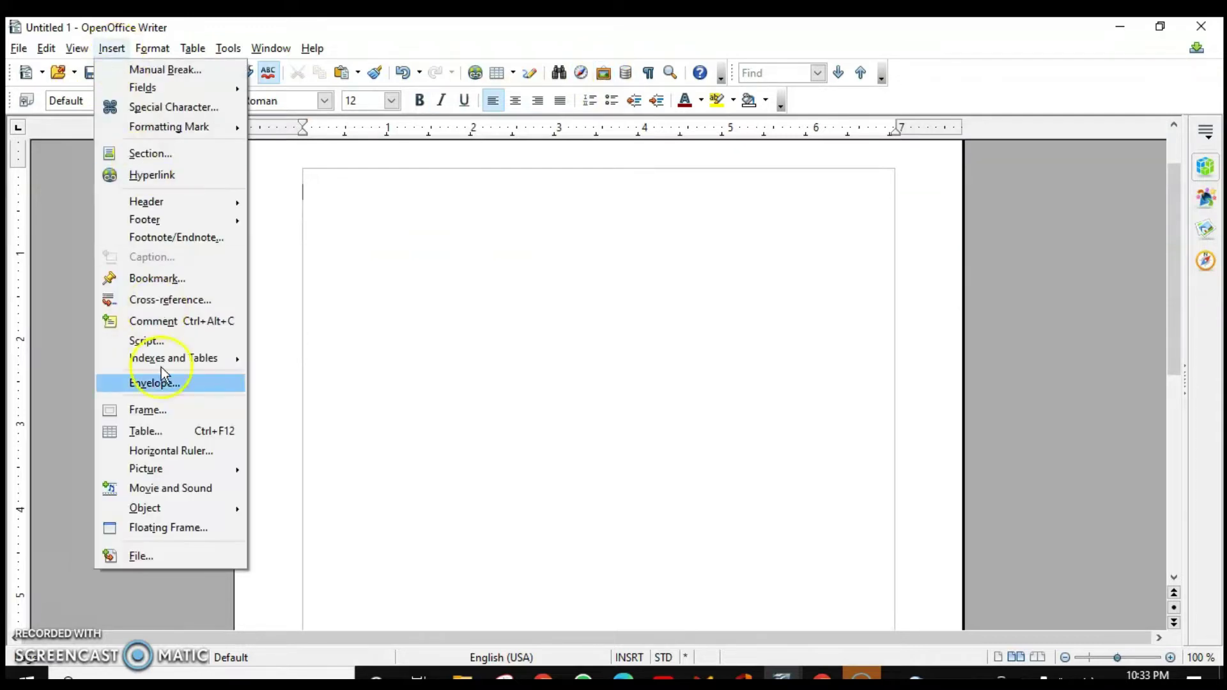
pyautogui.moveTo(168, 468)
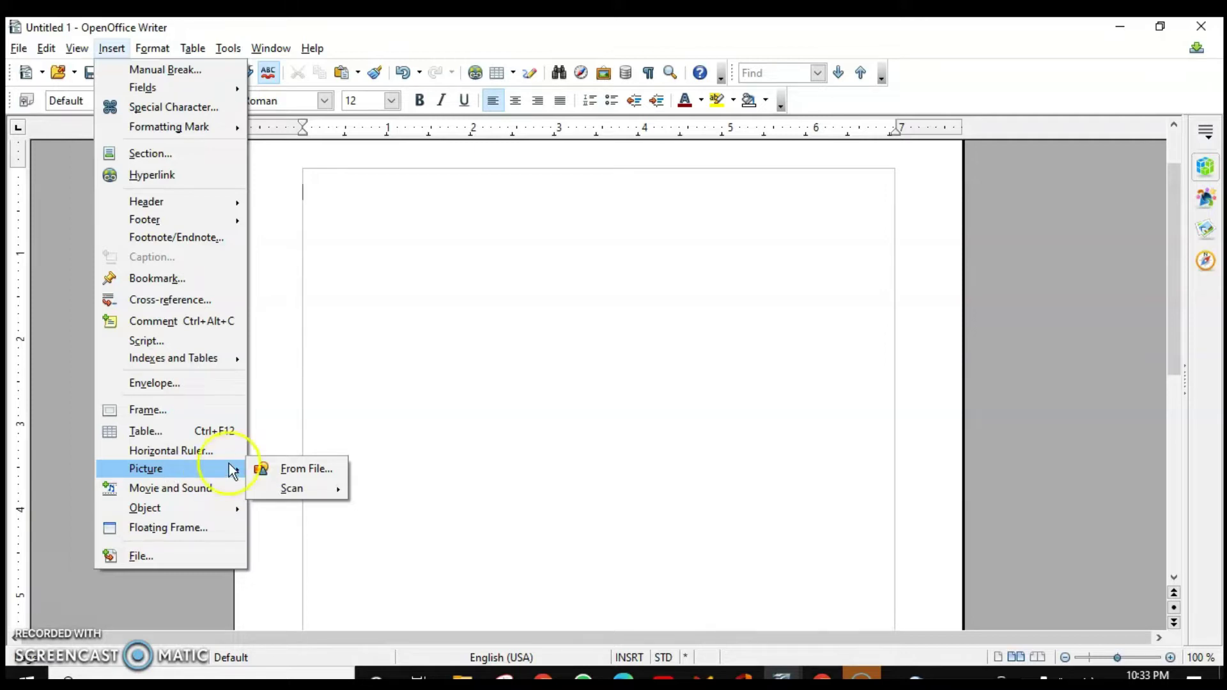
pyautogui.click(307, 467)
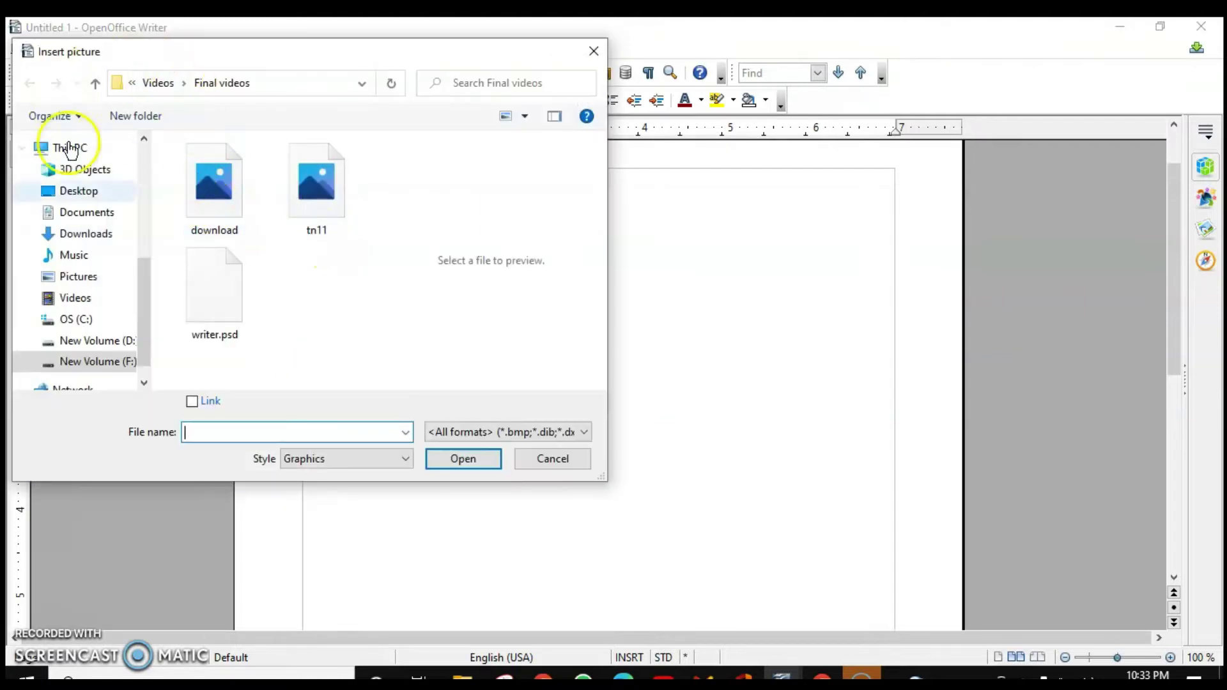
pyautogui.click(203, 178)
pyautogui.click(475, 466)
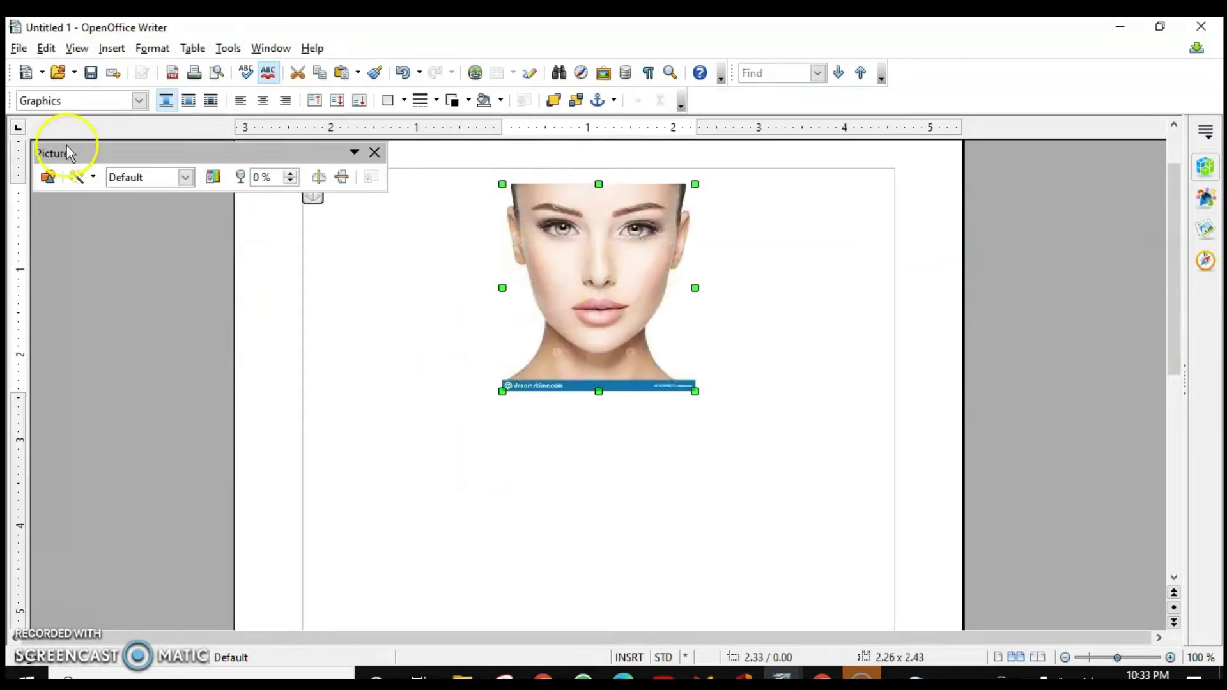
pyautogui.moveTo(101, 151); pyautogui.dragTo(464, 431)
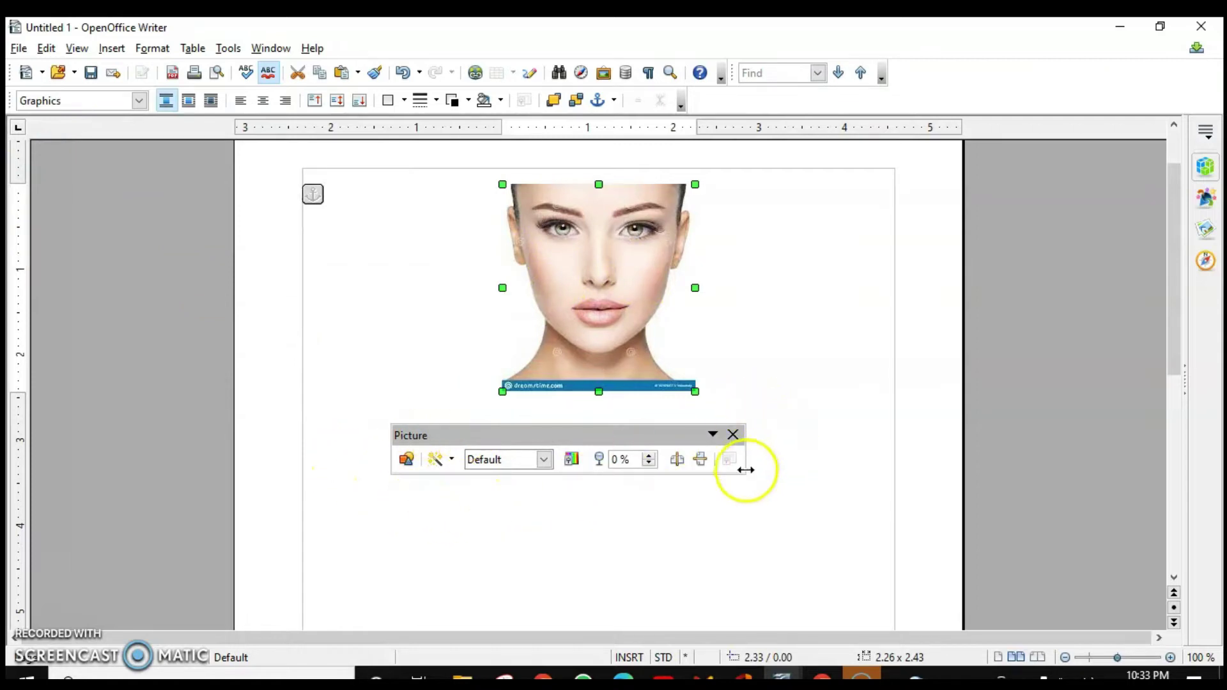
# Apply the Invert graphic filter to the portrait picture, and undo it
pyautogui.click(407, 459)
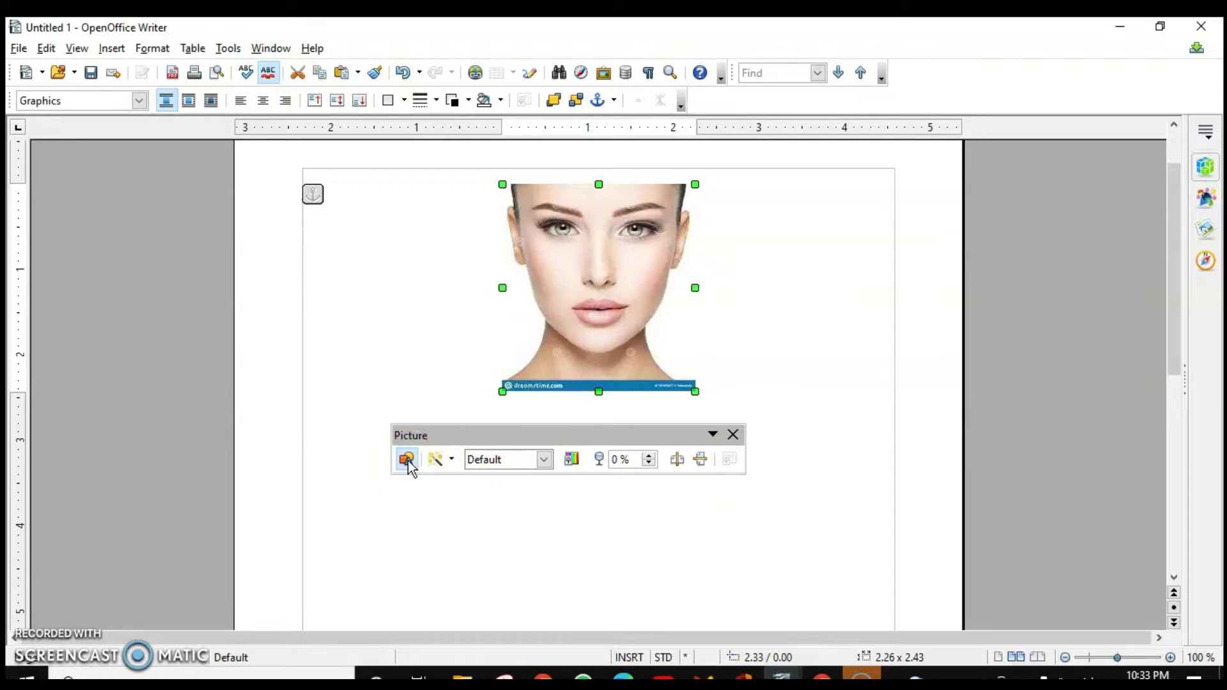
pyautogui.click(452, 464)
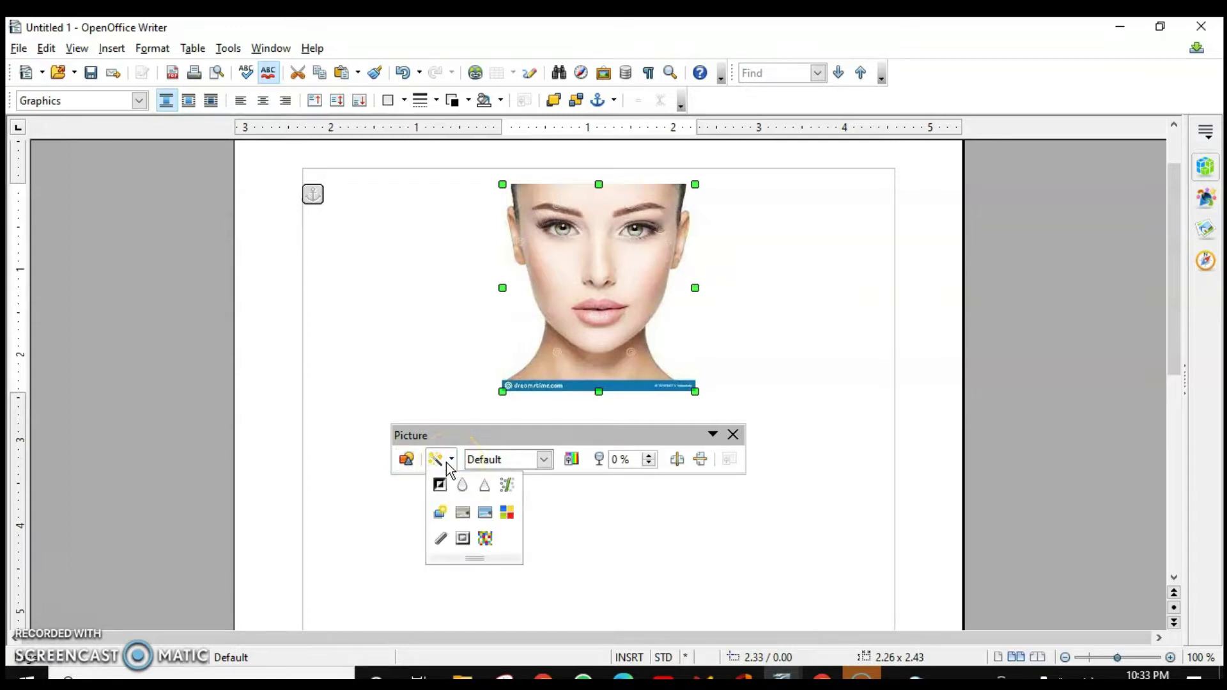
pyautogui.click(1130, 658)
pyautogui.click(1129, 659)
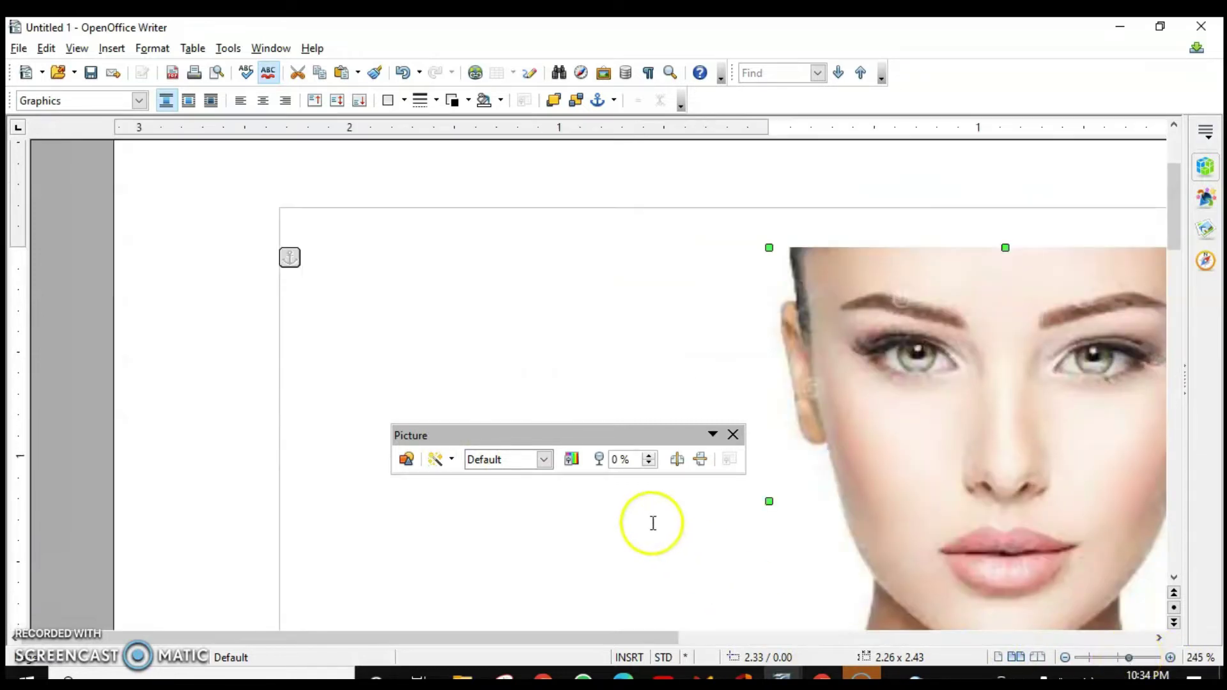
pyautogui.click(451, 460)
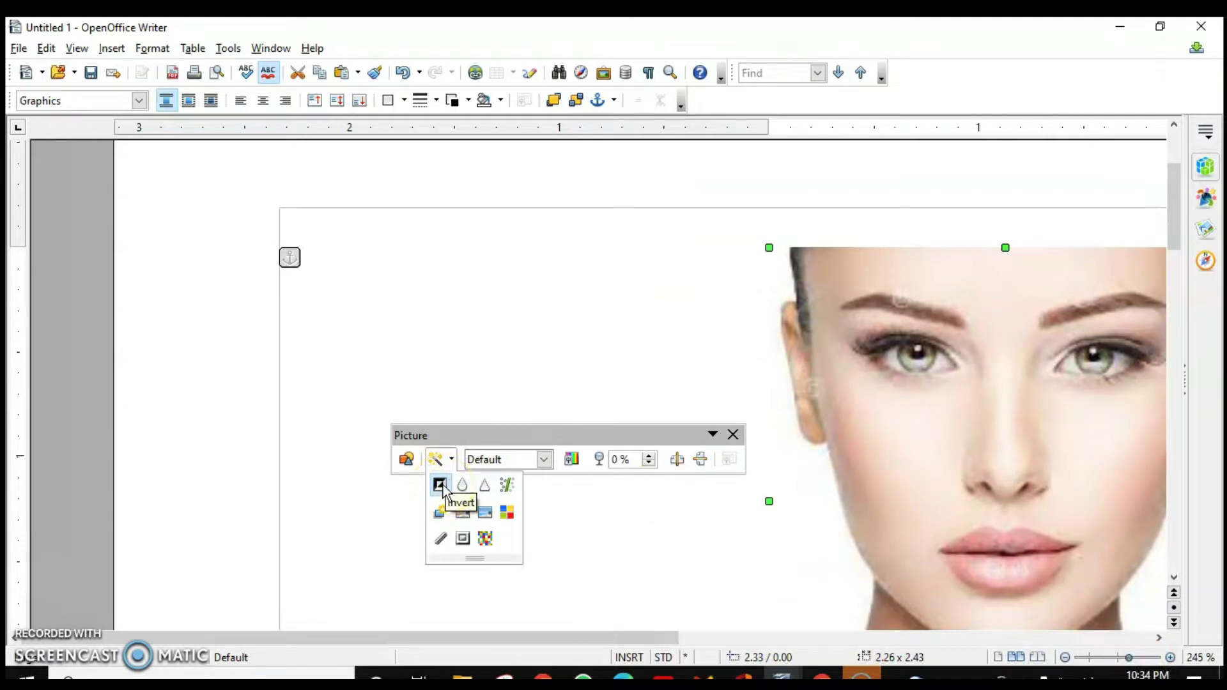
pyautogui.click(441, 486)
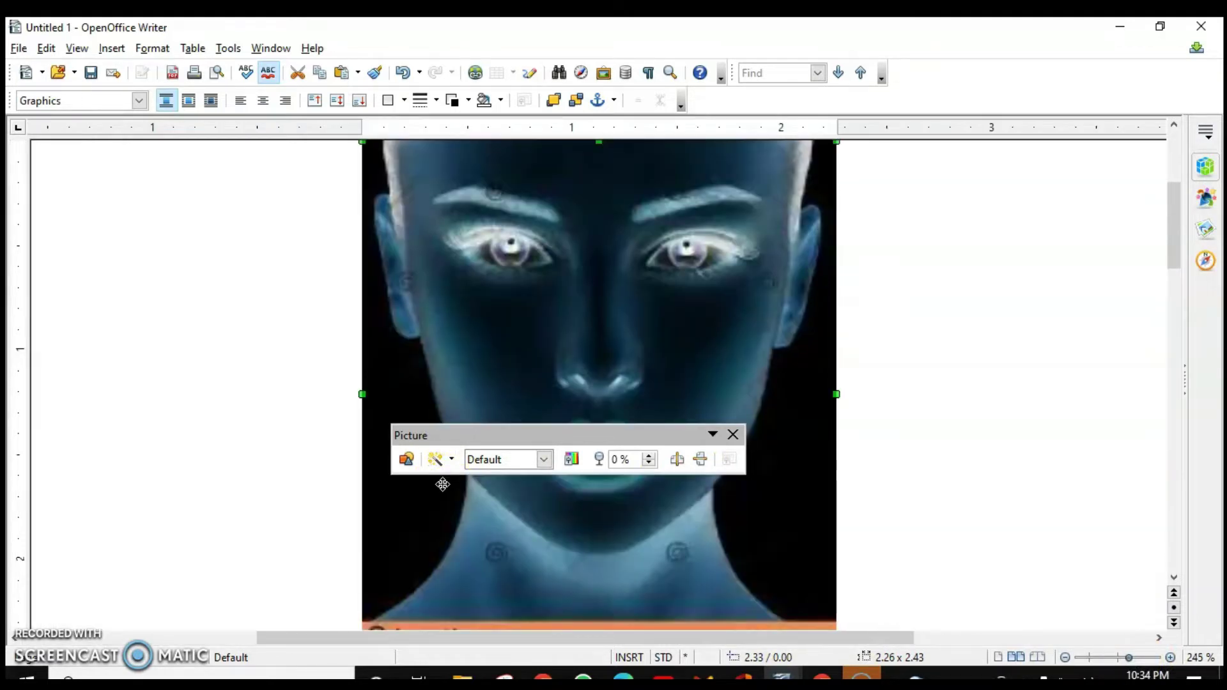
pyautogui.hotkey('ctrl', 'z')
# Apply the Smooth graphic filter to the portrait picture several times in a row
pyautogui.click(451, 459)
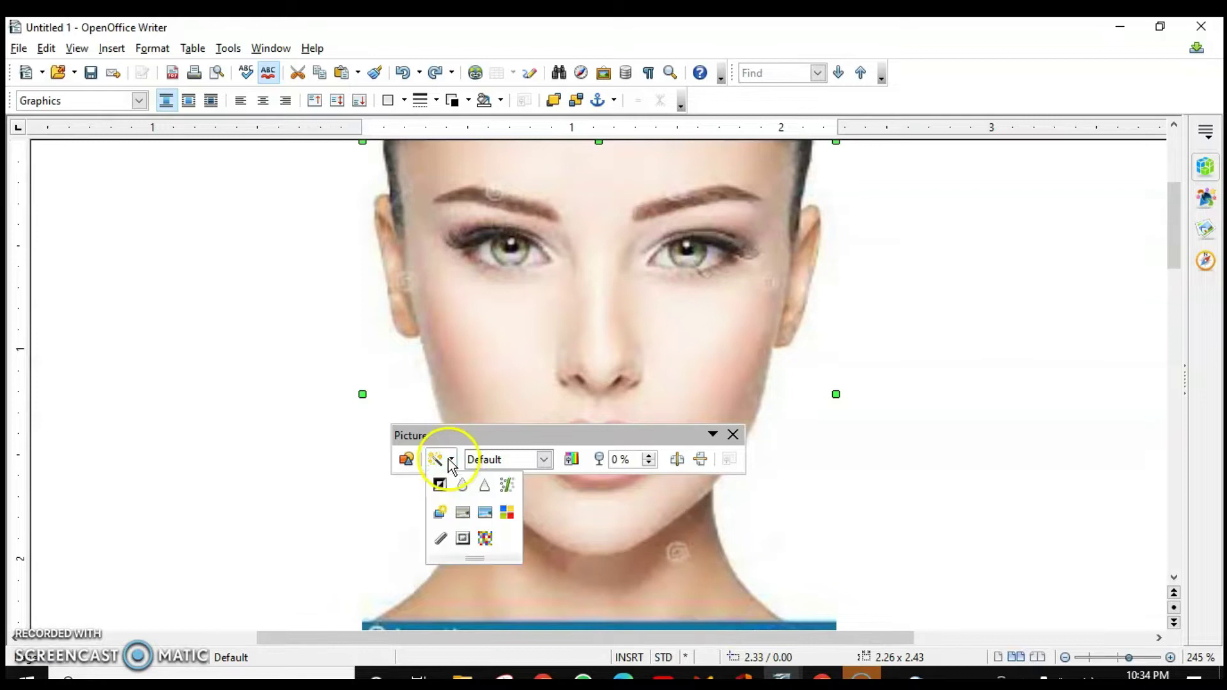
pyautogui.click(463, 487)
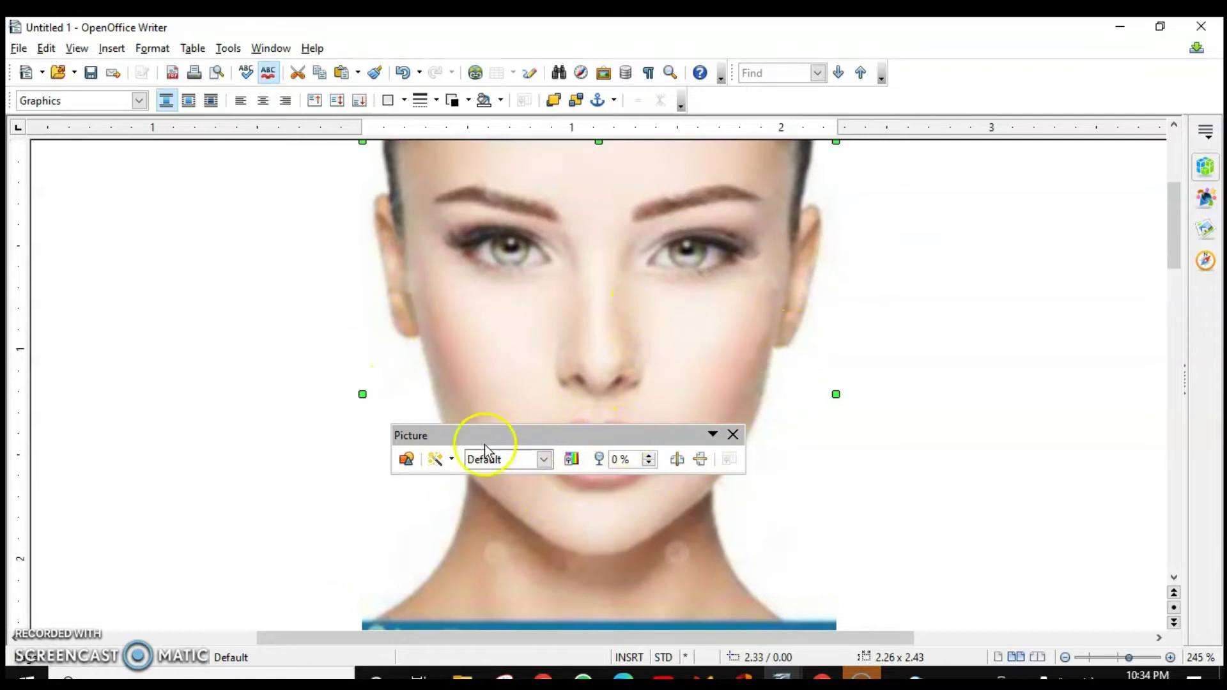
pyautogui.click(451, 459)
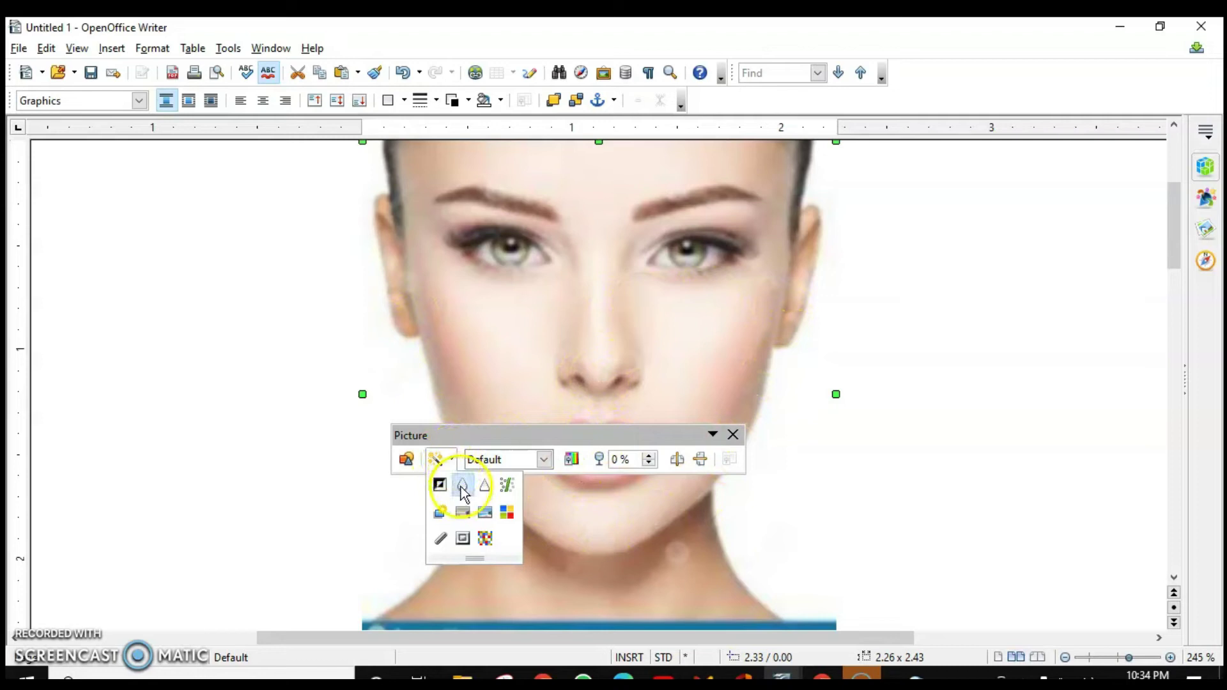
pyautogui.click(462, 487)
pyautogui.click(451, 459)
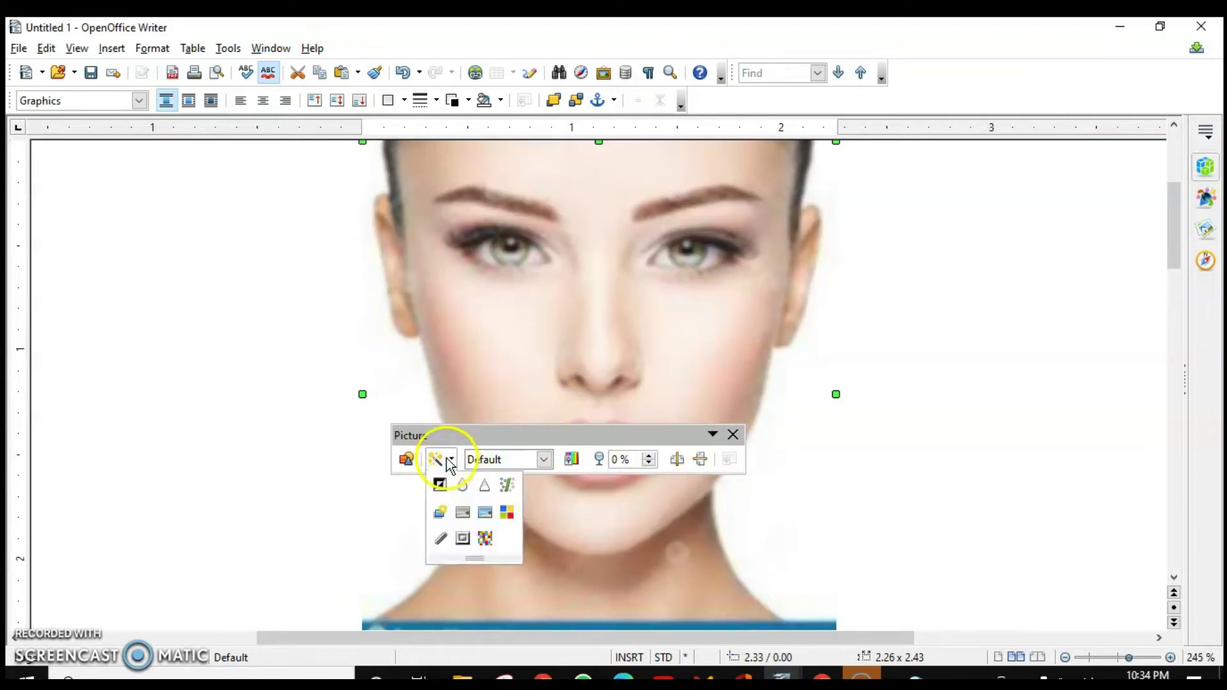
pyautogui.click(461, 487)
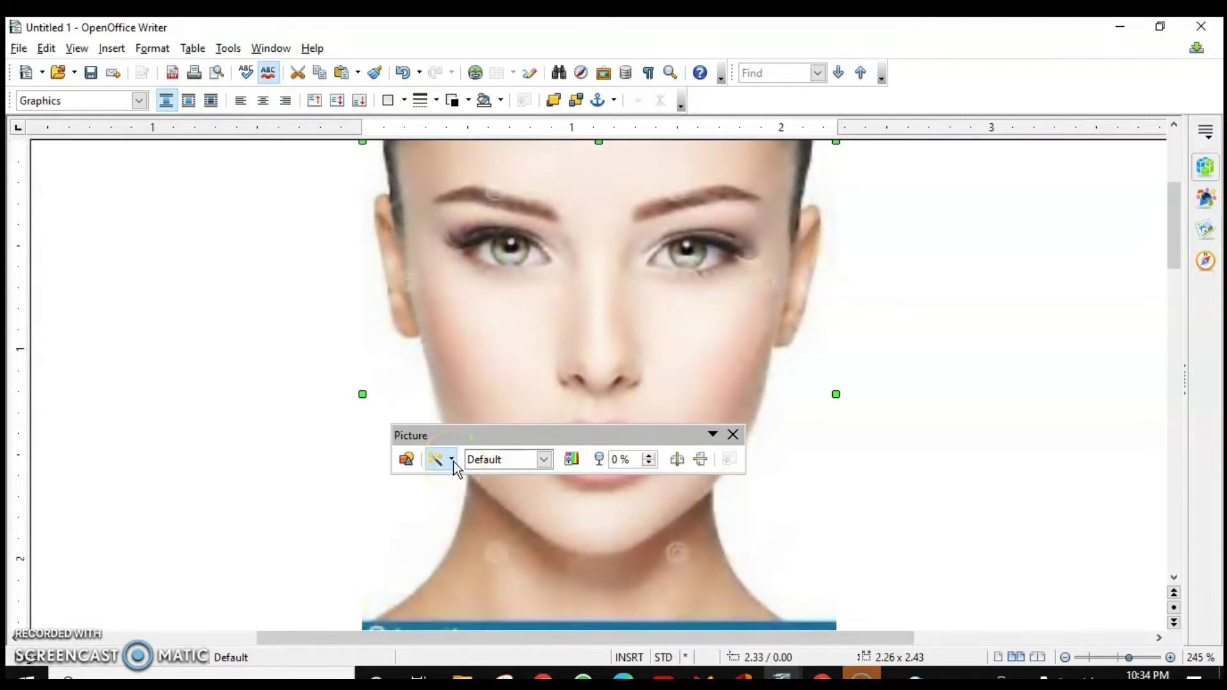
# Apply the Sharpen filter to the portrait picture and undo it, and apply the Remove Noise filter
pyautogui.click(455, 459)
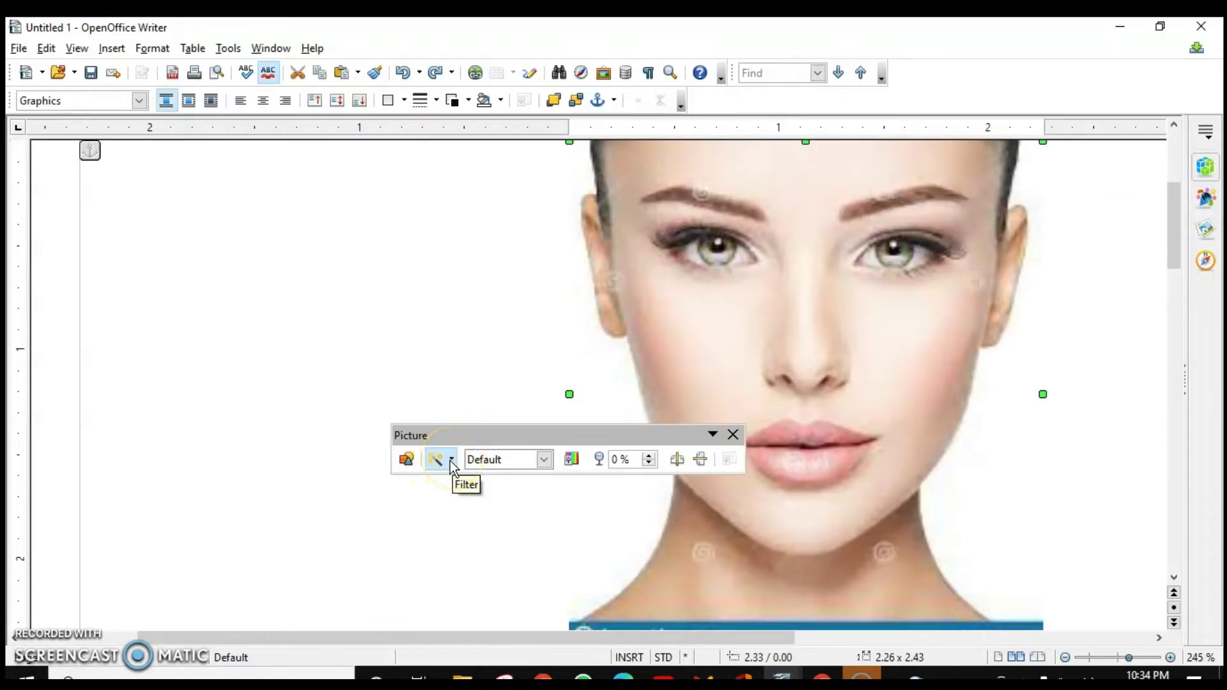
pyautogui.click(451, 463)
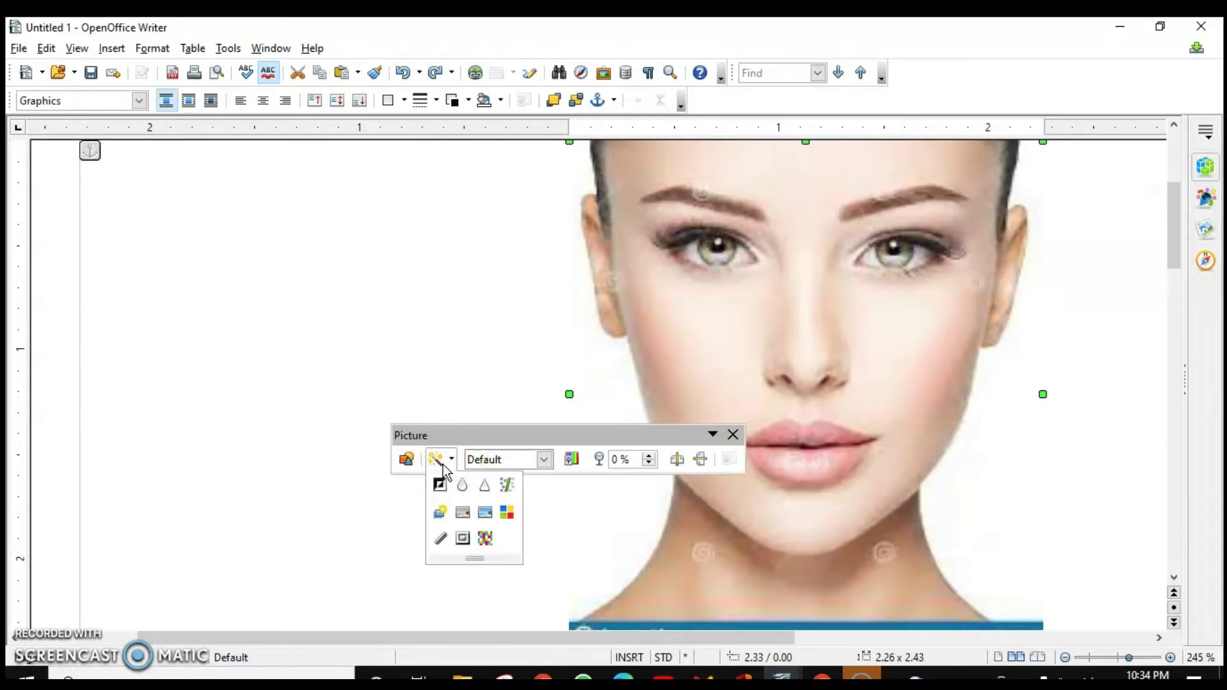
pyautogui.click(484, 489)
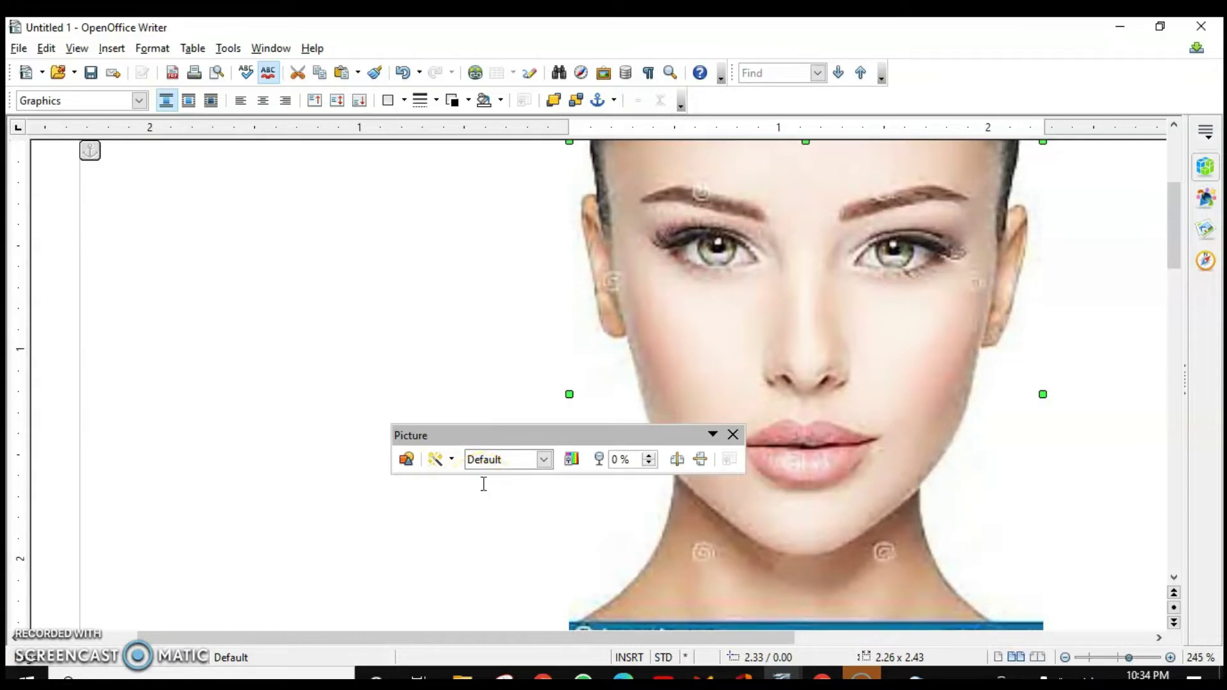
pyautogui.hotkey('ctrl', 'z')
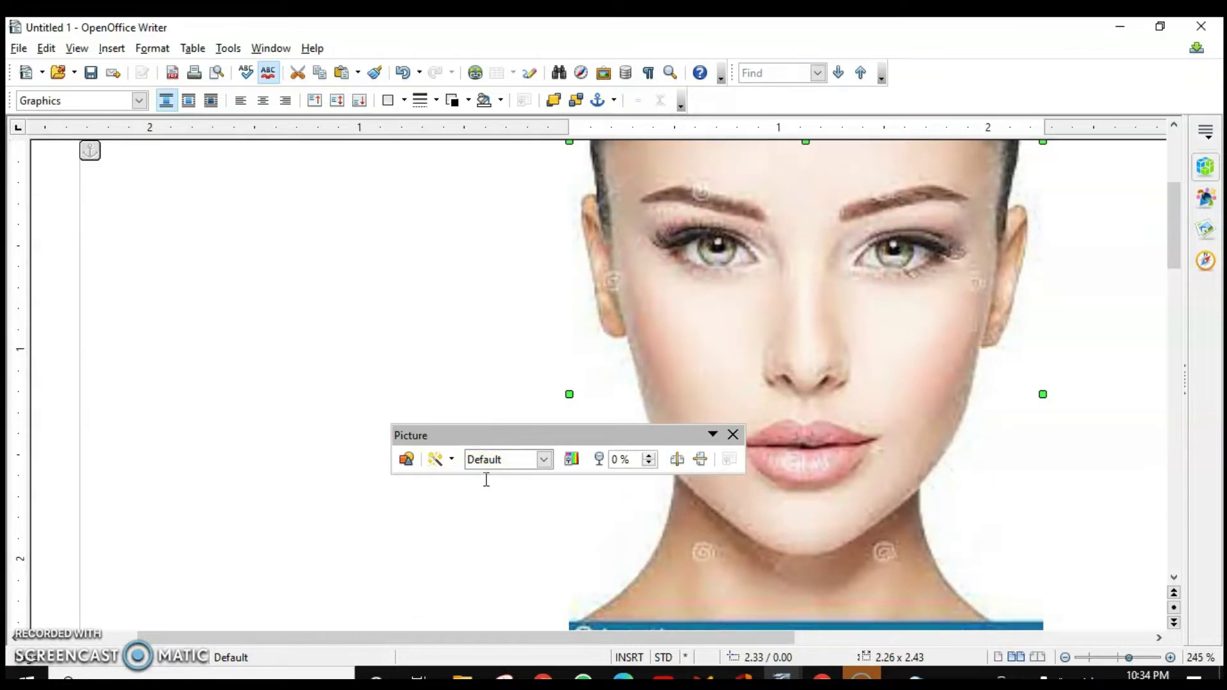
pyautogui.click(452, 460)
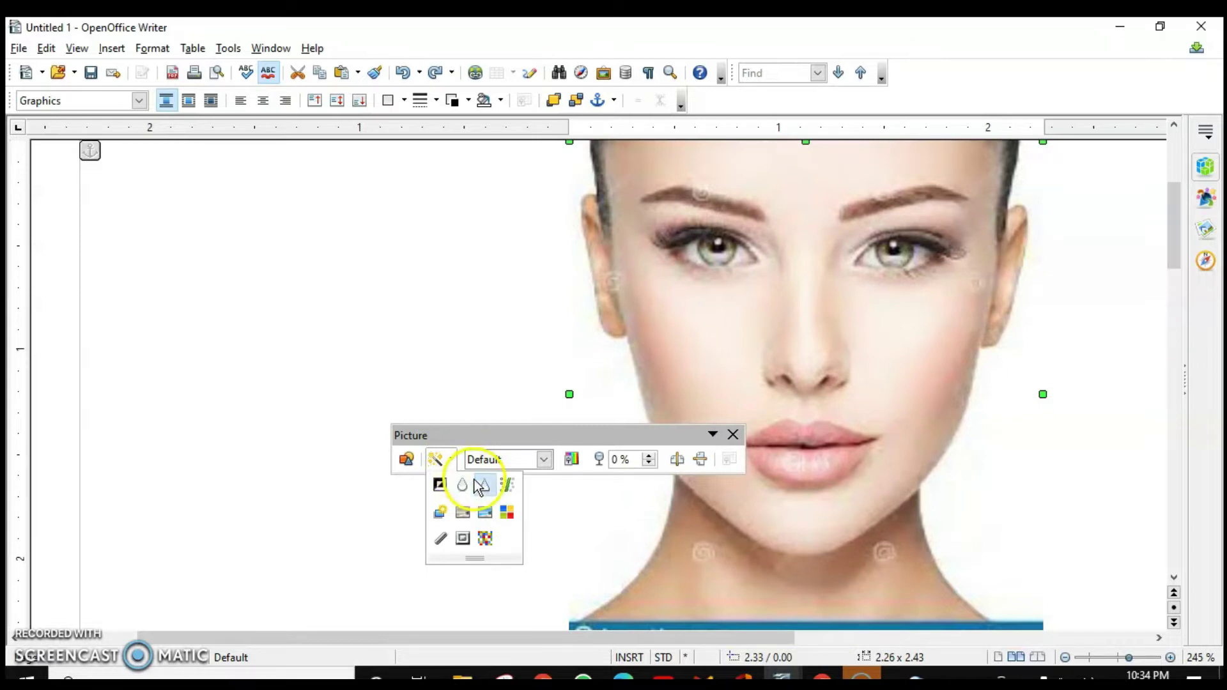
pyautogui.click(507, 492)
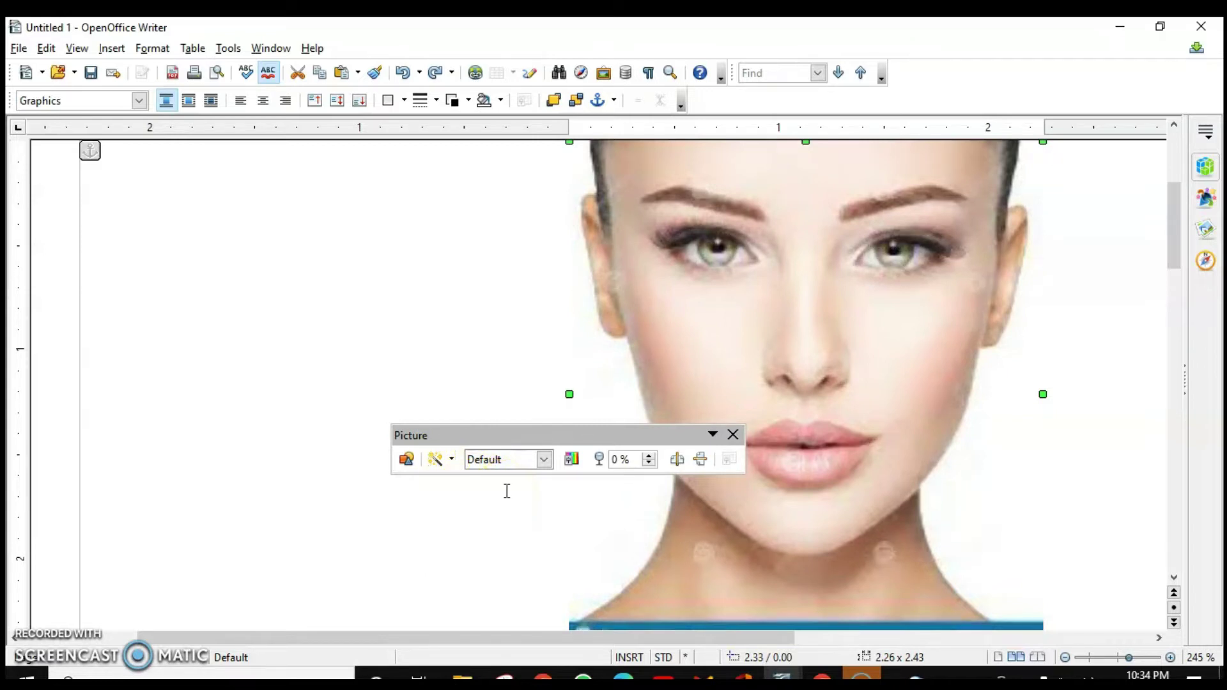
# Apply the Solarization filter to the portrait picture with a threshold value of 1 %, and undo it
pyautogui.click(452, 460)
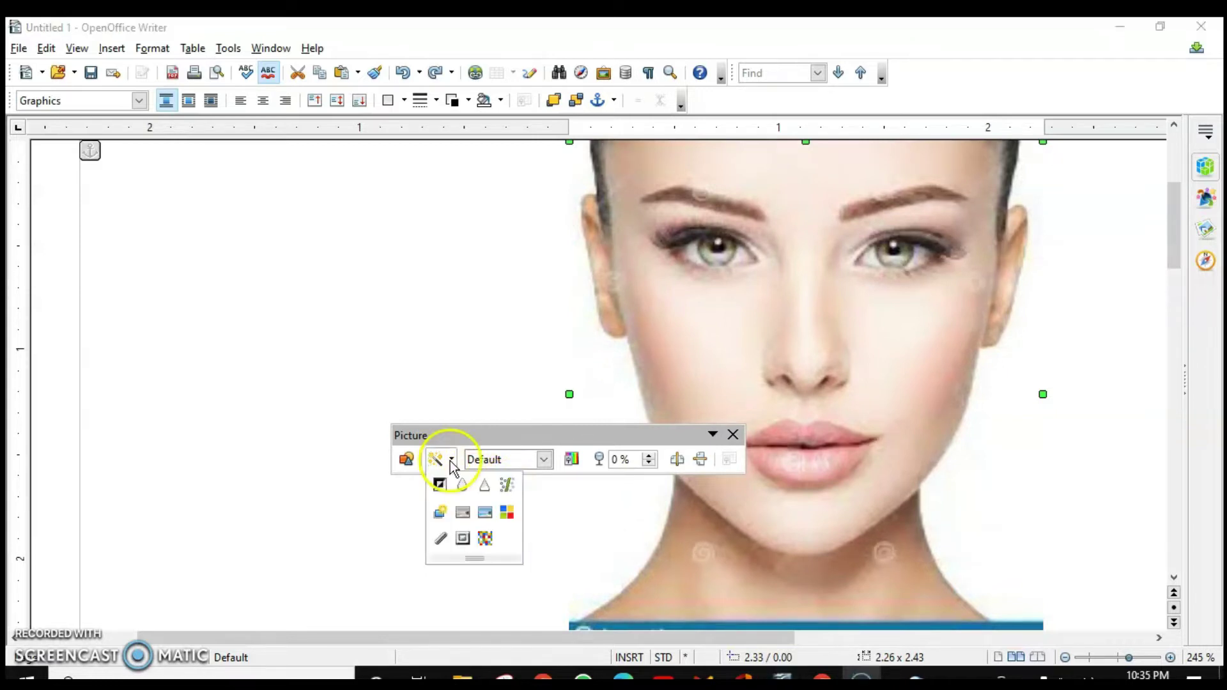
pyautogui.click(442, 513)
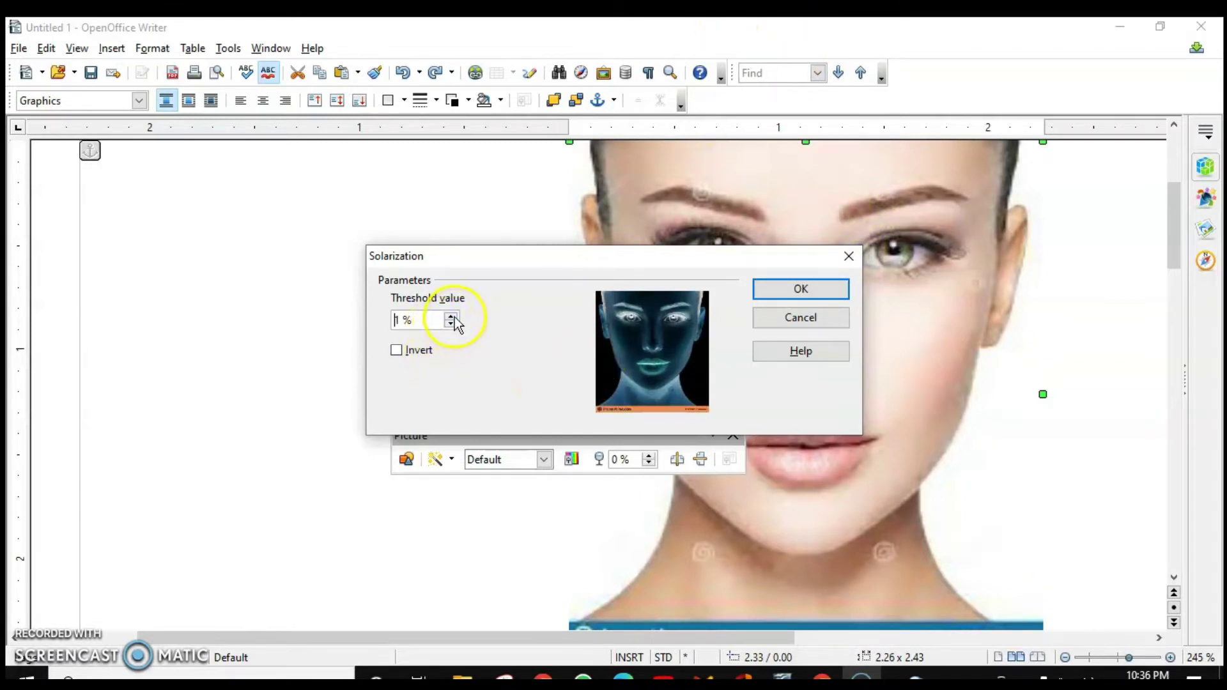
pyautogui.click(800, 289)
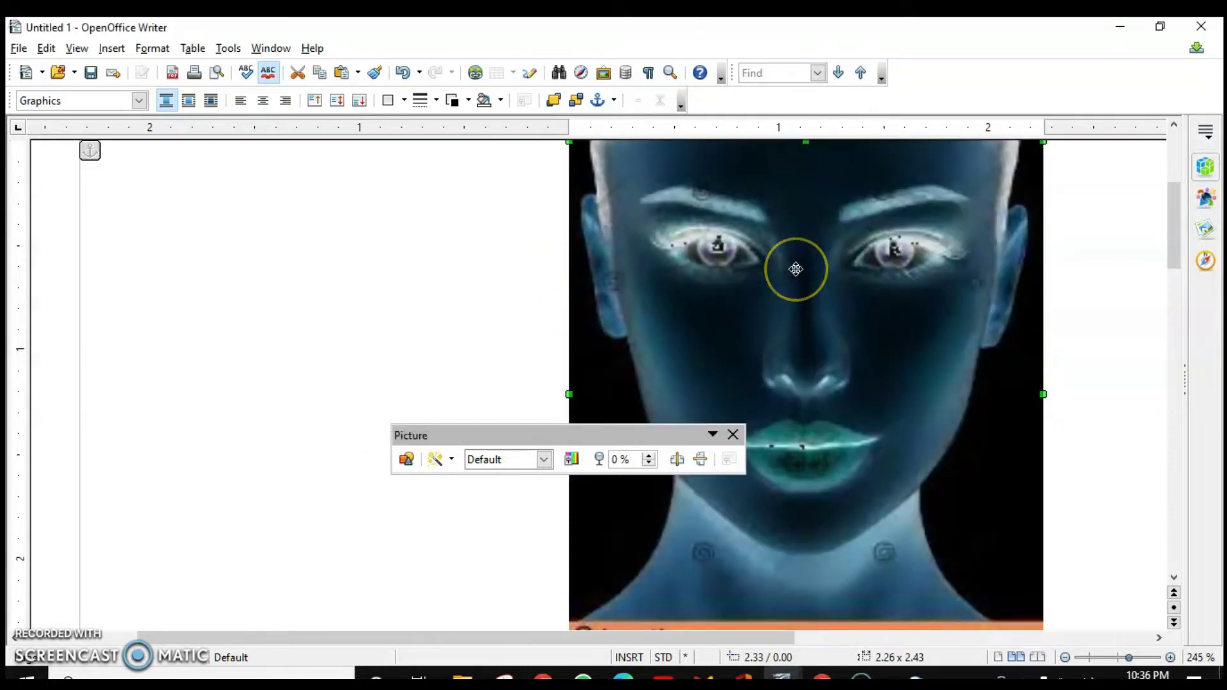
pyautogui.hotkey('ctrl', 'z')
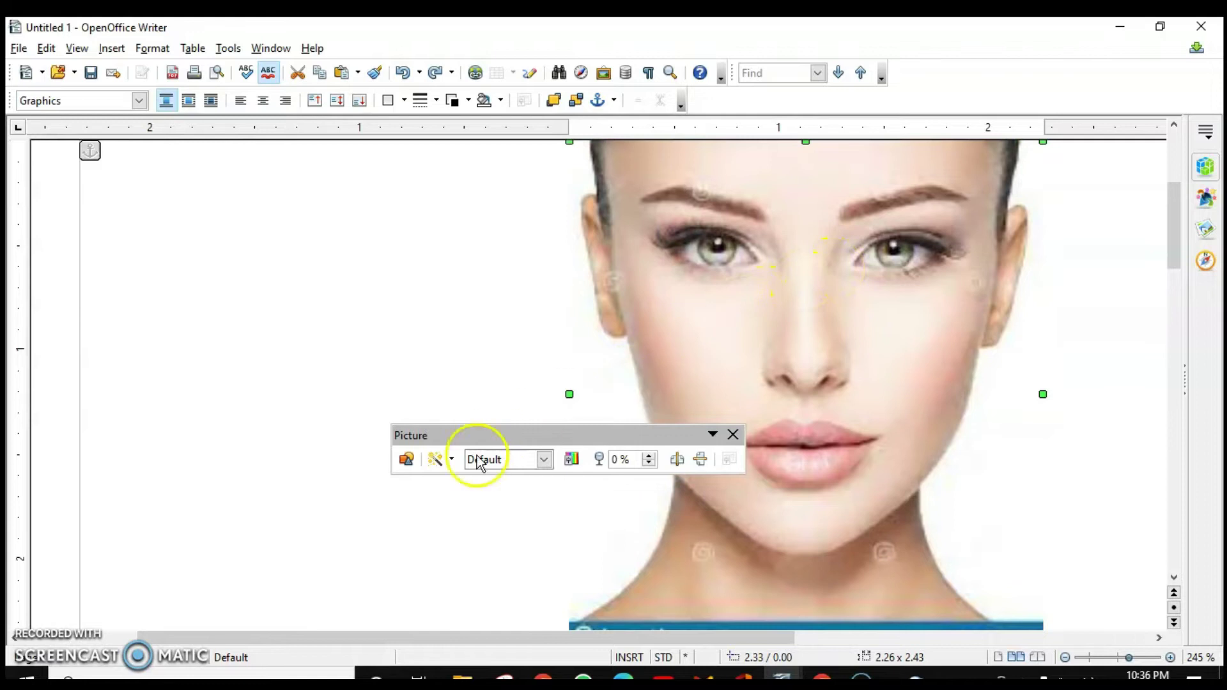
# Apply the Aging filter to the portrait picture, and undo it
pyautogui.click(451, 460)
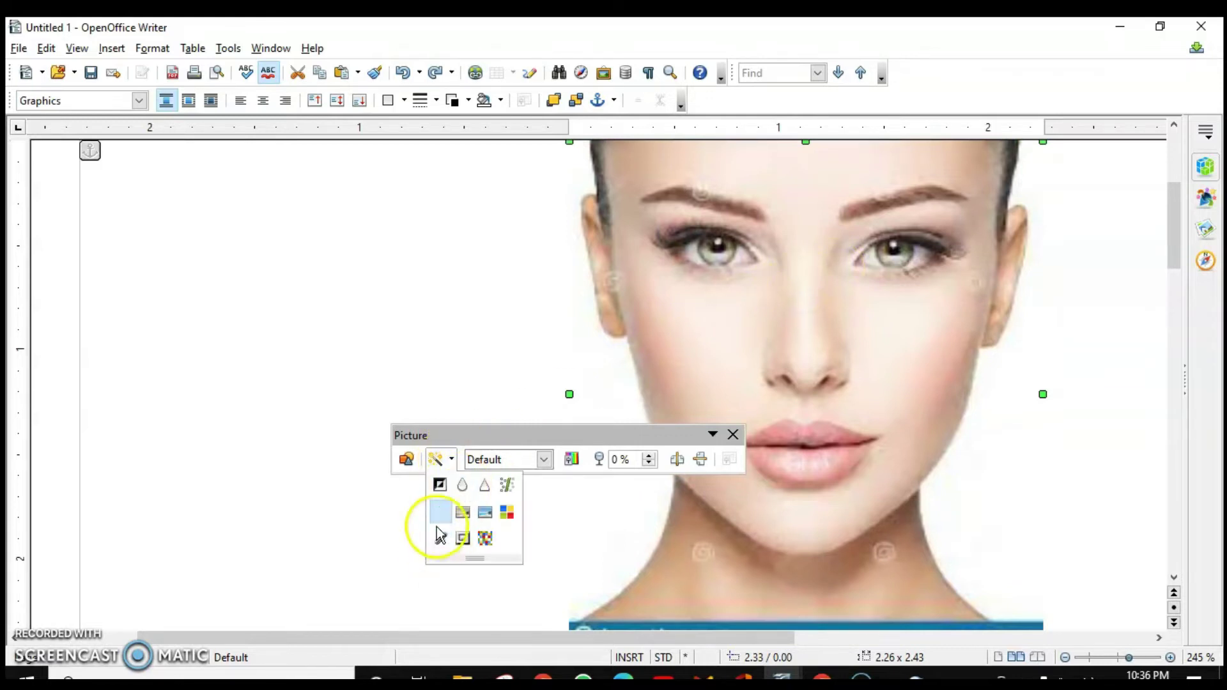
pyautogui.click(461, 519)
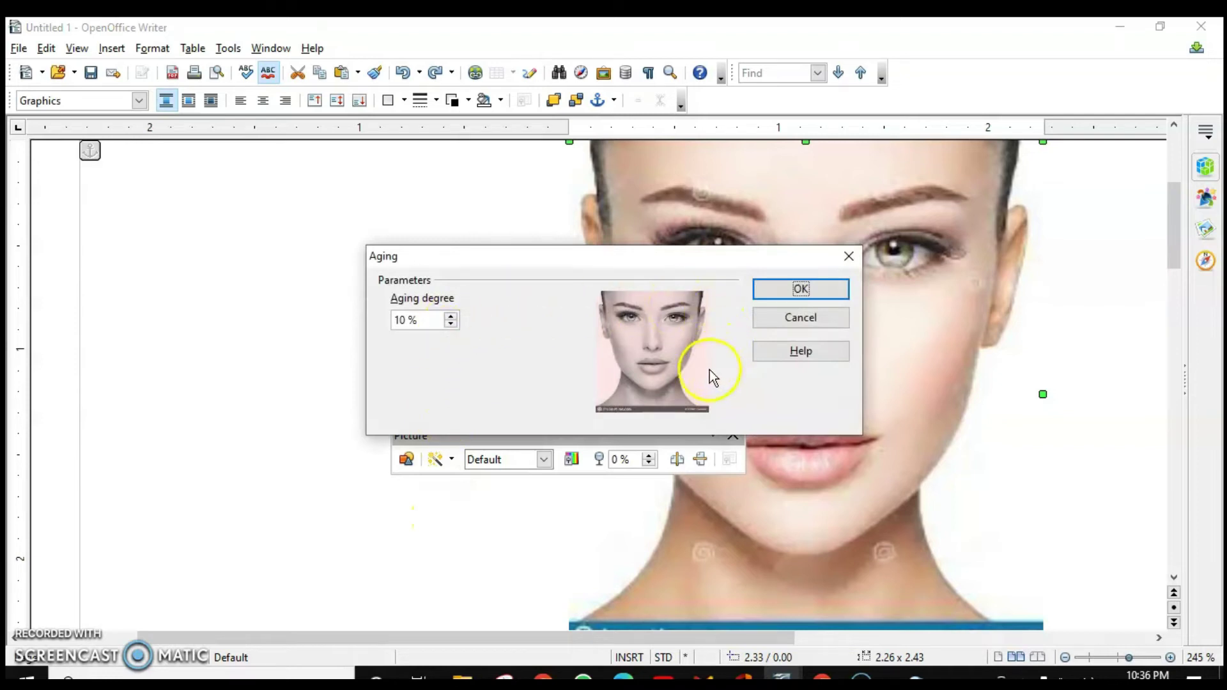
pyautogui.click(451, 316)
pyautogui.click(801, 289)
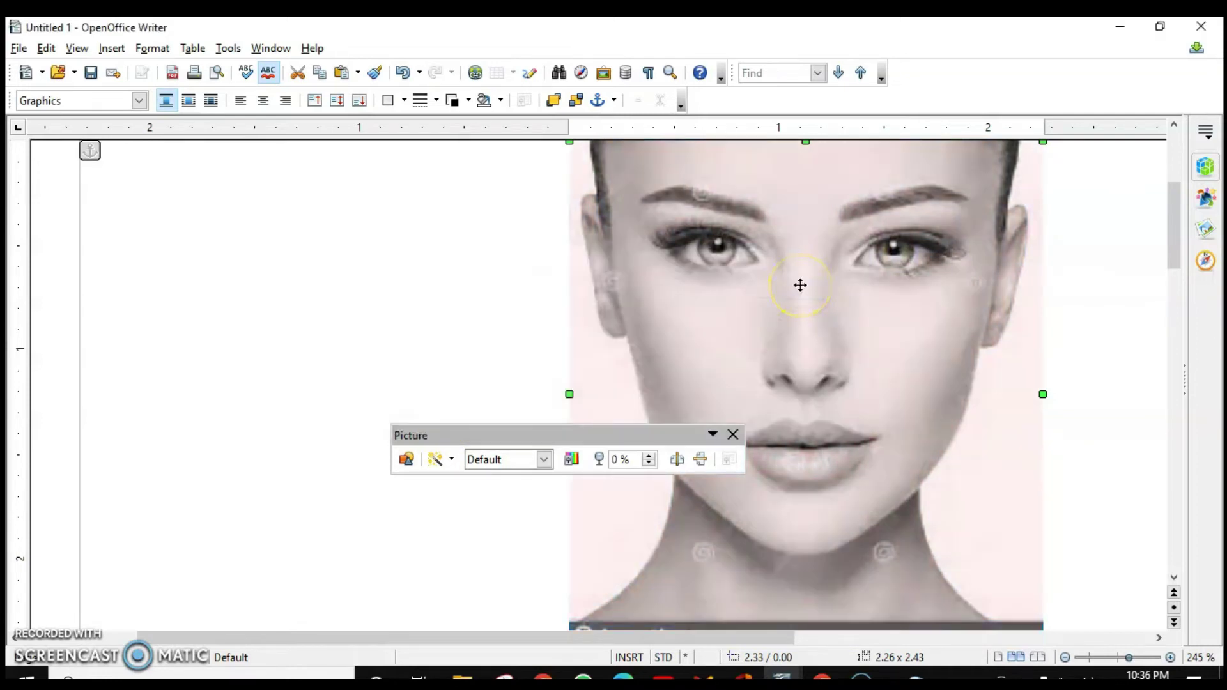
pyautogui.hotkey('ctrl', 'z')
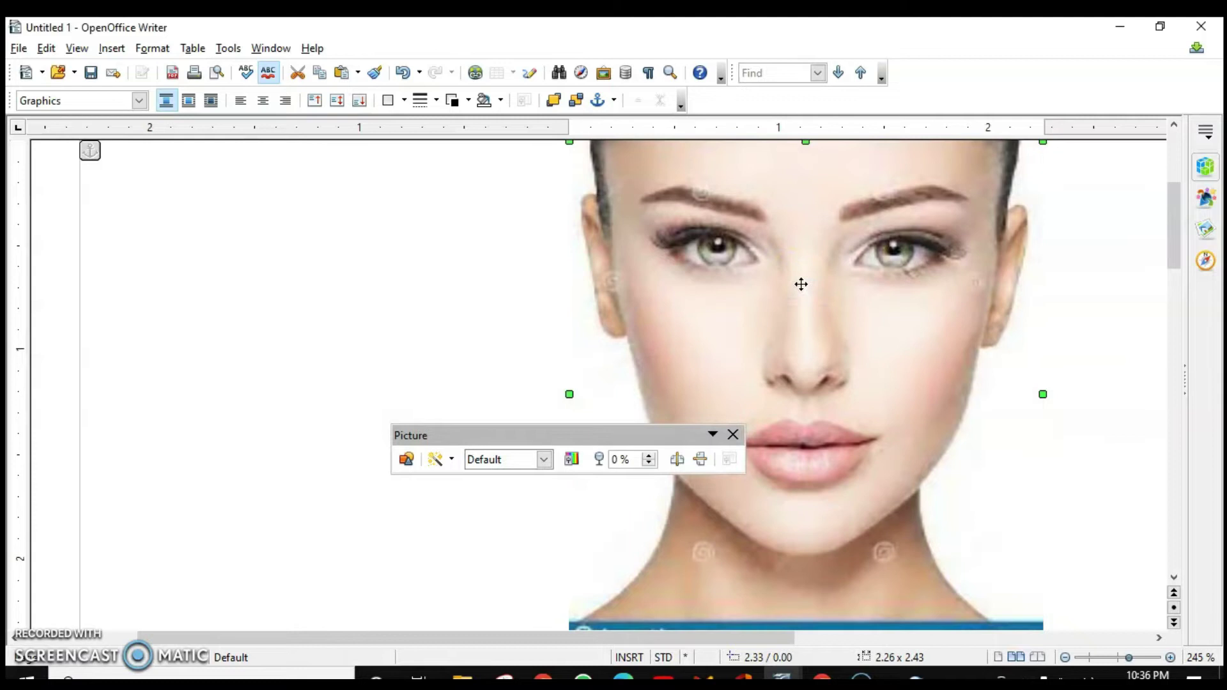
# Apply the Posterize filter to the portrait picture with the number of poster colors raised above 16, and undo it
pyautogui.click(452, 459)
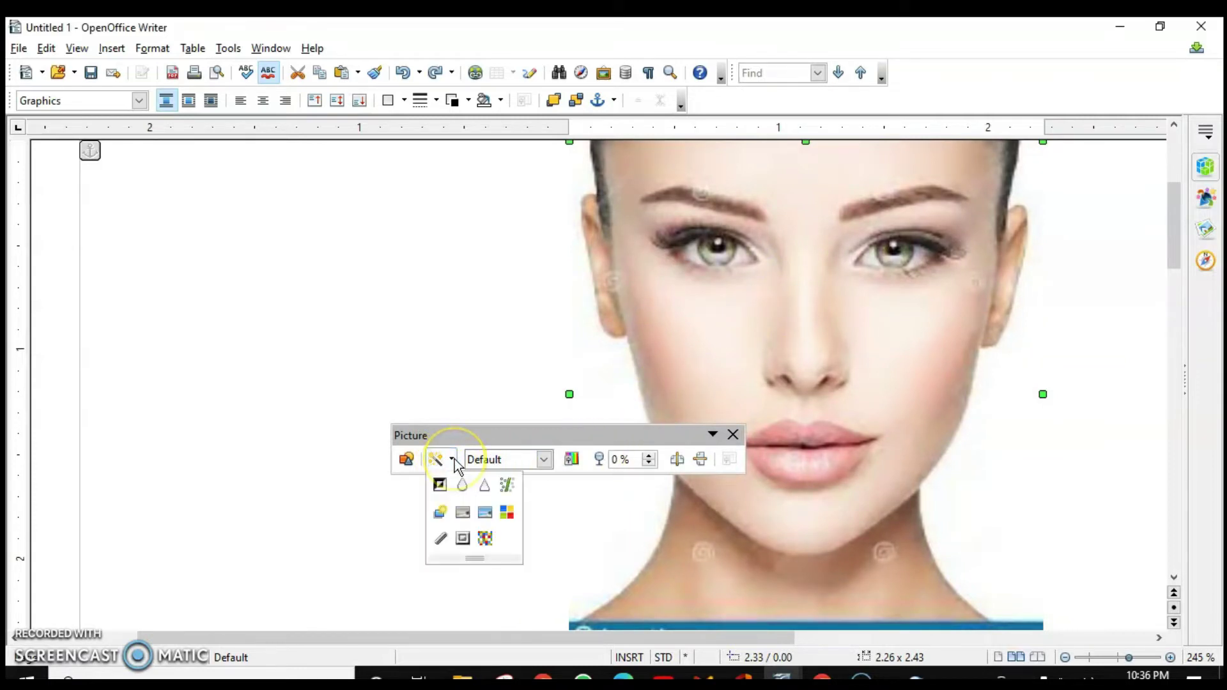
pyautogui.click(483, 514)
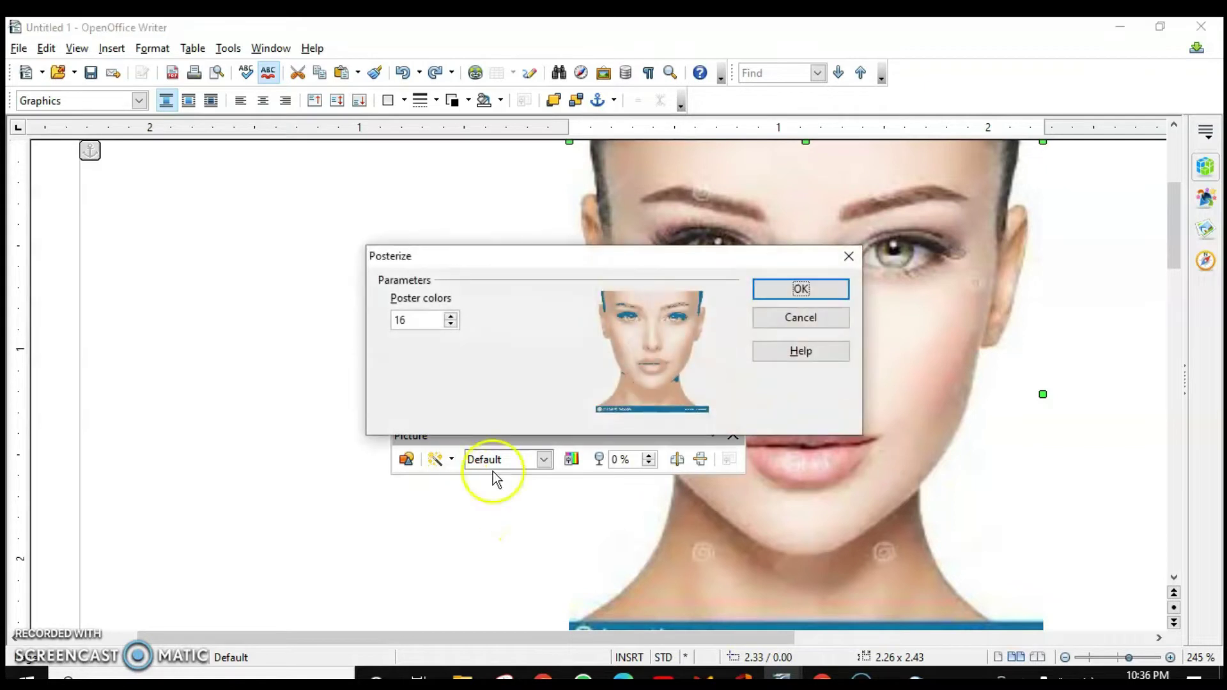
pyautogui.click(451, 317)
pyautogui.click(450, 316)
pyautogui.click(451, 317)
pyautogui.click(450, 316)
pyautogui.click(451, 316)
pyautogui.click(451, 316)
pyautogui.click(795, 287)
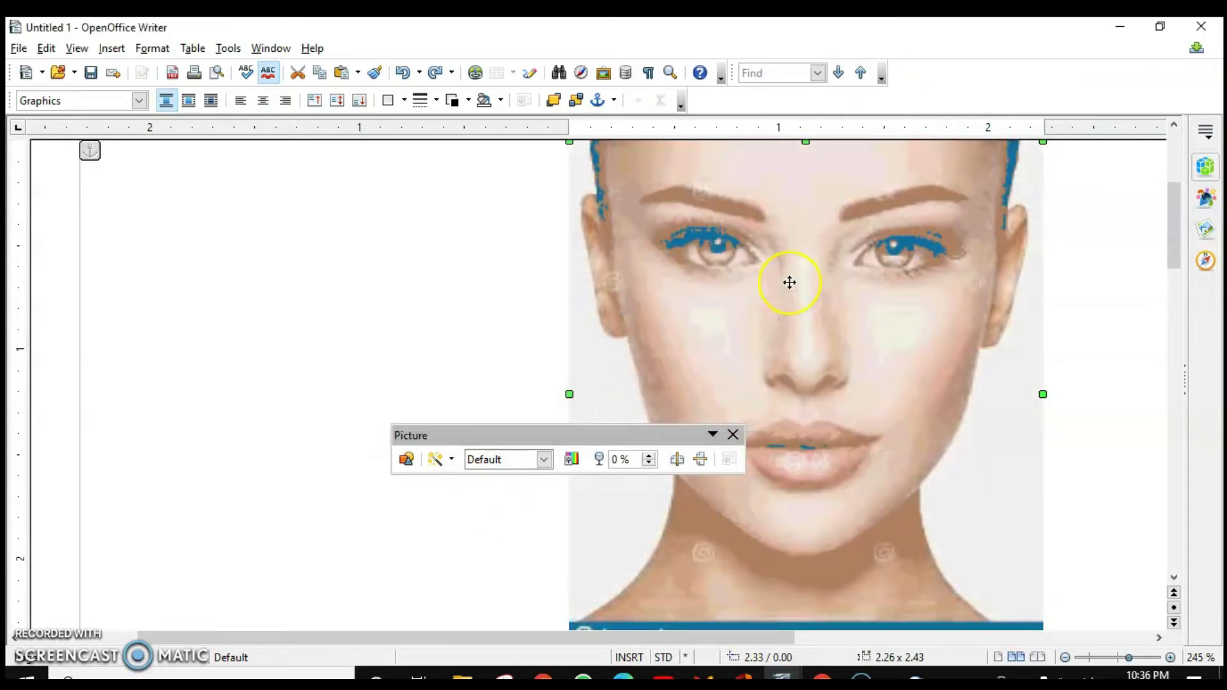
pyautogui.hotkey('ctrl', 'z')
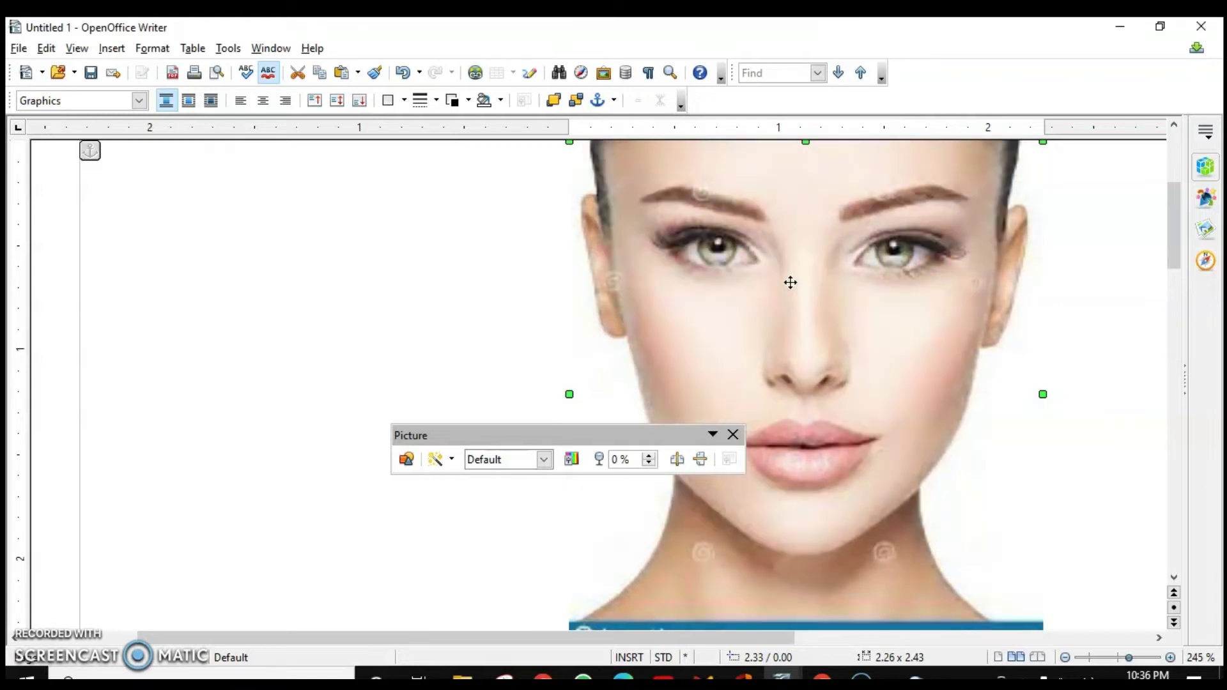
# Apply the Pop Art filter to the portrait picture, and undo it
pyautogui.click(454, 460)
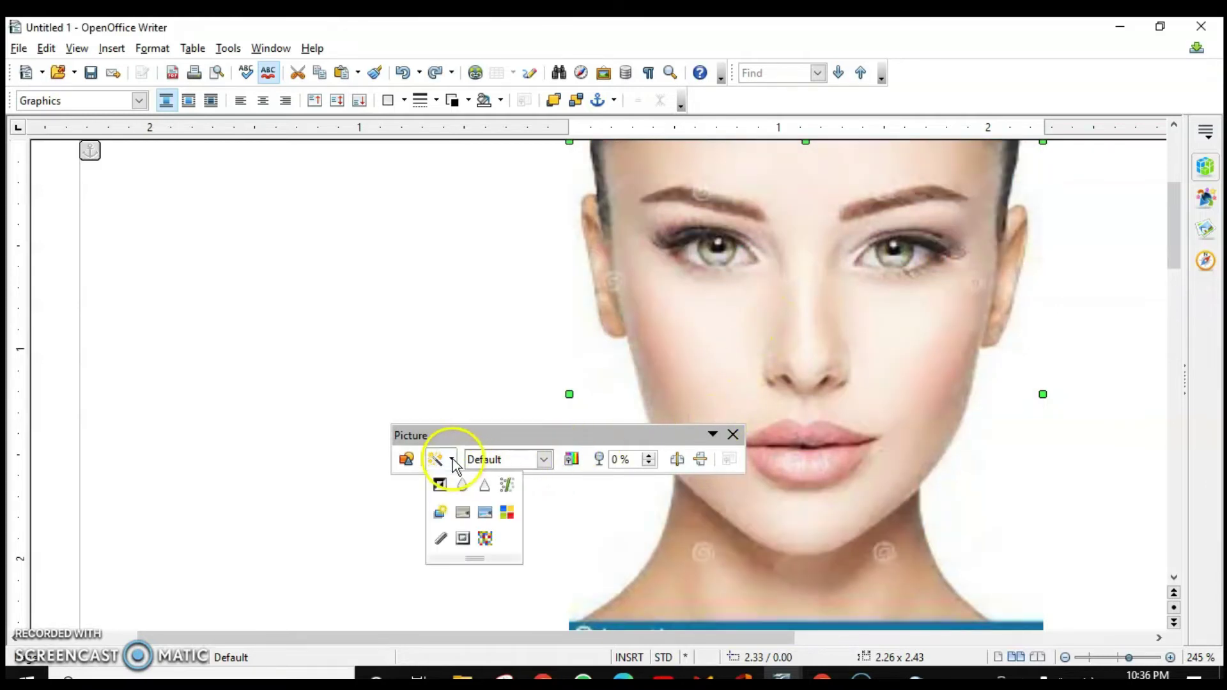
pyautogui.click(508, 512)
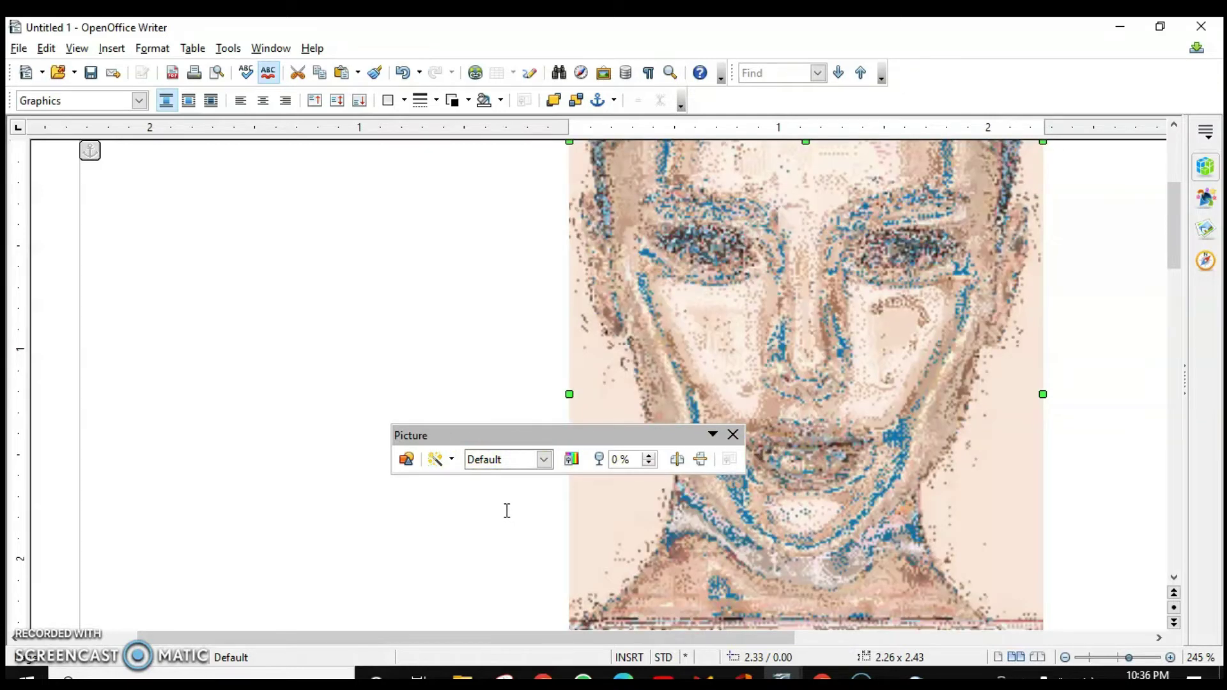
pyautogui.hotkey('ctrl', 'z')
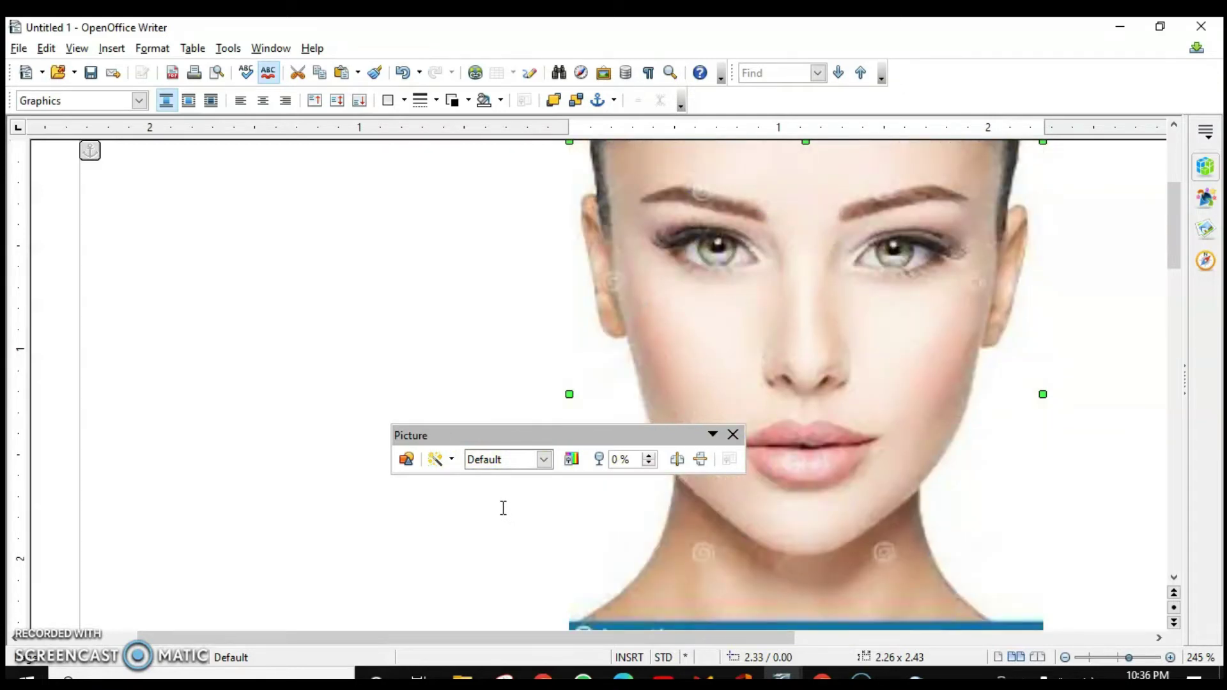
# Apply the Charcoal Sketch filter to the portrait picture, and undo it
pyautogui.click(450, 463)
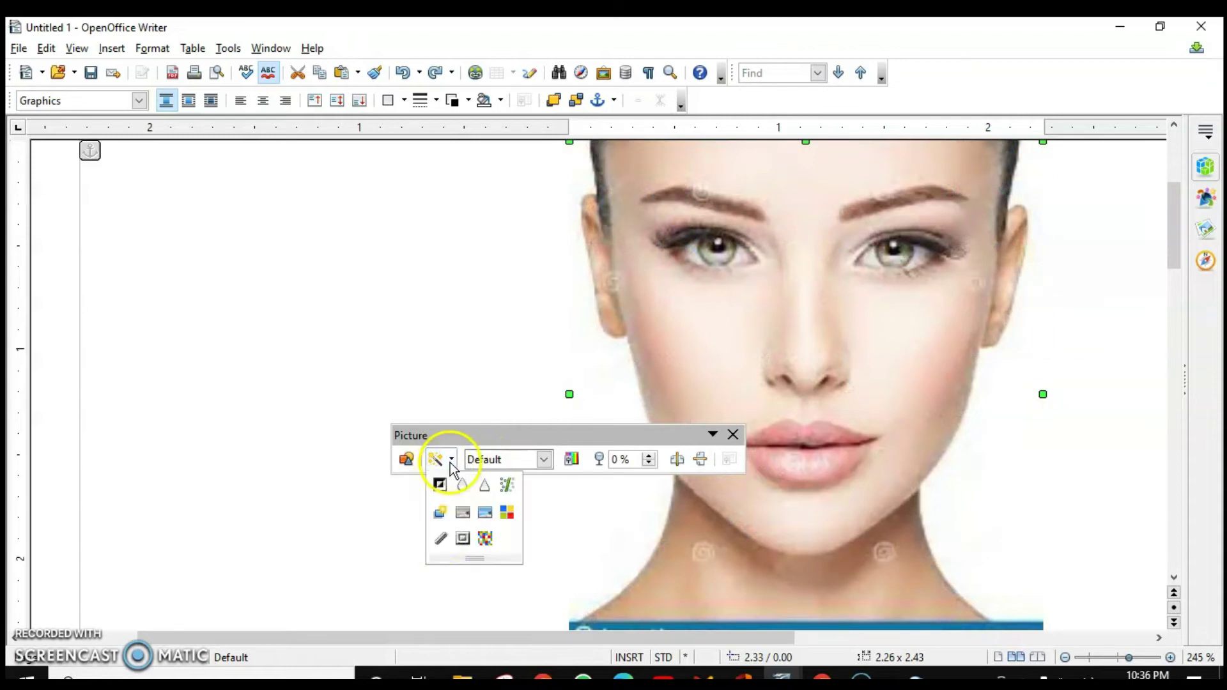
pyautogui.click(441, 540)
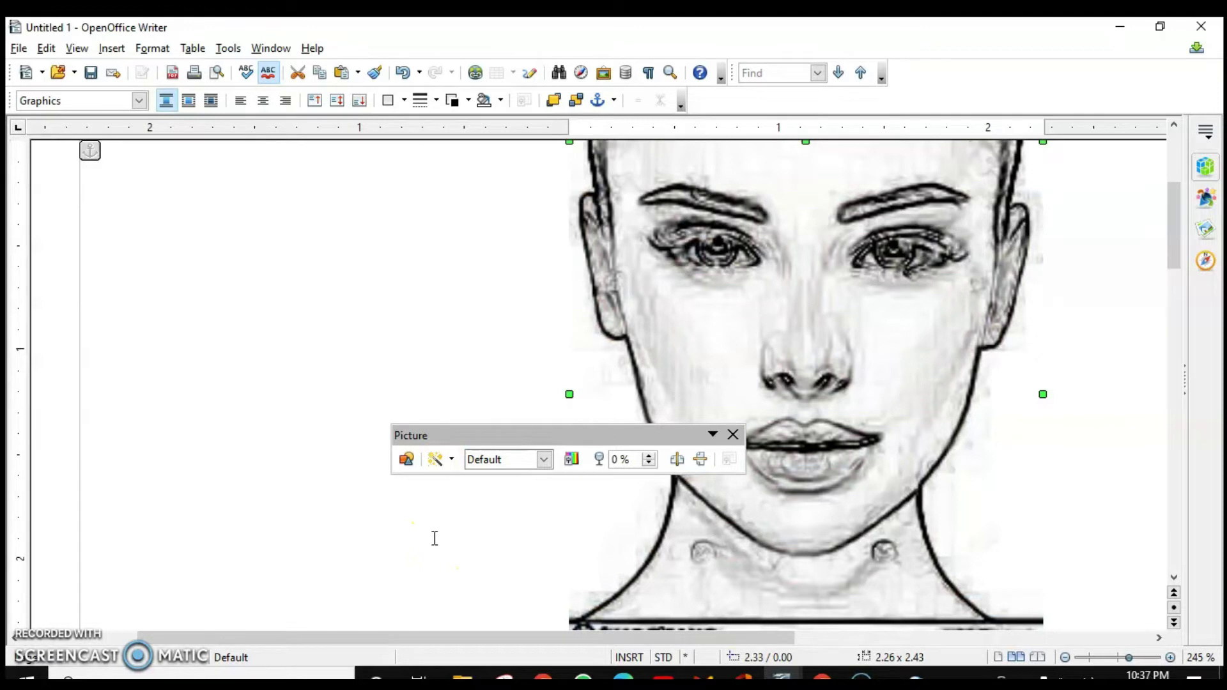
pyautogui.hotkey('ctrl', 'z')
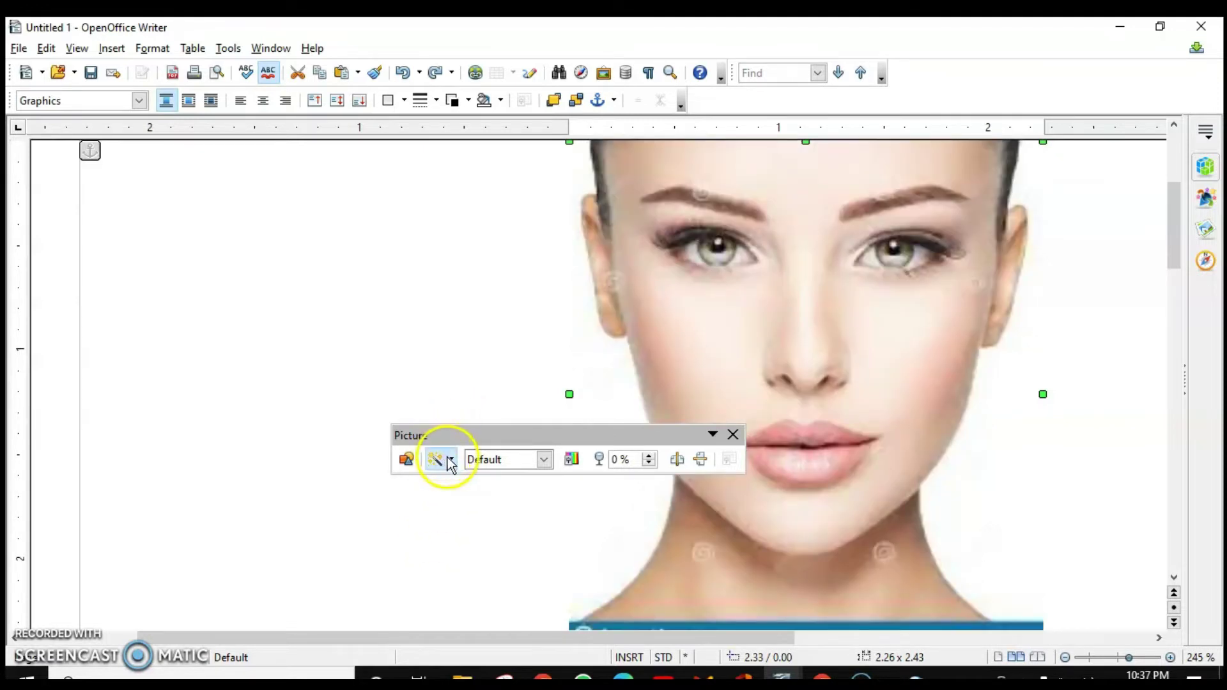
# Apply the Relief filter to the portrait picture with the light source at top centre, and undo it
pyautogui.click(447, 457)
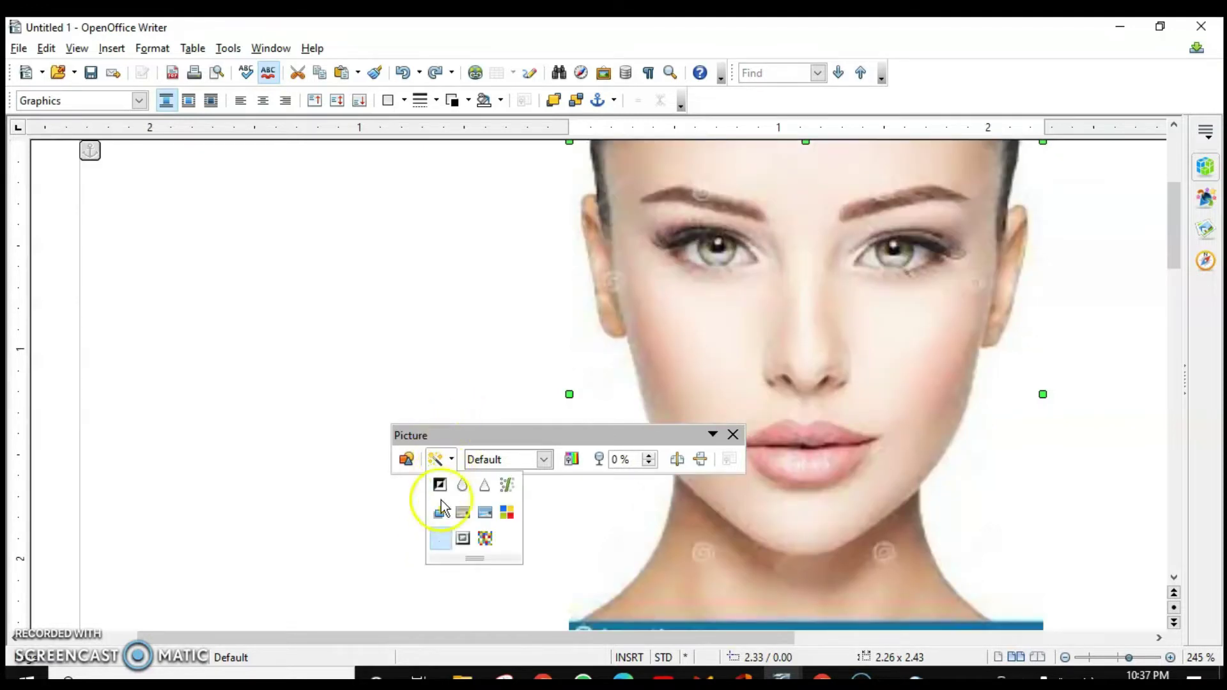
pyautogui.click(461, 540)
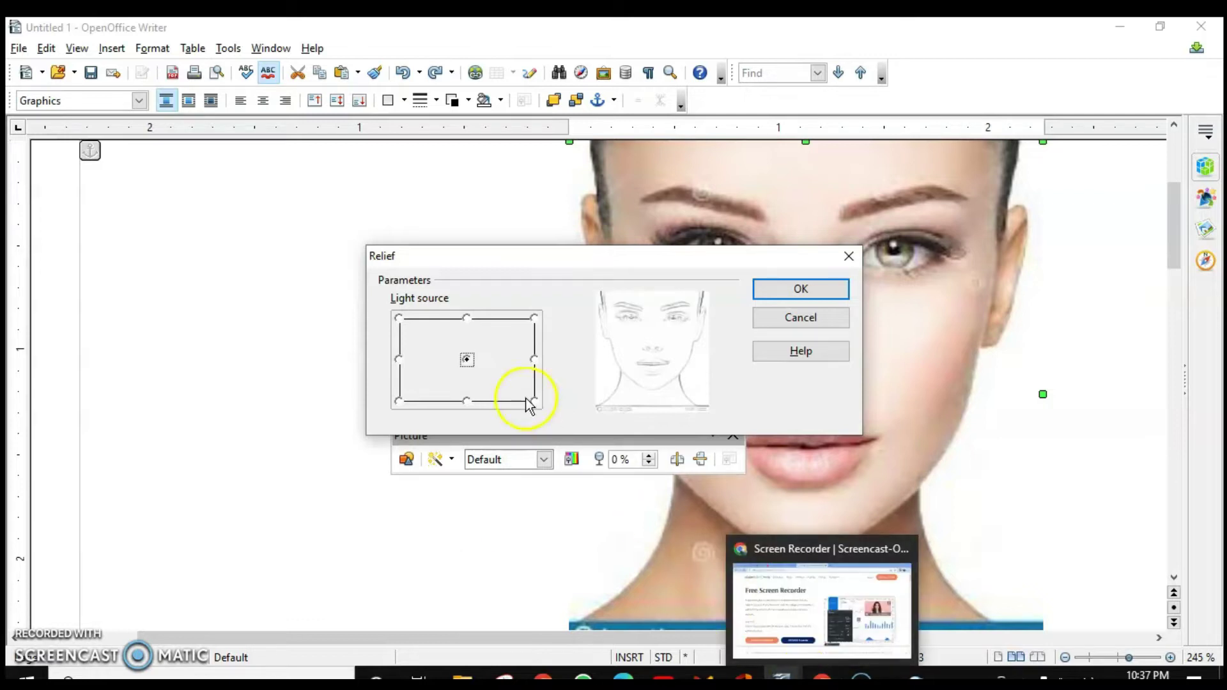
pyautogui.click(467, 319)
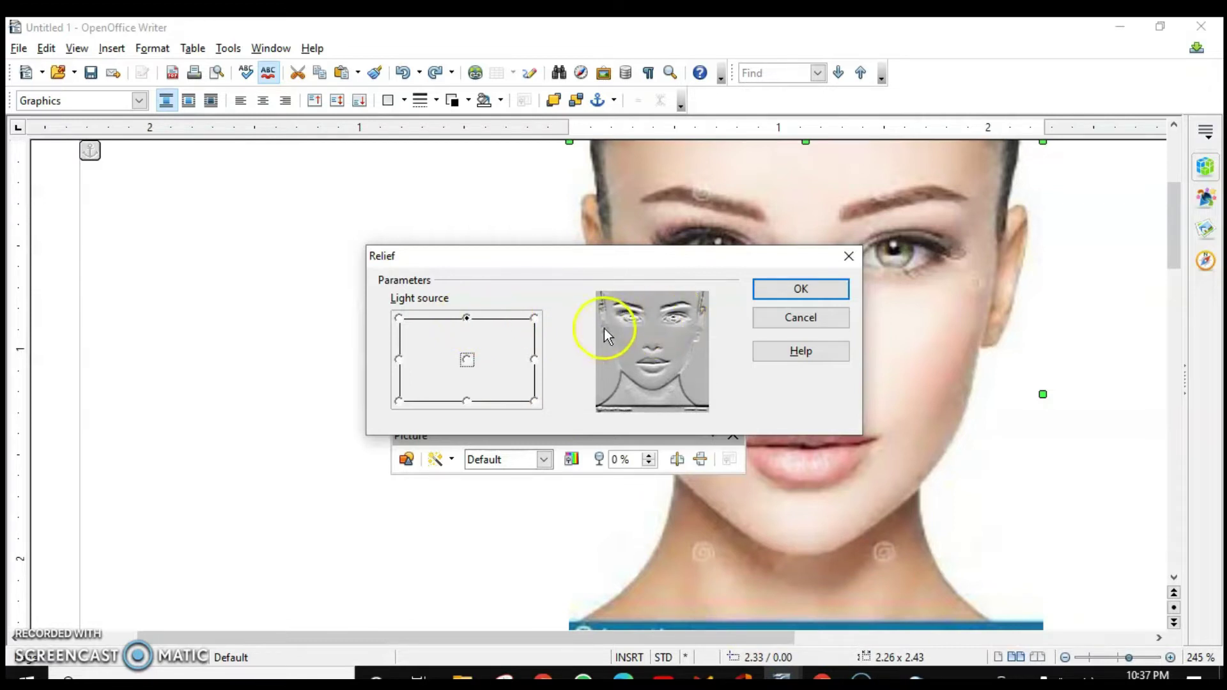
pyautogui.click(812, 293)
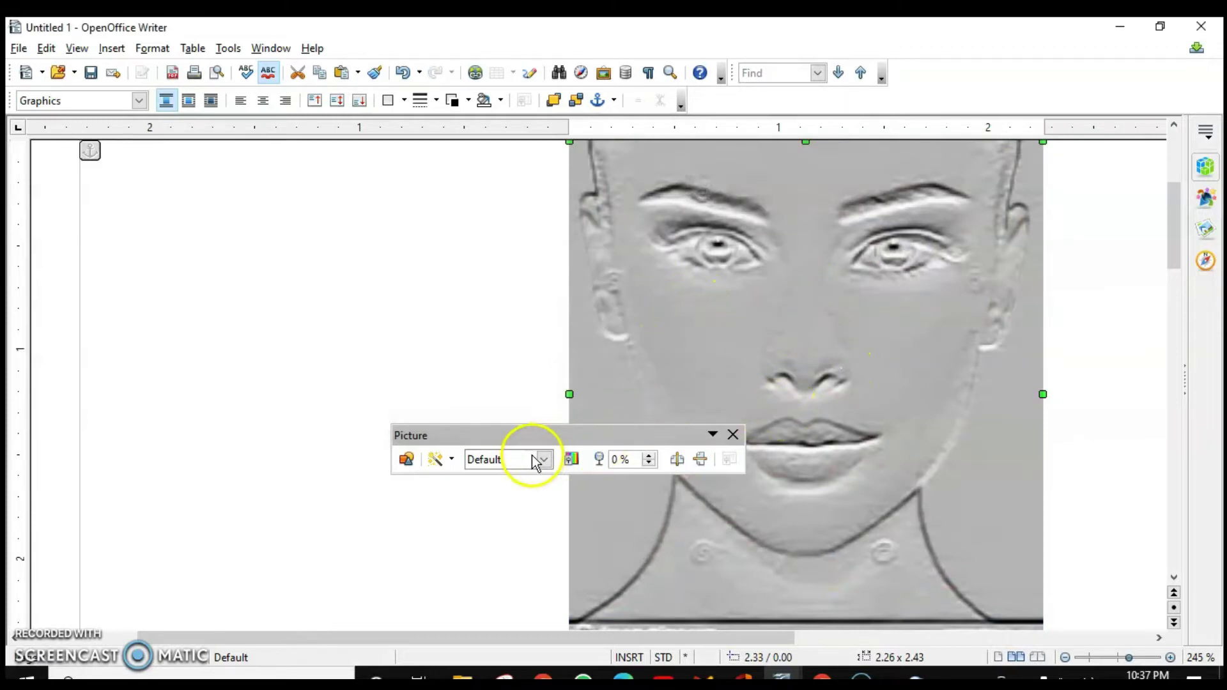
pyautogui.click(451, 462)
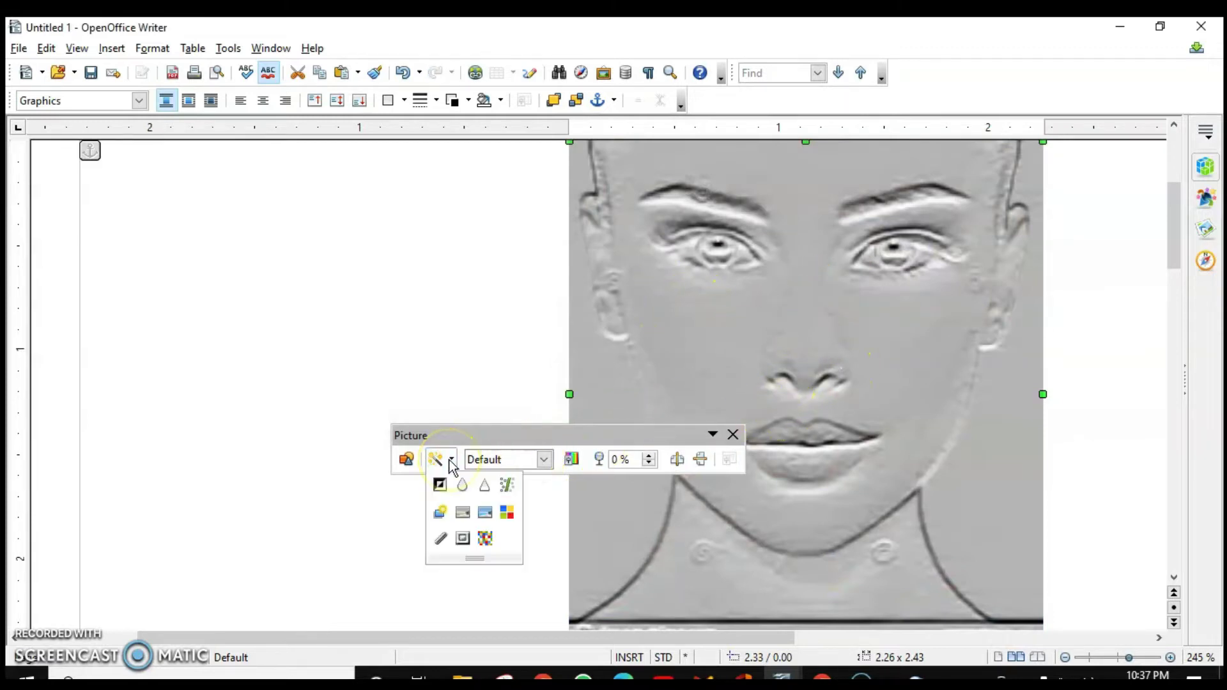
pyautogui.click(460, 409)
pyautogui.hotkey('ctrl', 'z')
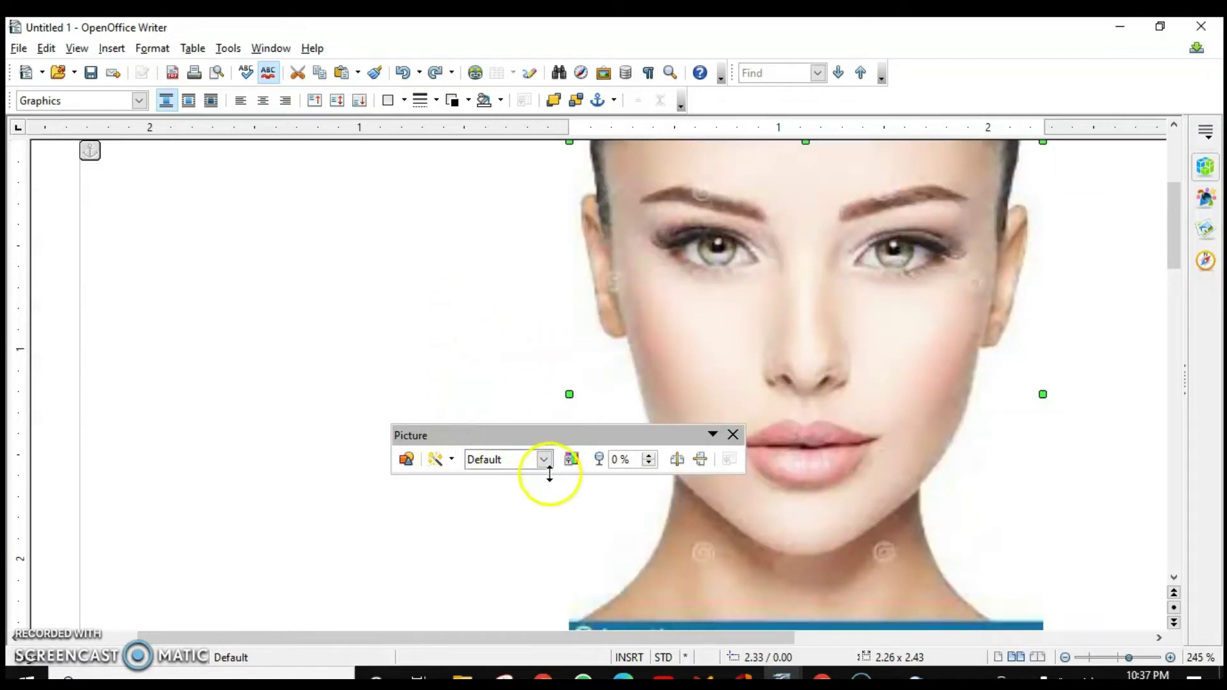
# Apply the Mosaic filter to the portrait picture with the tile width raised above 4 pixels, and undo it
pyautogui.click(451, 458)
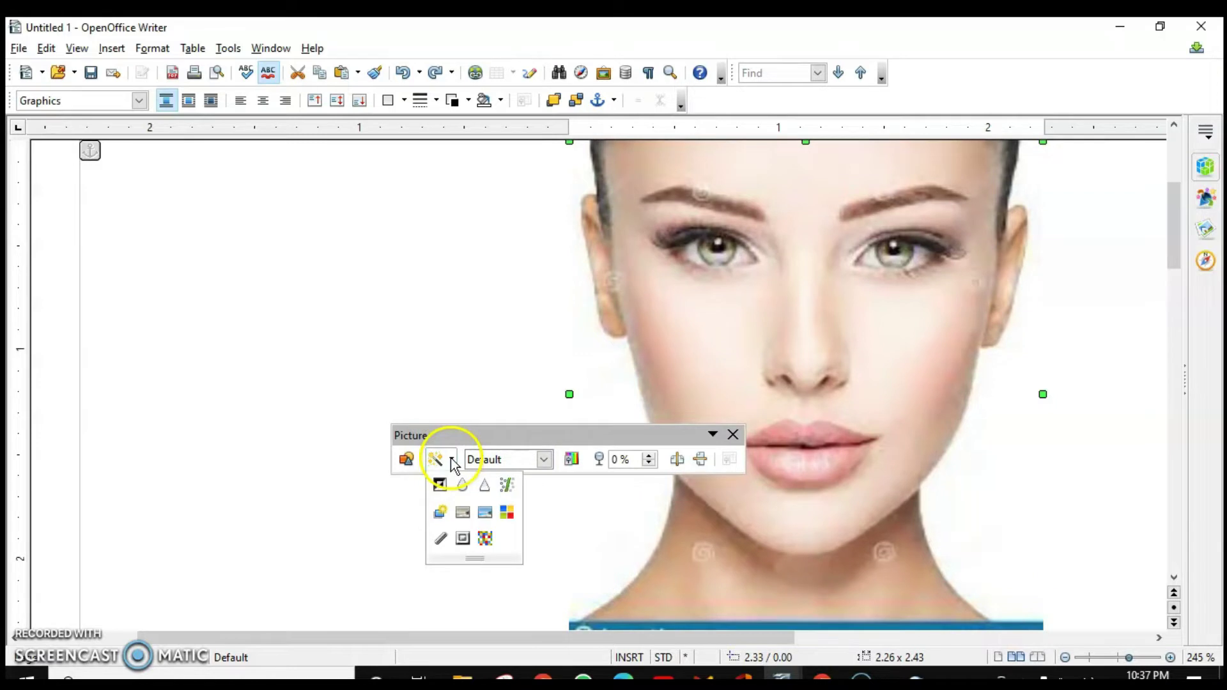
pyautogui.click(486, 543)
pyautogui.click(451, 324)
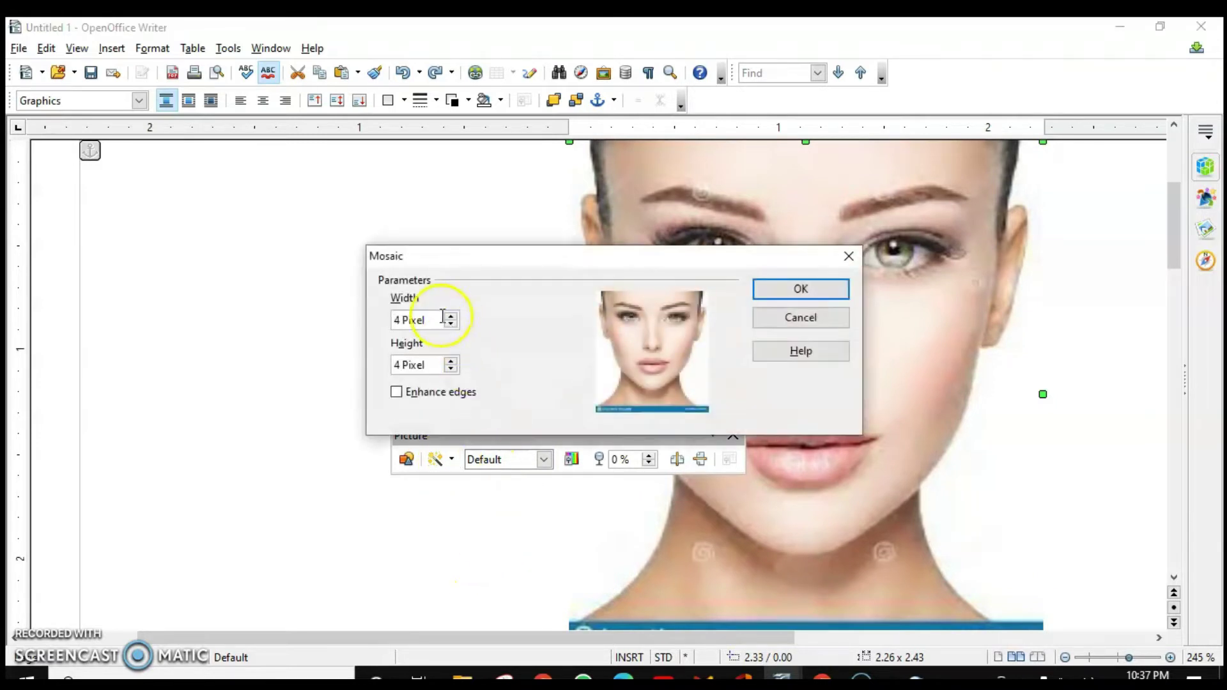
pyautogui.click(451, 316)
pyautogui.click(451, 317)
pyautogui.click(803, 289)
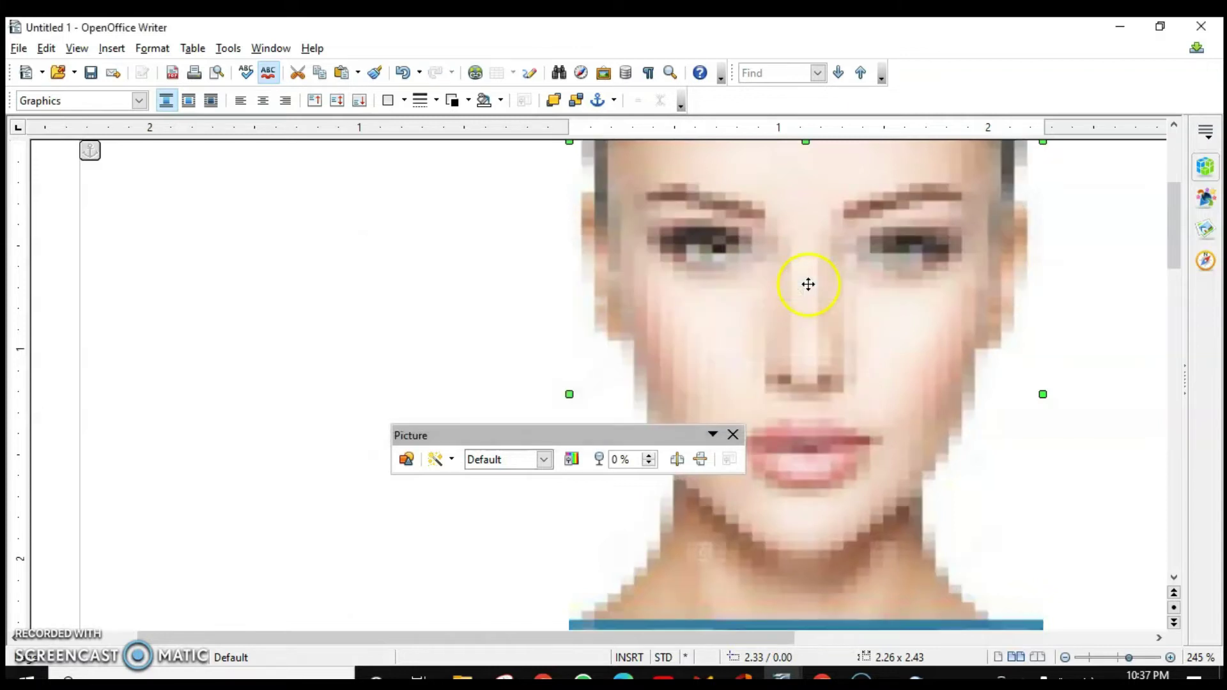
pyautogui.hotkey('ctrl', 'z')
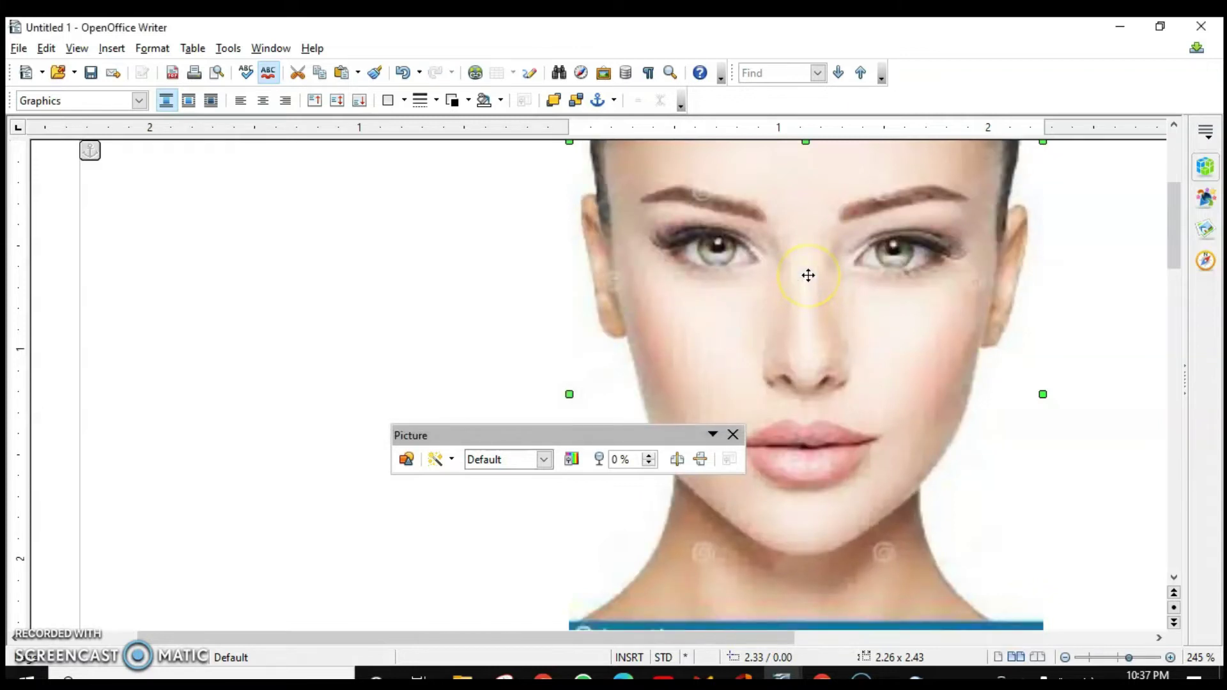
# Set the portrait picture's graphics mode to Grayscale, and switch it back to Default
pyautogui.click(544, 459)
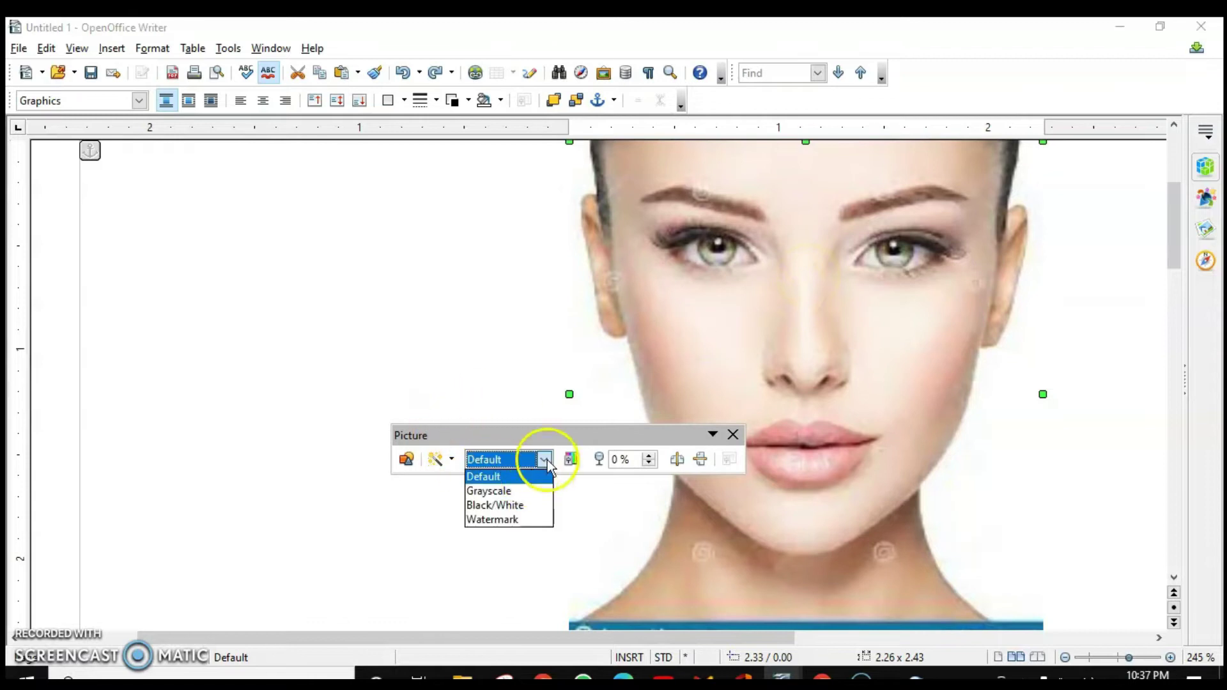
pyautogui.click(515, 492)
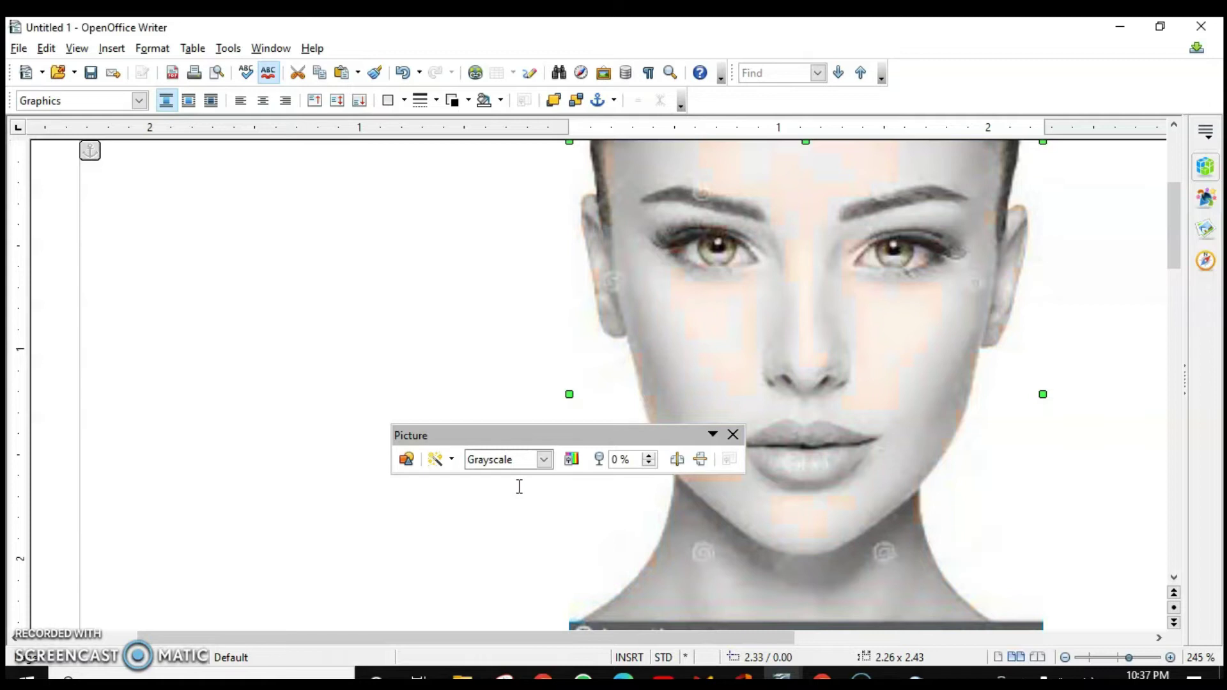
pyautogui.click(543, 460)
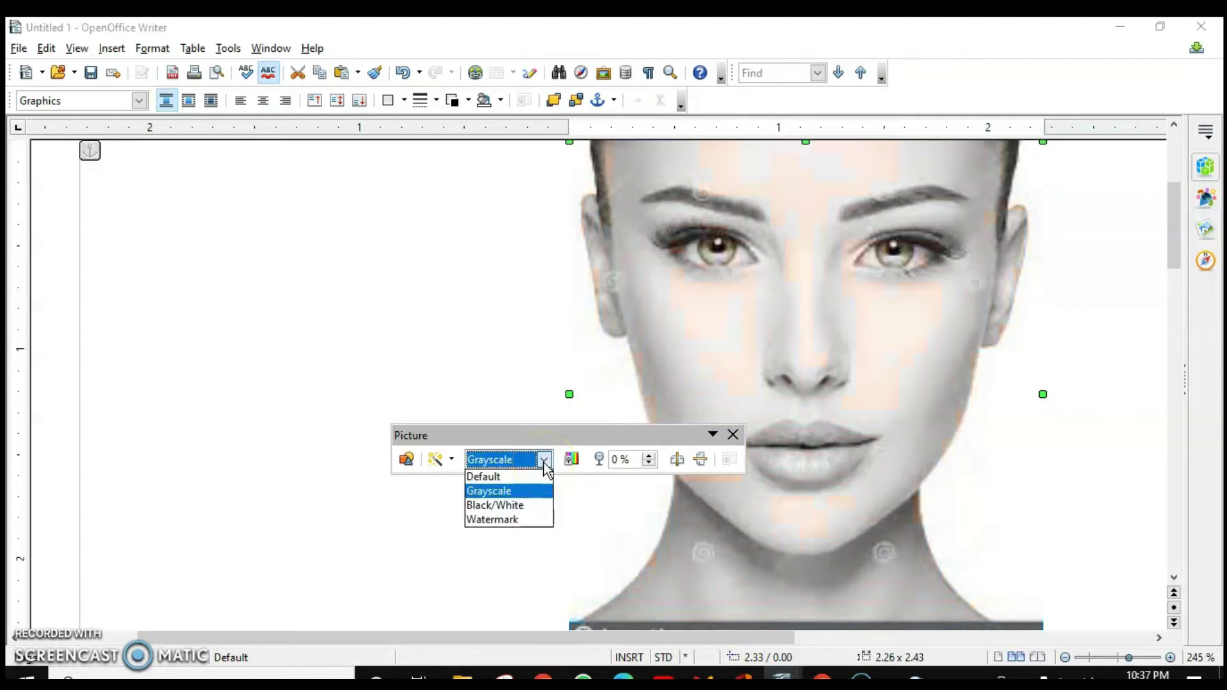
pyautogui.click(540, 476)
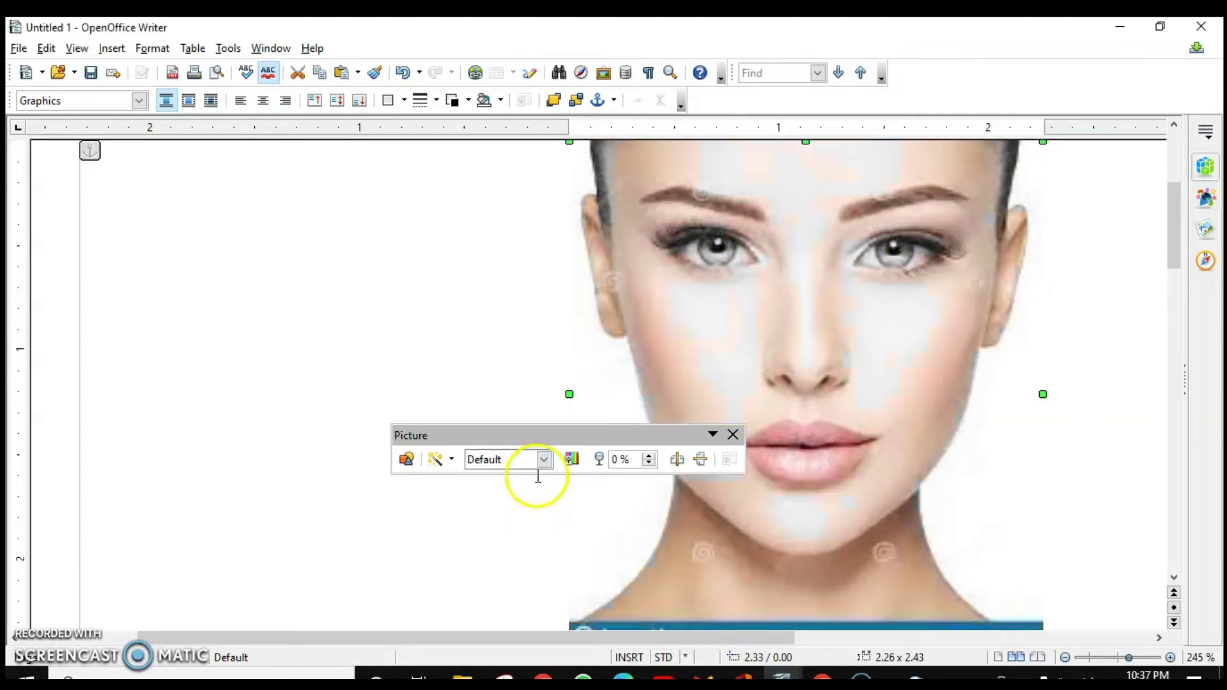
# Set the portrait picture's graphics mode to Black/White, and return it to Default
pyautogui.click(543, 461)
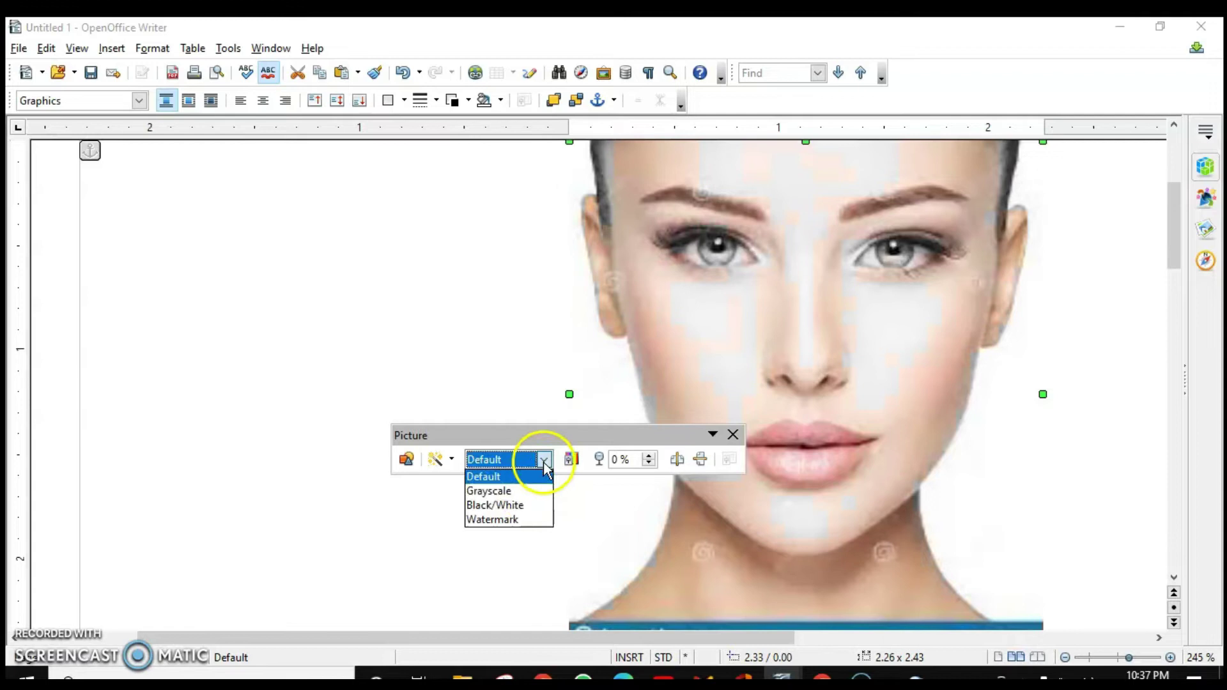
pyautogui.click(511, 505)
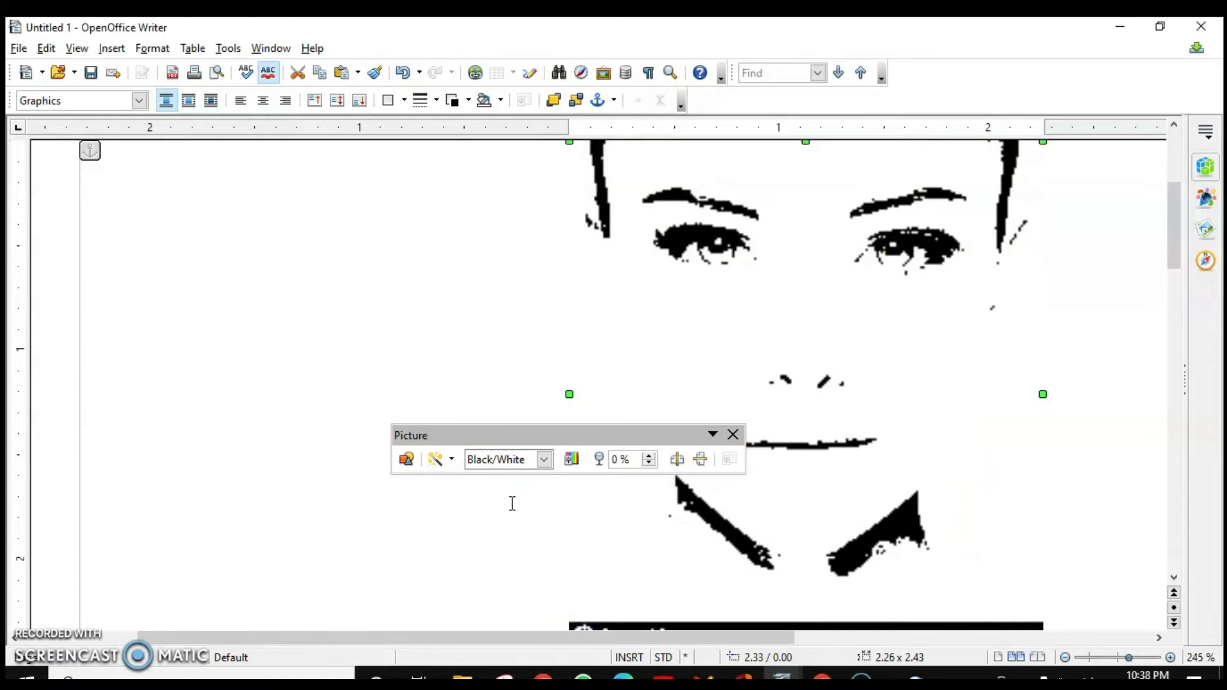
pyautogui.click(543, 460)
pyautogui.click(524, 478)
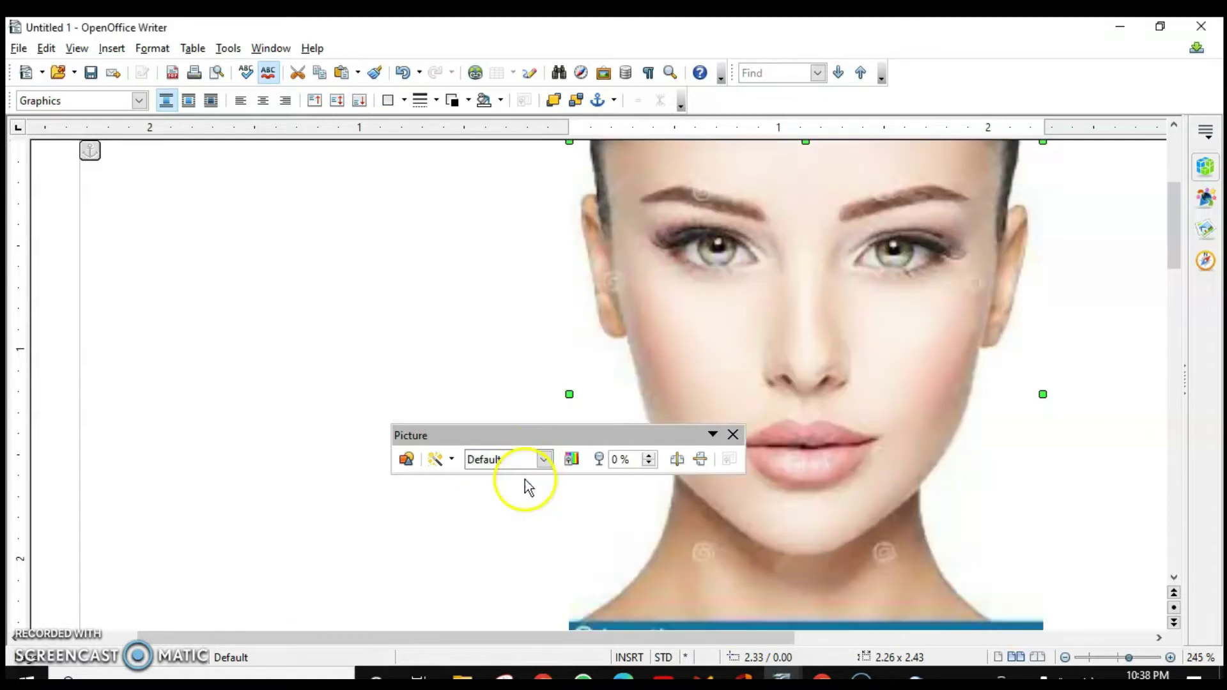
# Set the portrait picture's graphics mode to Watermark, and restore the Default mode
pyautogui.click(544, 460)
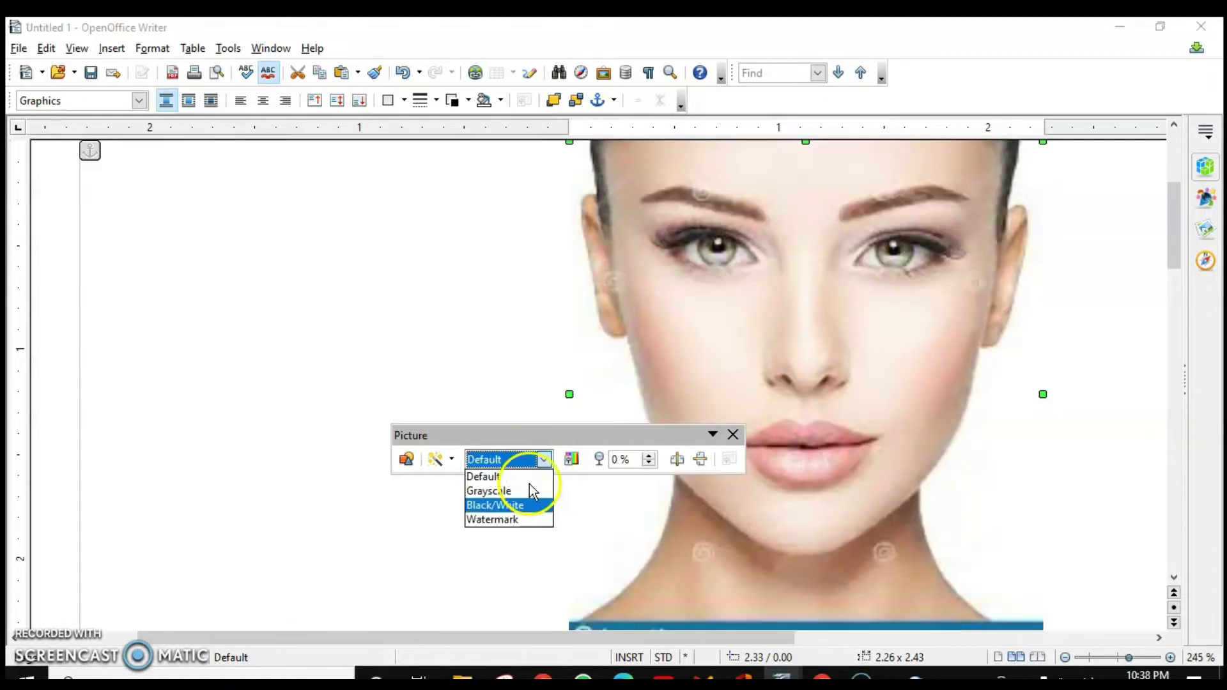
pyautogui.click(504, 519)
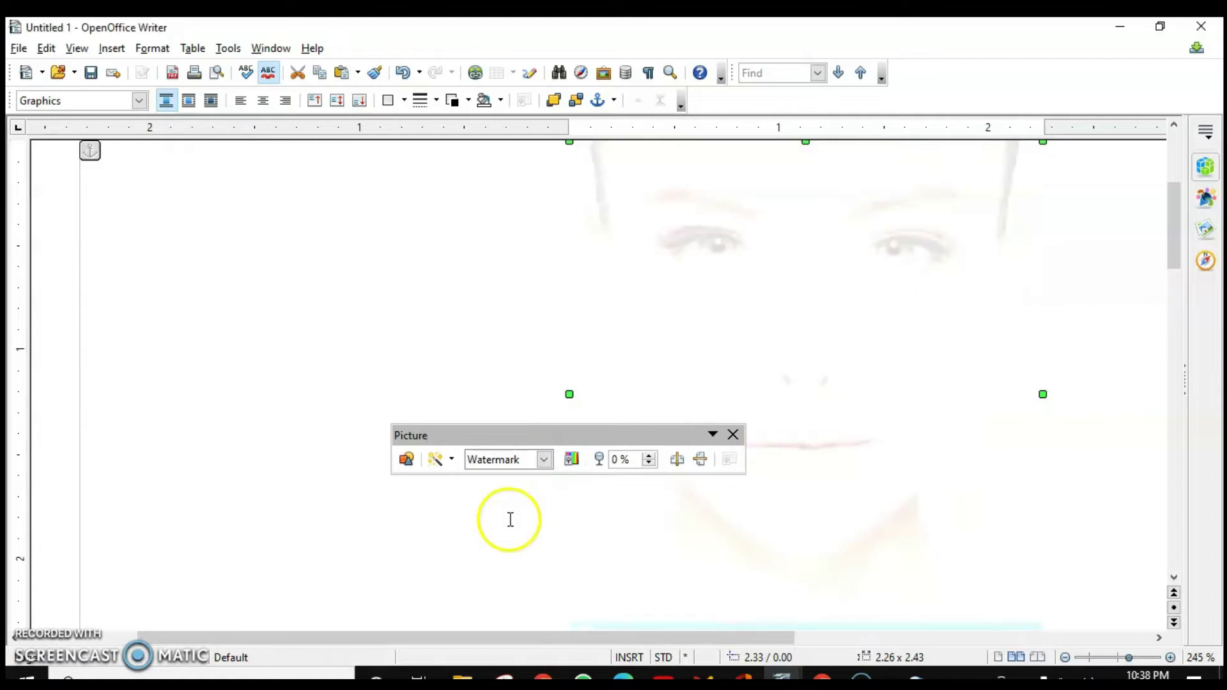
pyautogui.scroll(3, 903, 402)
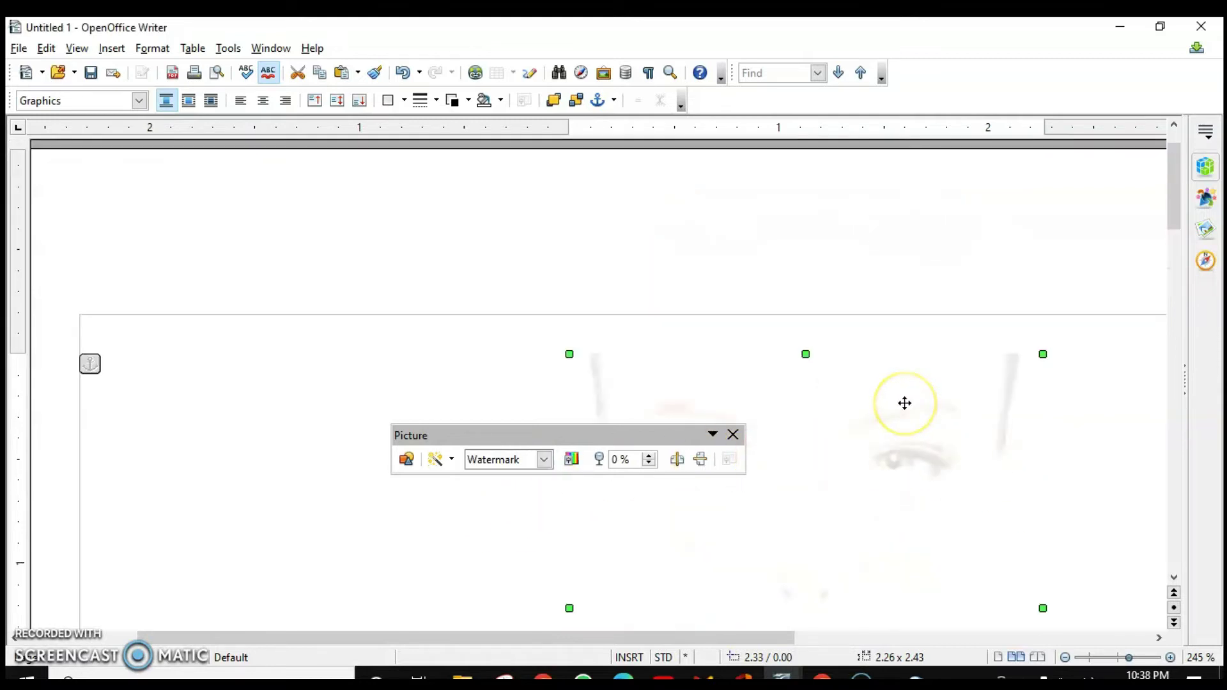
pyautogui.click(545, 463)
pyautogui.click(519, 476)
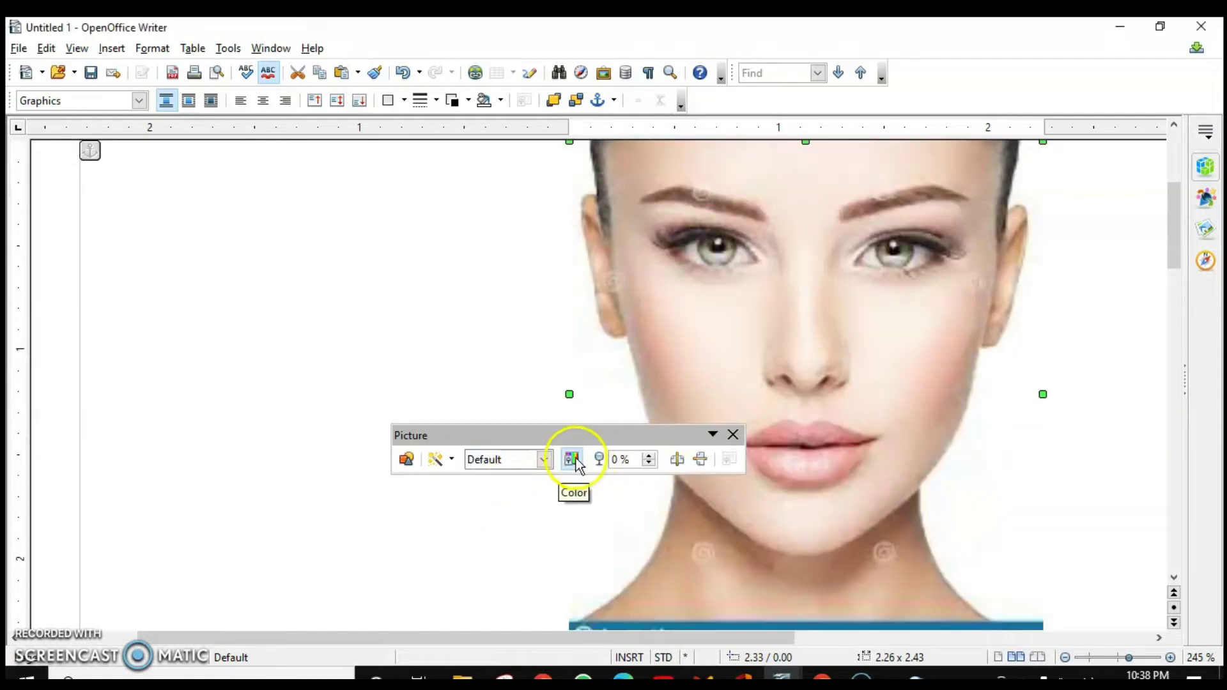
# Open the picture's color adjustments, raise the red value to 12%, and return it to 0%
pyautogui.click(573, 460)
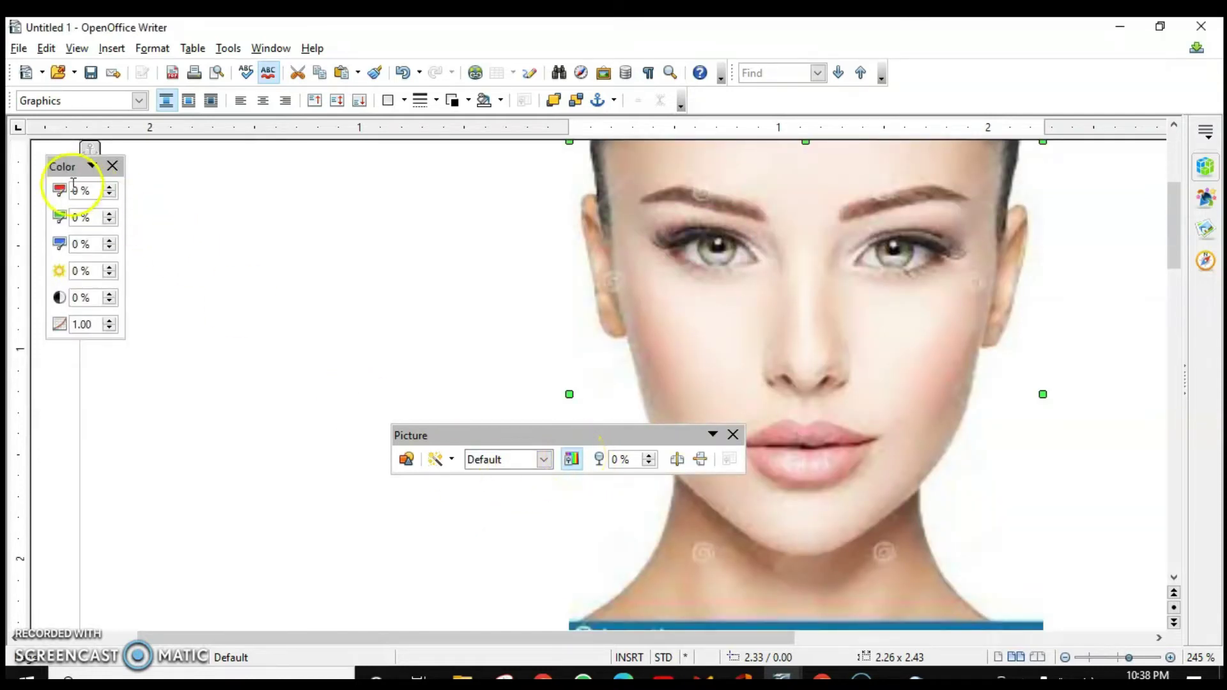
pyautogui.moveTo(86, 167); pyautogui.dragTo(266, 184)
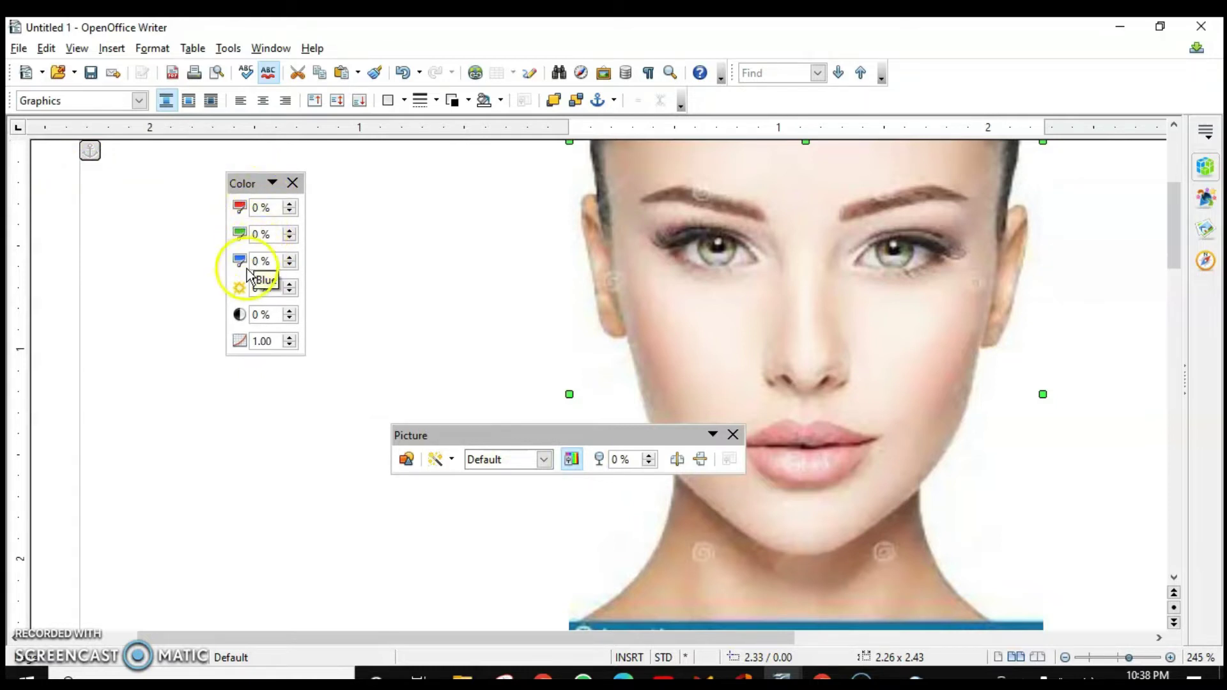
pyautogui.click(291, 205)
pyautogui.click(290, 205)
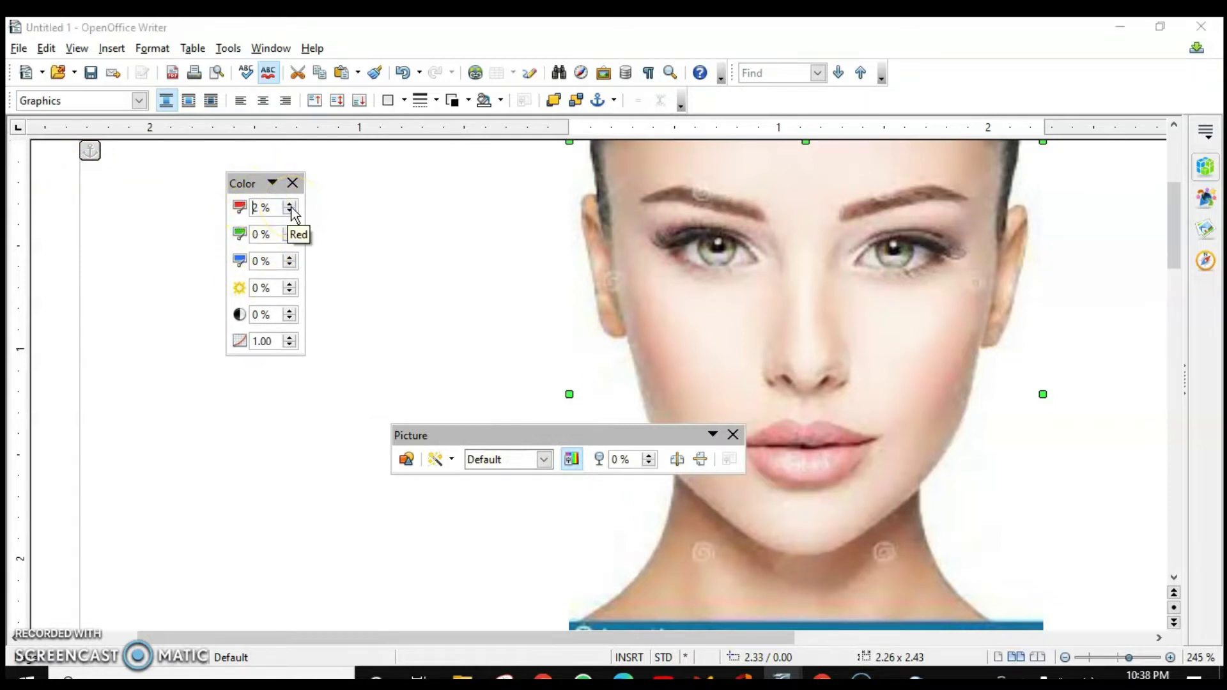
pyautogui.click(291, 205)
pyautogui.click(291, 205)
pyautogui.click(291, 205)
pyautogui.click(291, 205)
pyautogui.click(291, 205)
pyautogui.click(290, 205)
pyautogui.click(291, 205)
pyautogui.click(291, 205)
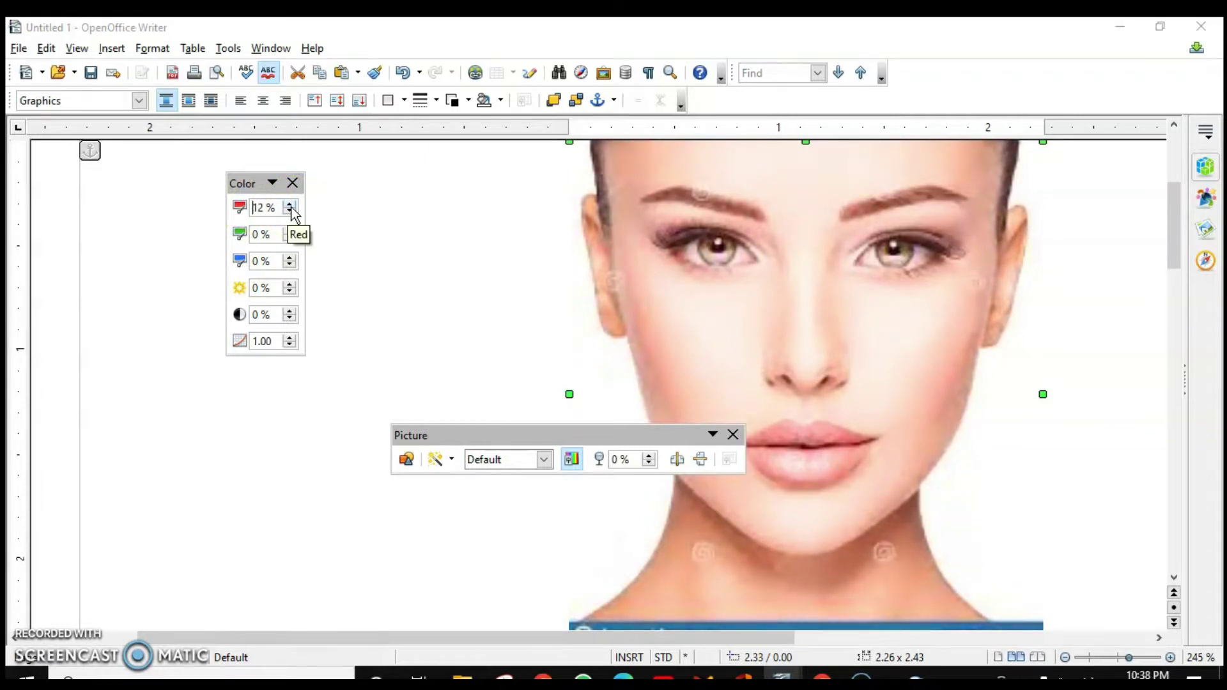
pyautogui.click(290, 214)
pyautogui.click(289, 211)
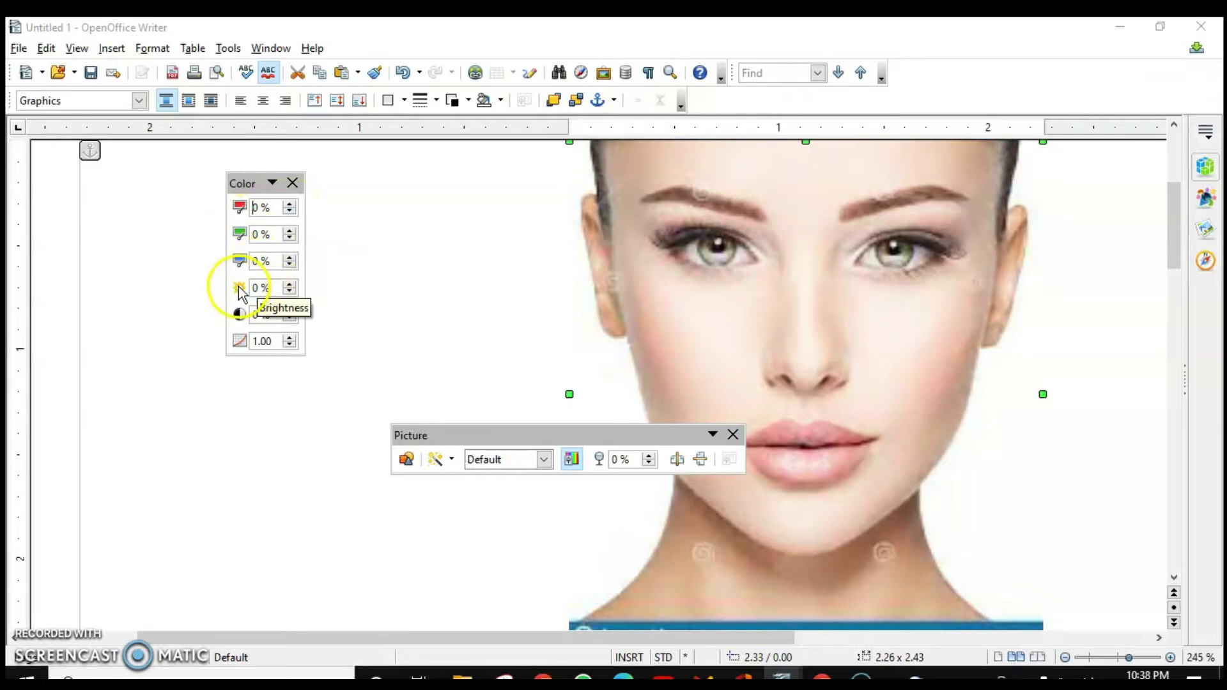
# Try the portrait's brightness at 10% and at -6%, reset it to 0%, and close the color adjustments
pyautogui.click(292, 289)
pyautogui.click(290, 287)
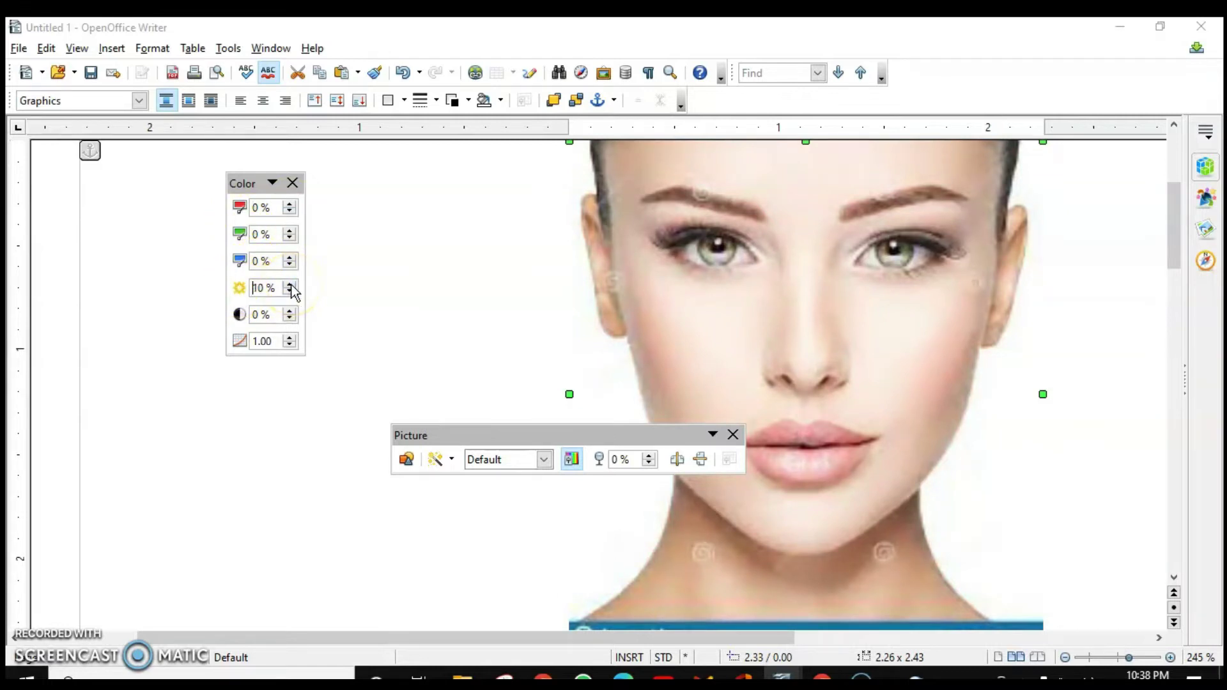
pyautogui.click(291, 285)
pyautogui.click(291, 294)
pyautogui.click(290, 294)
pyautogui.click(290, 293)
pyautogui.click(290, 293)
pyautogui.click(290, 294)
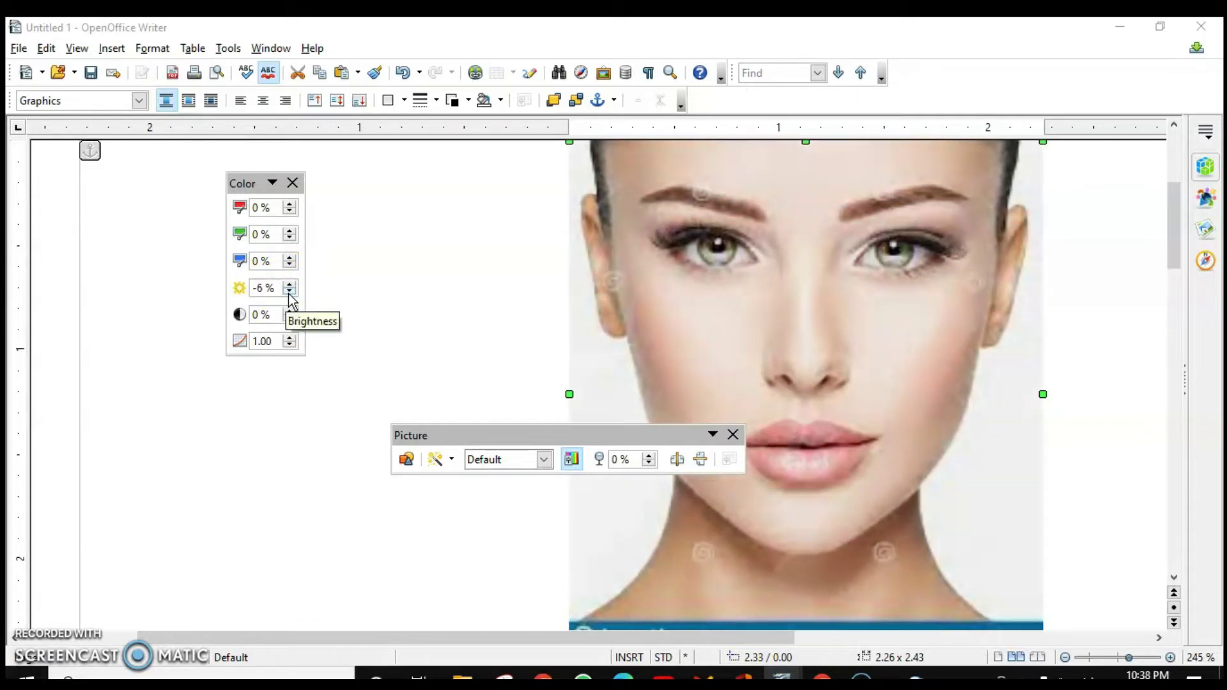
pyautogui.click(286, 284)
pyautogui.click(287, 285)
pyautogui.click(287, 284)
pyautogui.click(286, 284)
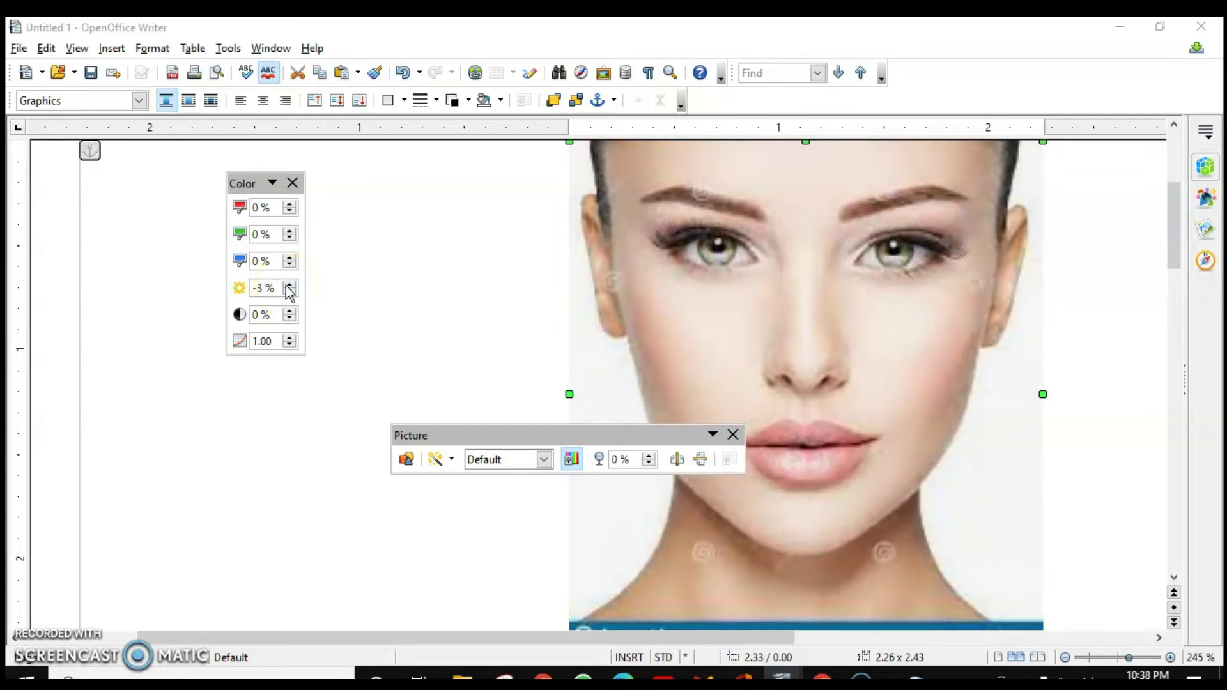
pyautogui.click(286, 285)
pyautogui.click(287, 285)
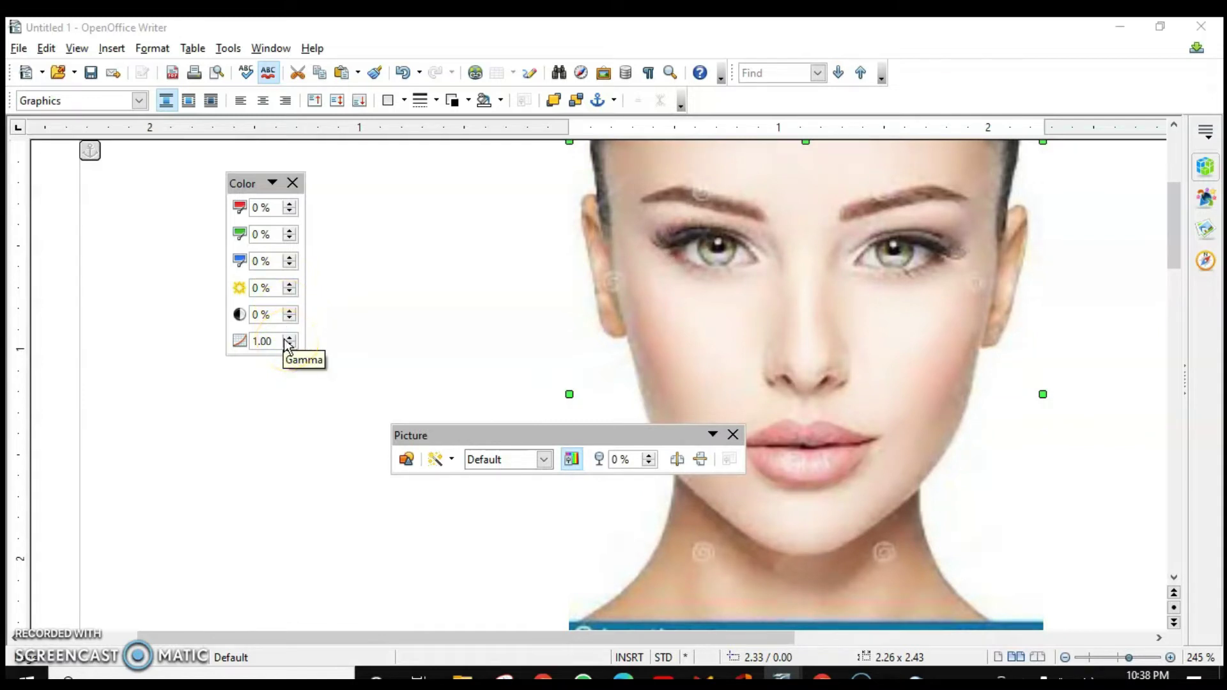
pyautogui.click(294, 186)
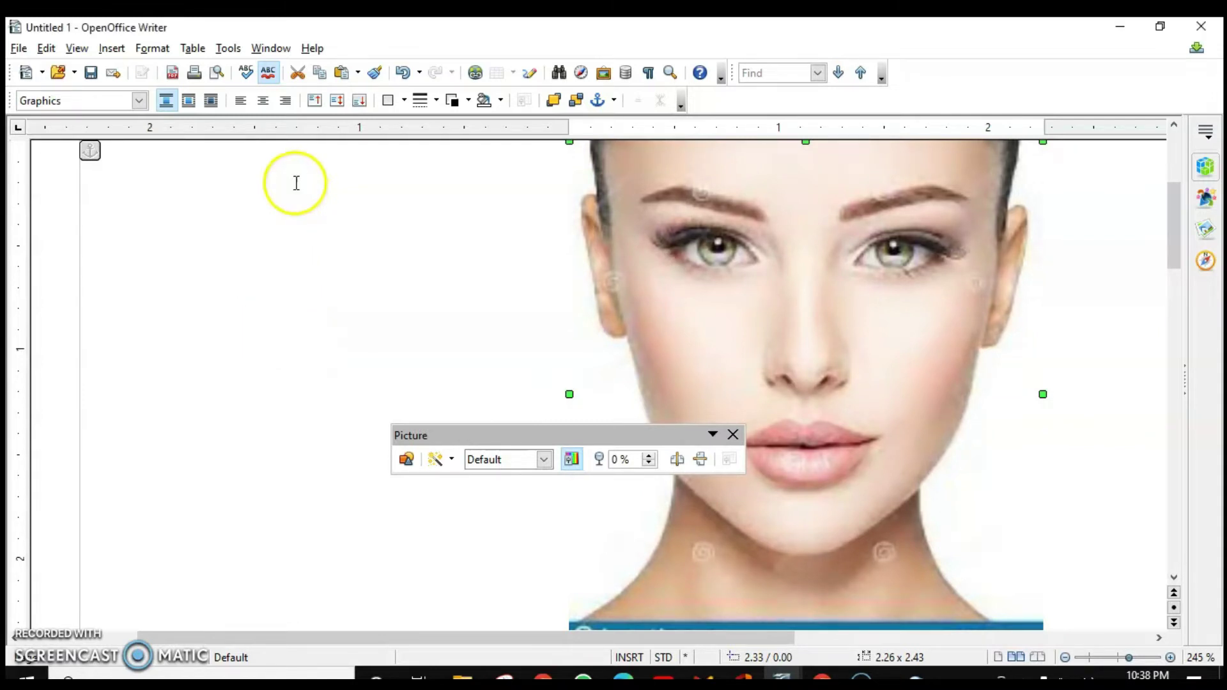
# Set the portrait picture's transparency to 57%, and reset it to 0%
pyautogui.moveTo(619, 435); pyautogui.dragTo(393, 382)
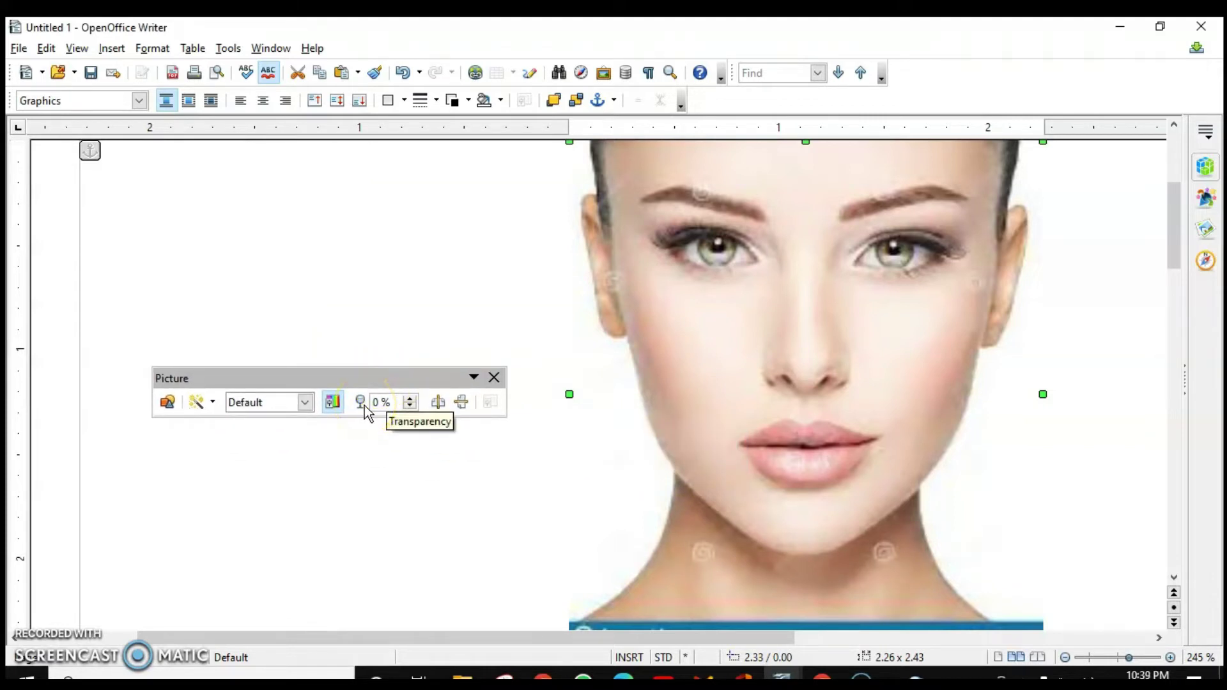
pyautogui.write('57')
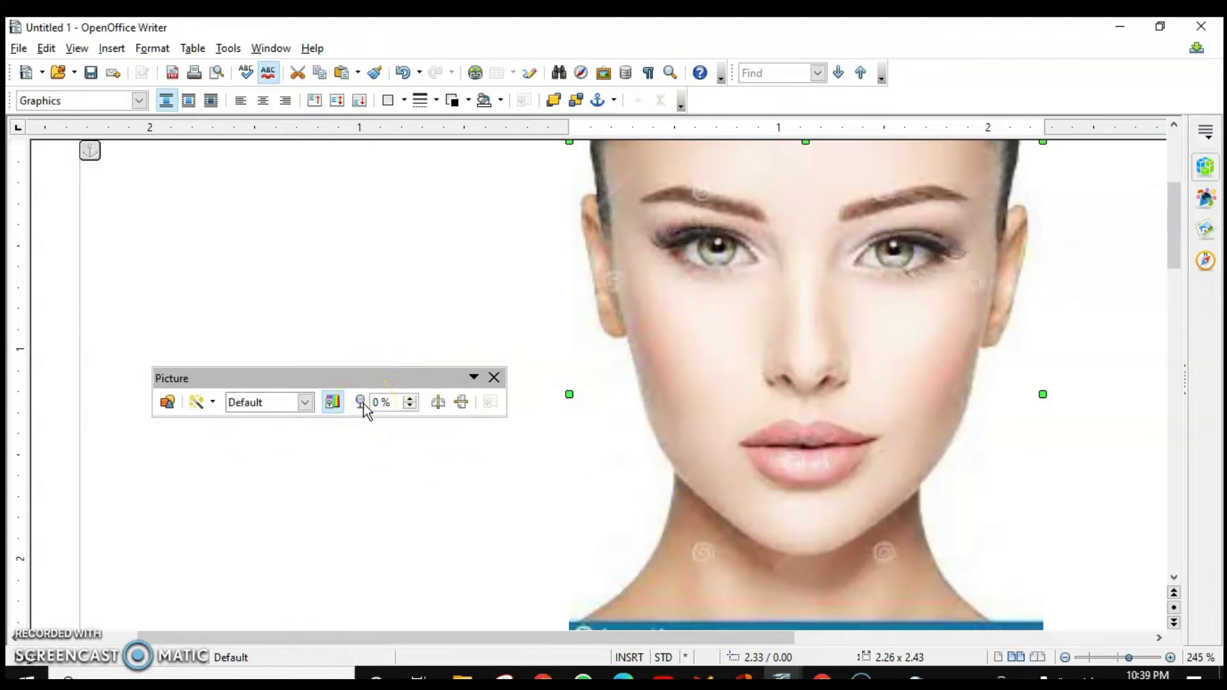
pyautogui.press('Return')
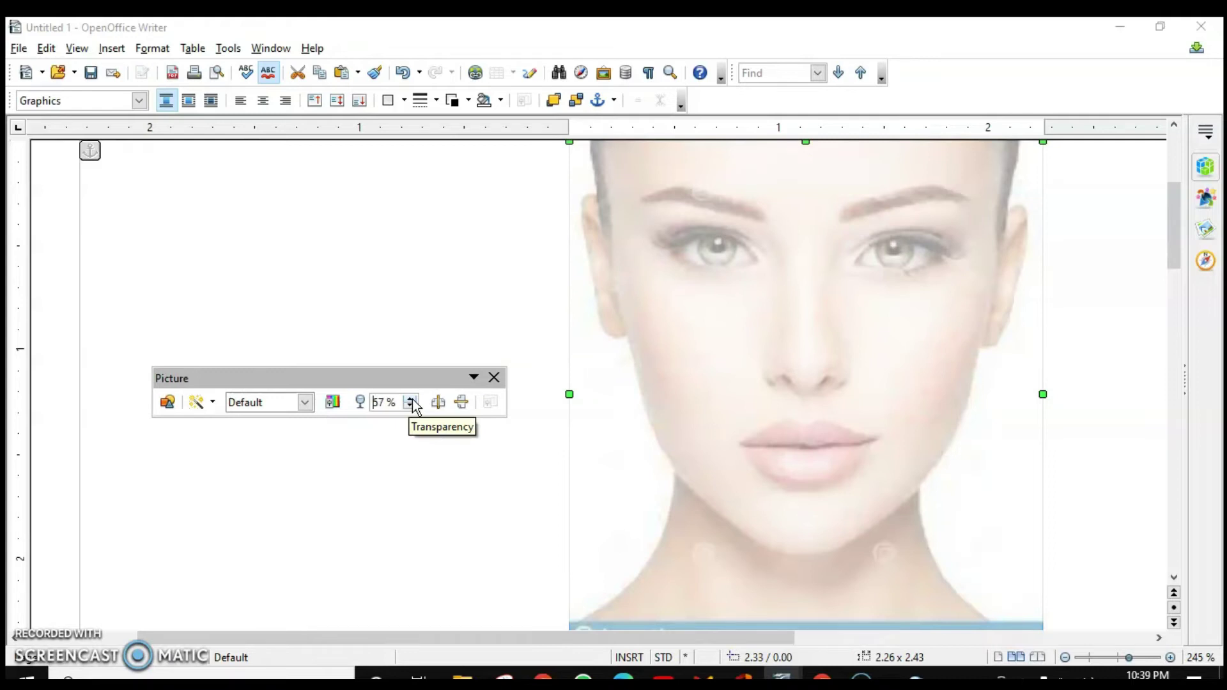
pyautogui.write('0')
pyautogui.press('Return')
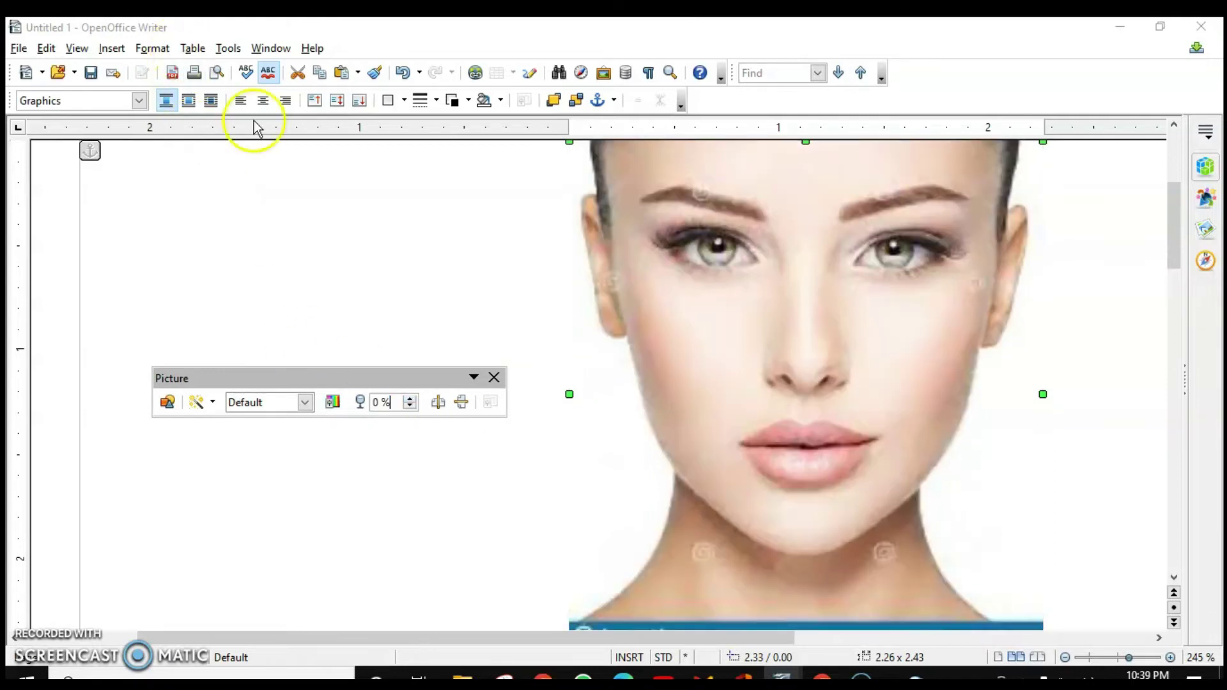
# Flip the portrait picture horizontally, and try a vertical flip as well, undoing only the vertical one
pyautogui.click(435, 403)
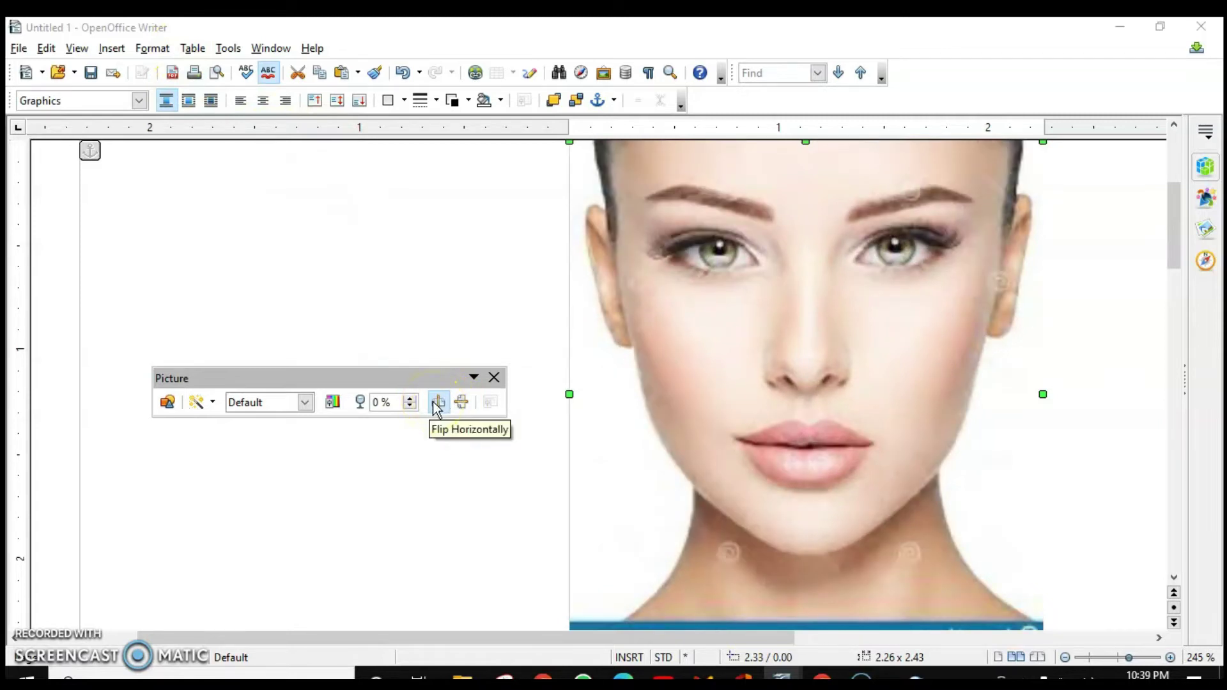
pyautogui.click(460, 402)
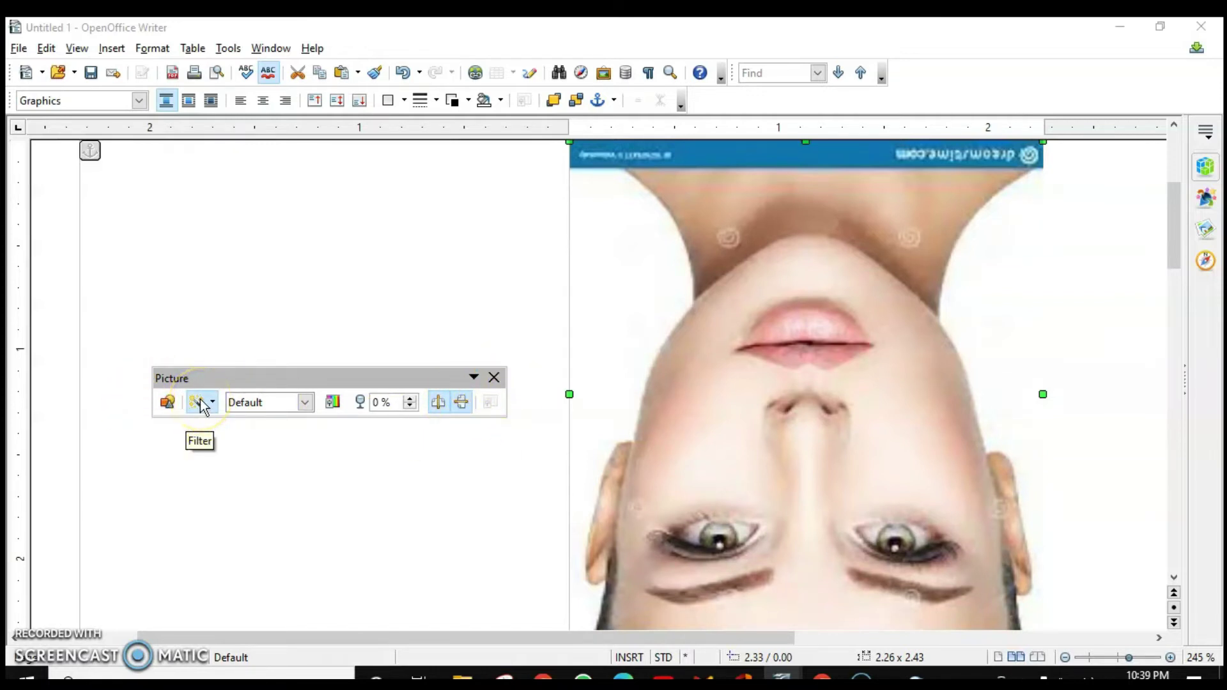
pyautogui.hotkey('ctrl', 'z')
# Enlarge the portrait picture from its corner to about 4.55 × 4.21, and undo the resize
pyautogui.moveTo(1128, 657)
pyautogui.mouseDown()
pyautogui.moveTo(1096, 653)
pyautogui.moveTo(1130, 653)
pyautogui.moveTo(1119, 661)
pyautogui.mouseUp()
pyautogui.scroll(2, 616, 233)
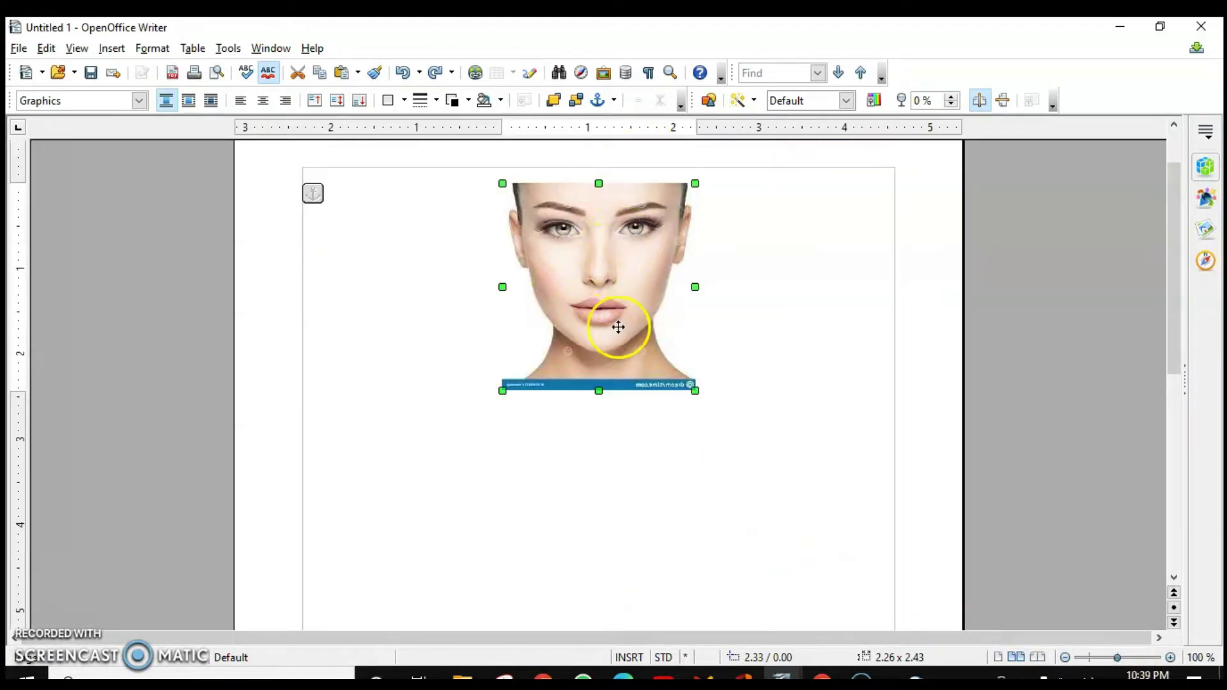
pyautogui.moveTo(695, 390); pyautogui.dragTo(890, 542)
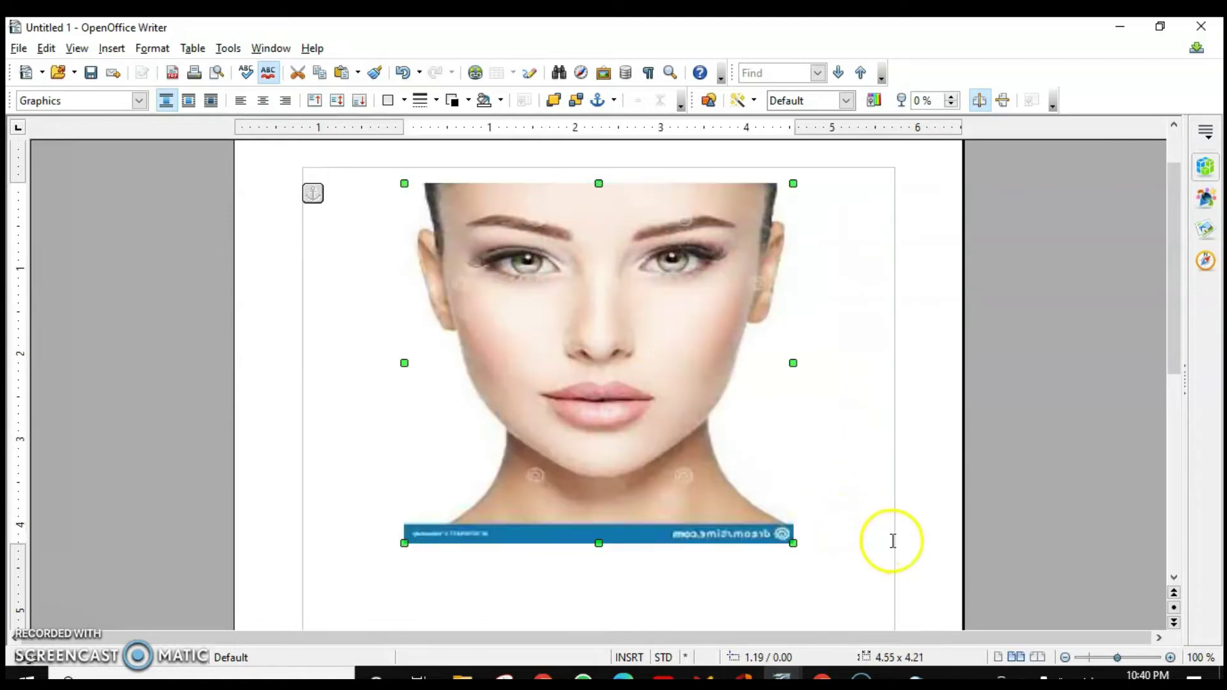
pyautogui.hotkey('ctrl', 'z')
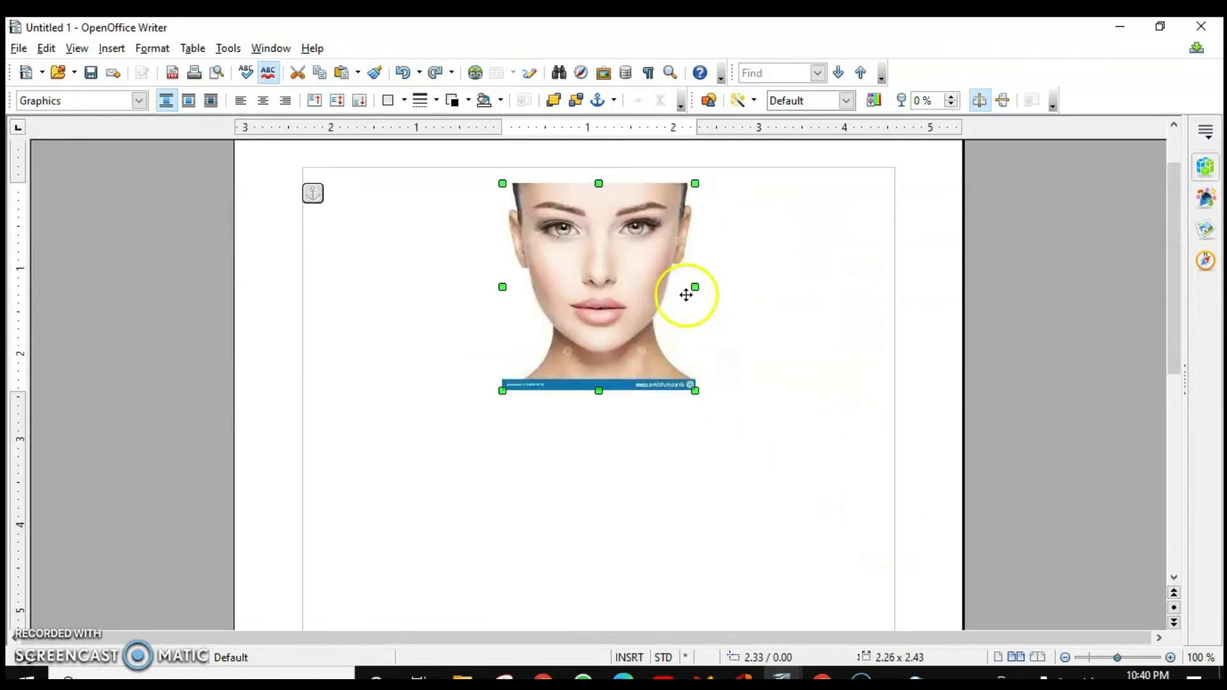
# Stretch the portrait picture sideways to a width of about 3.96, keeping its height
pyautogui.moveTo(697, 287); pyautogui.dragTo(842, 300)
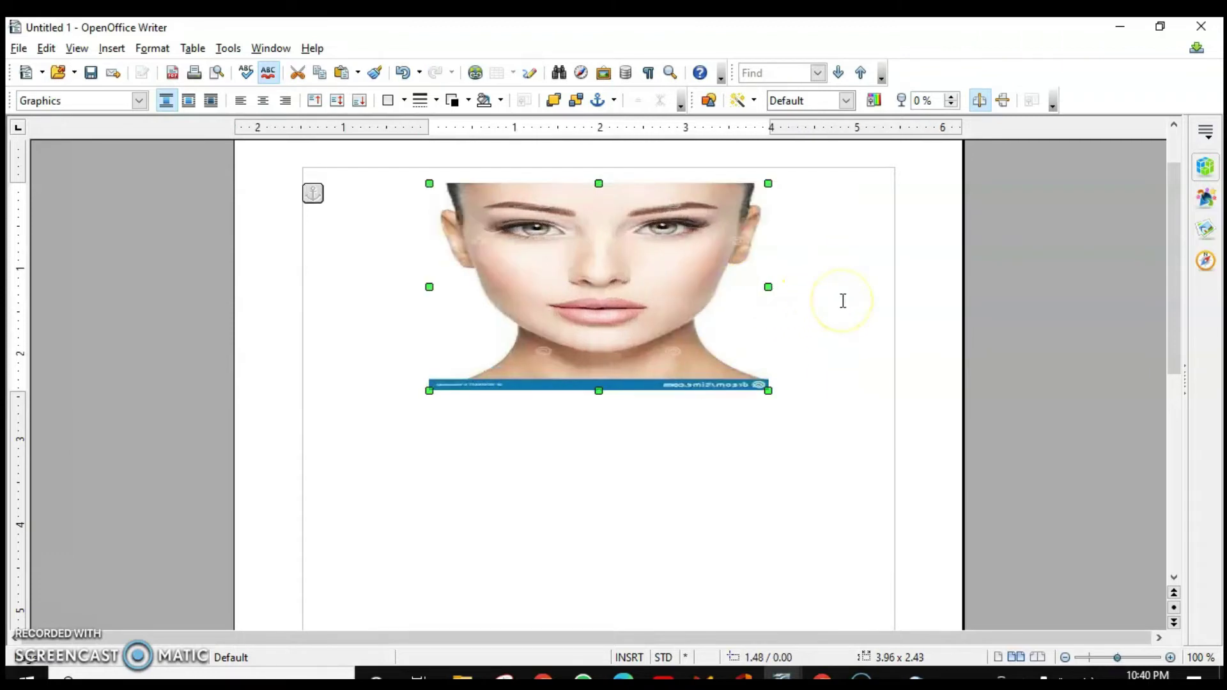
# Undo the sideways stretch, and try stretching the portrait picture downward to a height of about 3.26, undoing that as well
pyautogui.hotkey('ctrl', 'z')
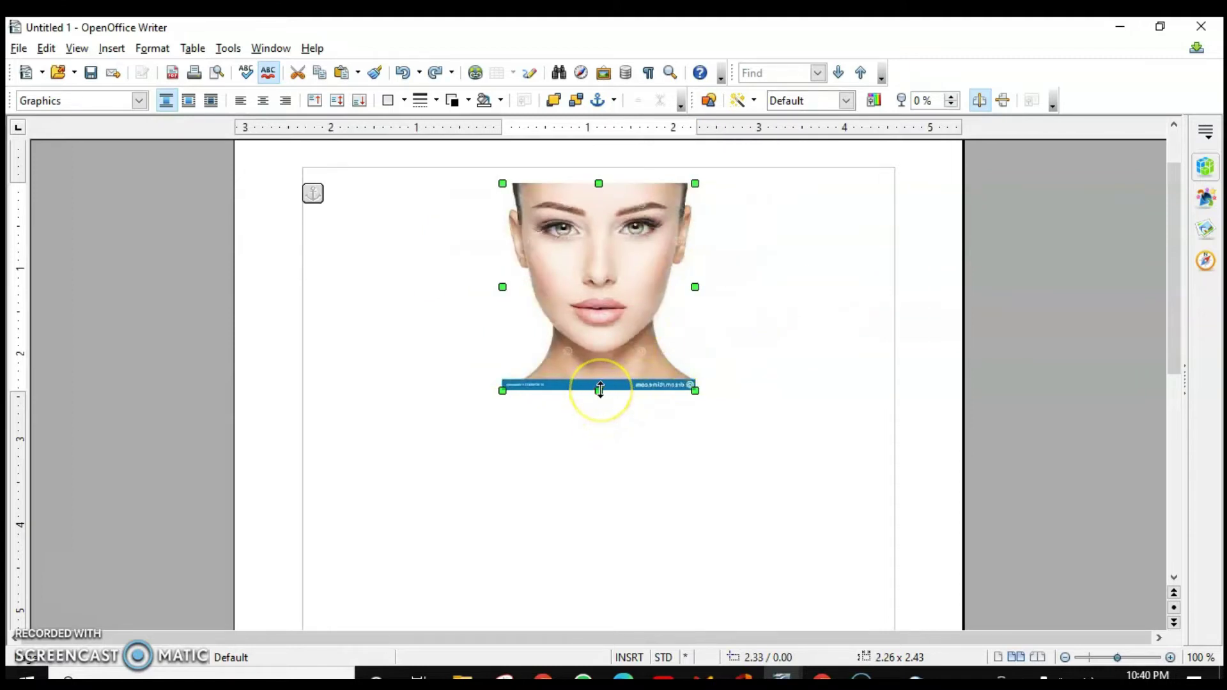
pyautogui.moveTo(599, 389); pyautogui.dragTo(609, 461)
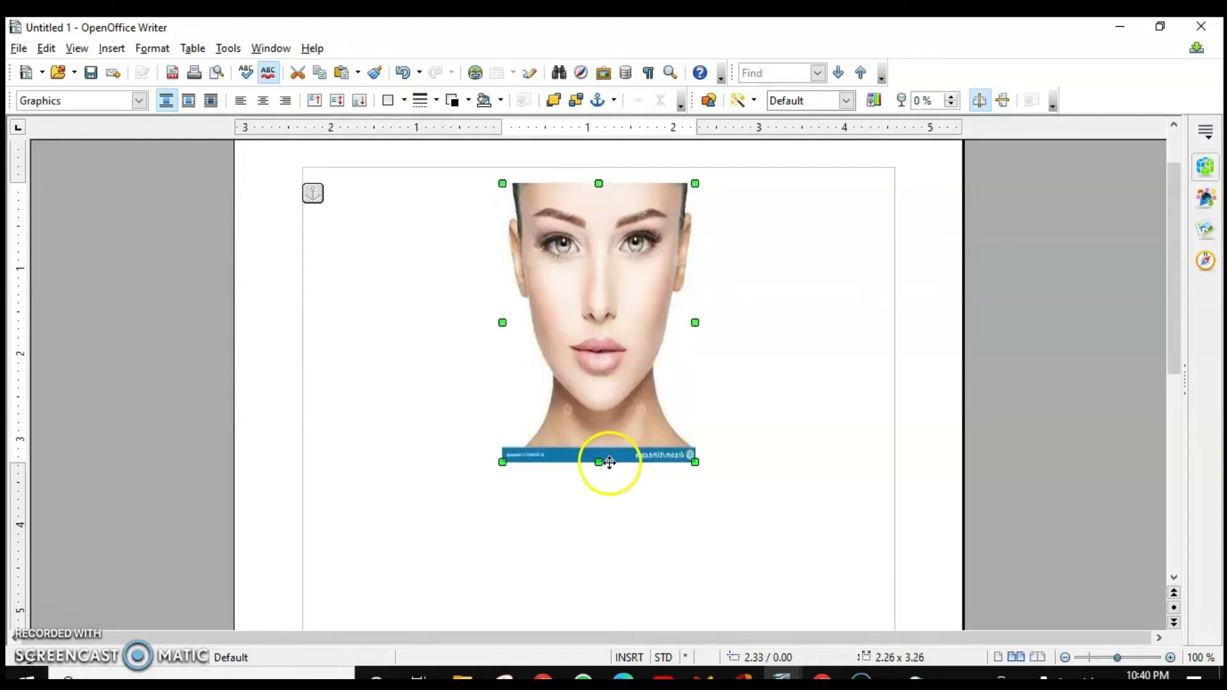
pyautogui.hotkey('ctrl', 'z')
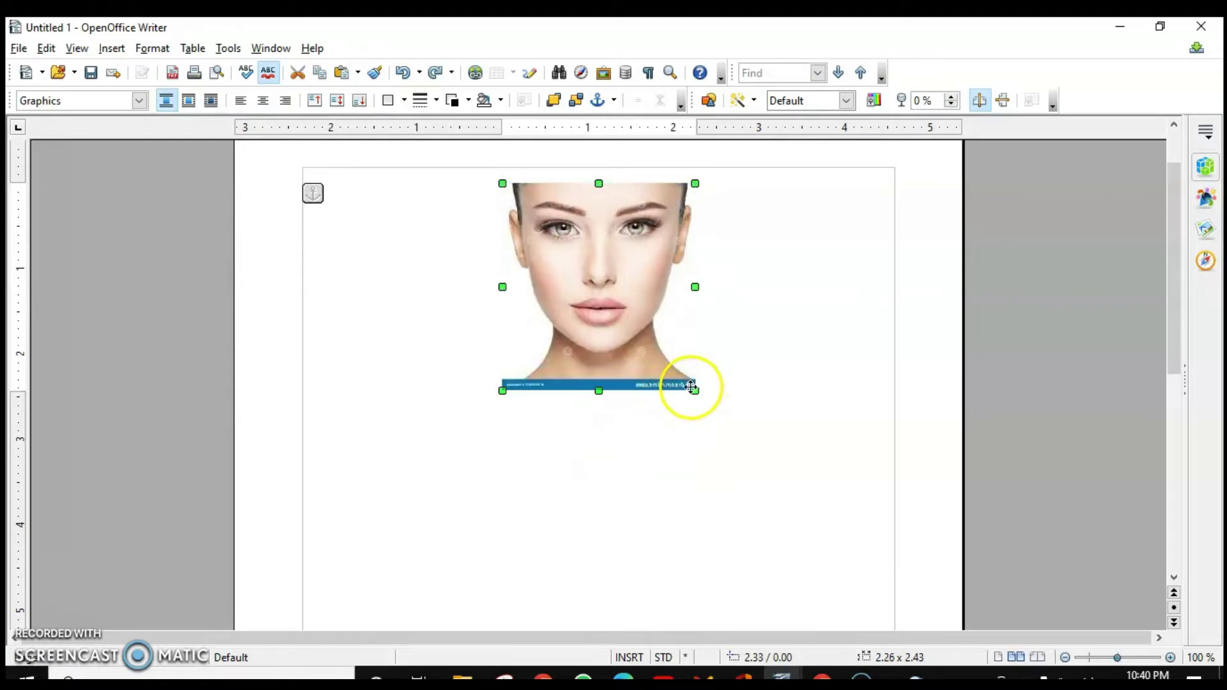
pyautogui.moveTo(695, 391); pyautogui.dragTo(780, 473)
pyautogui.press('Escape')
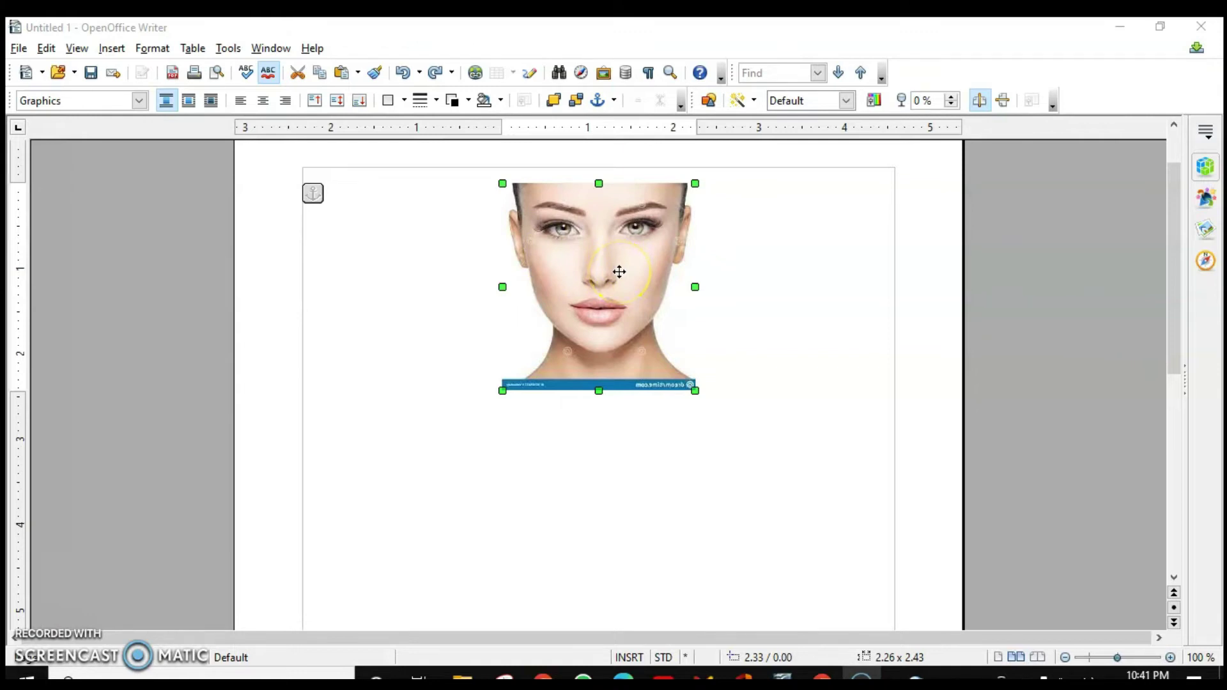
# View the Crop settings in the portrait picture's properties, and close them without making changes
pyautogui.doubleClick(620, 271)
pyautogui.moveTo(943, 190); pyautogui.dragTo(814, 209)
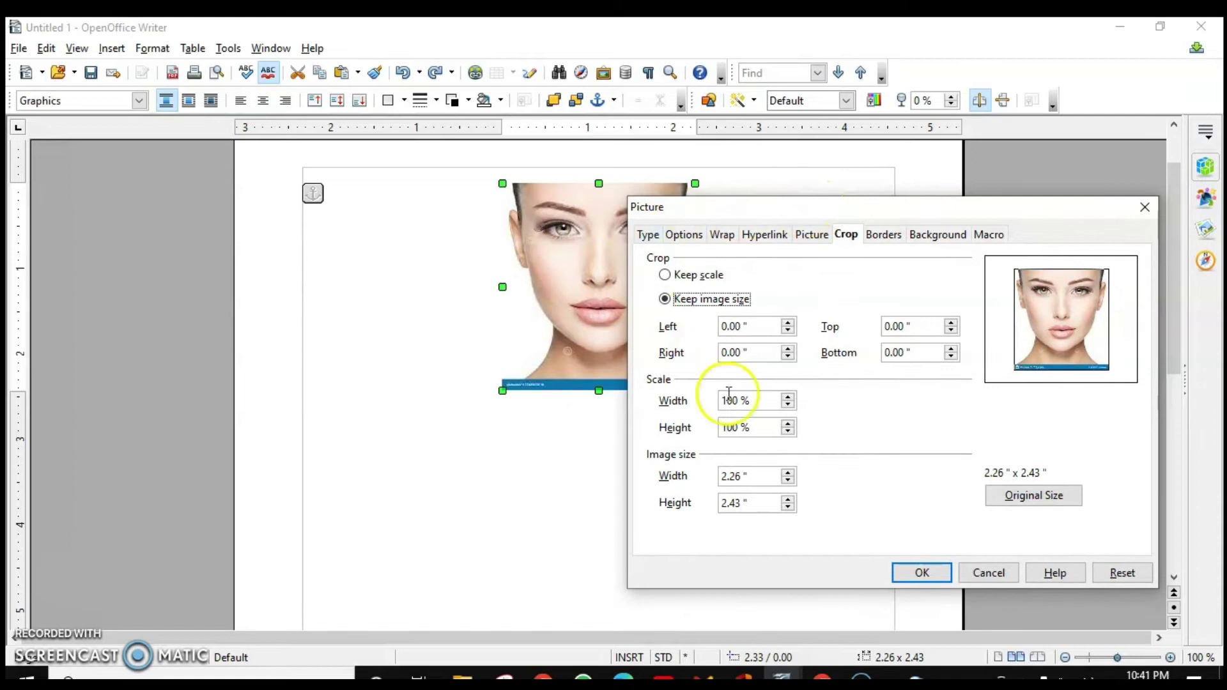
pyautogui.click(1144, 206)
pyautogui.rightClick(624, 234)
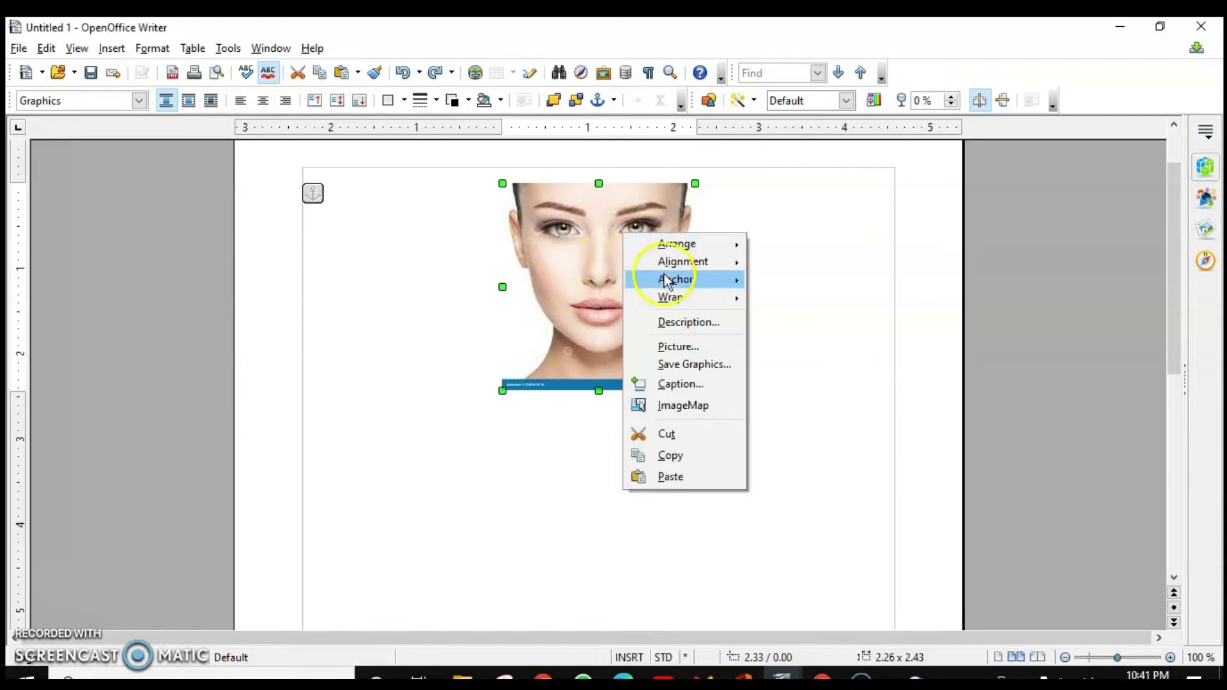
pyautogui.click(673, 347)
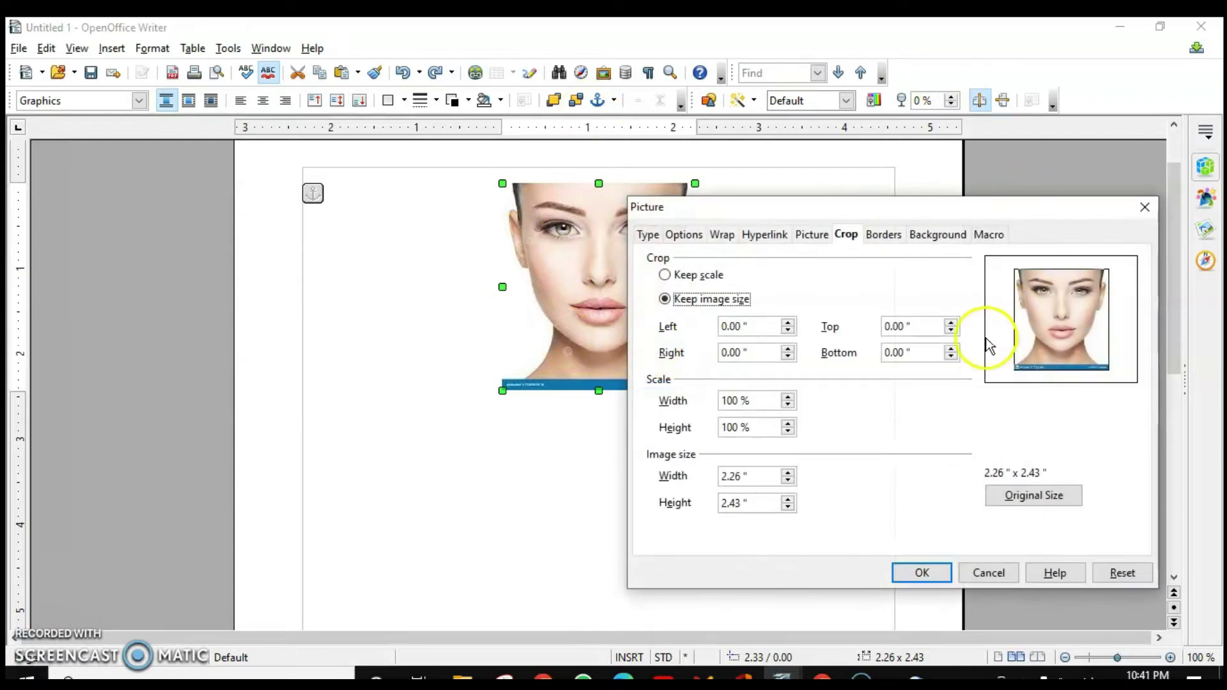
pyautogui.click(1141, 211)
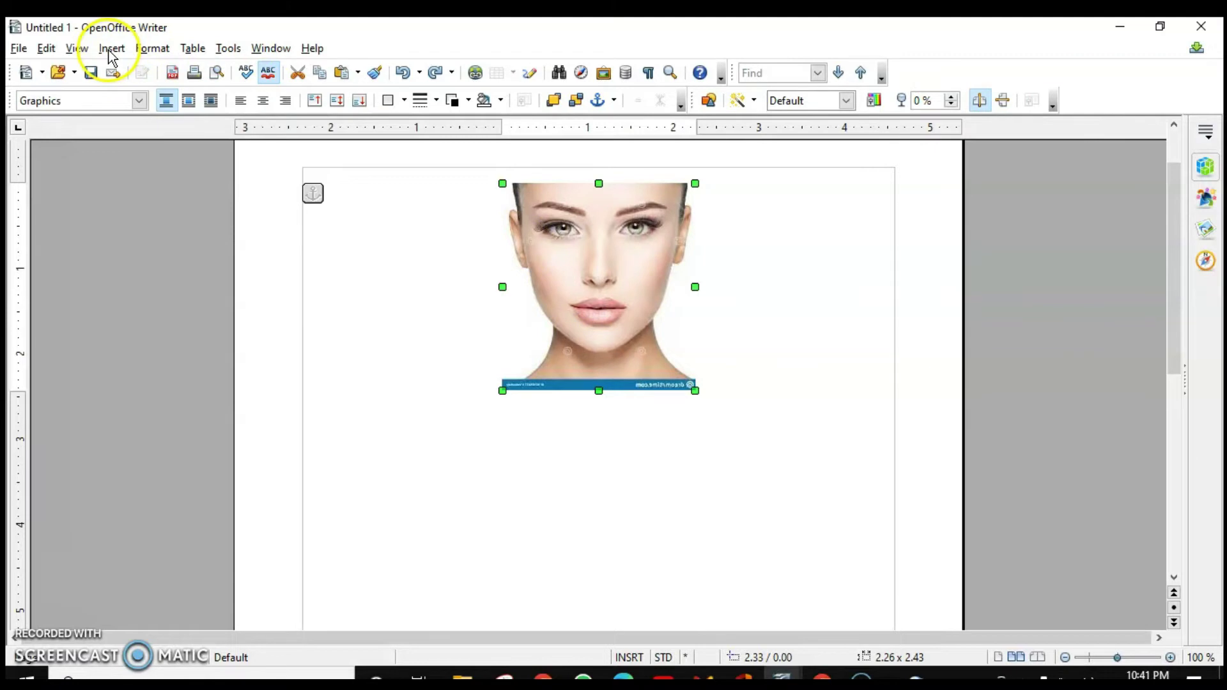
# Crop the portrait picture from its bottom edge with Keep scale to a height of 2.07, and undo the crop
pyautogui.click(154, 51)
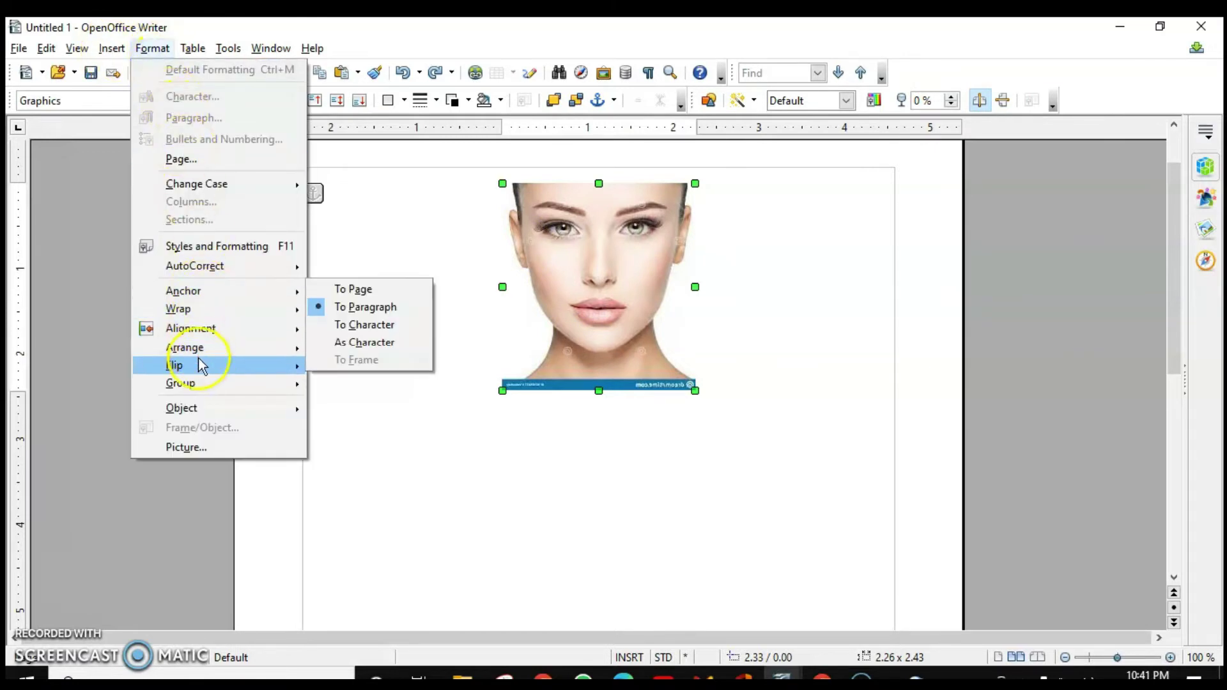
pyautogui.moveTo(197, 414)
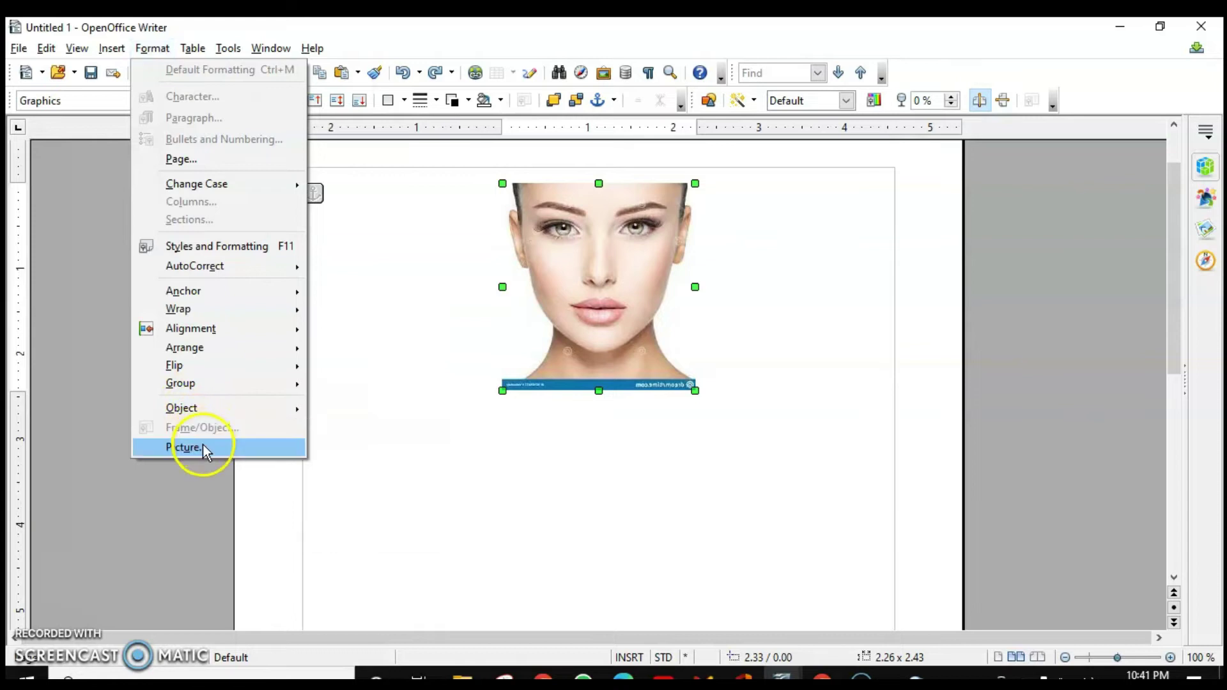
pyautogui.click(202, 445)
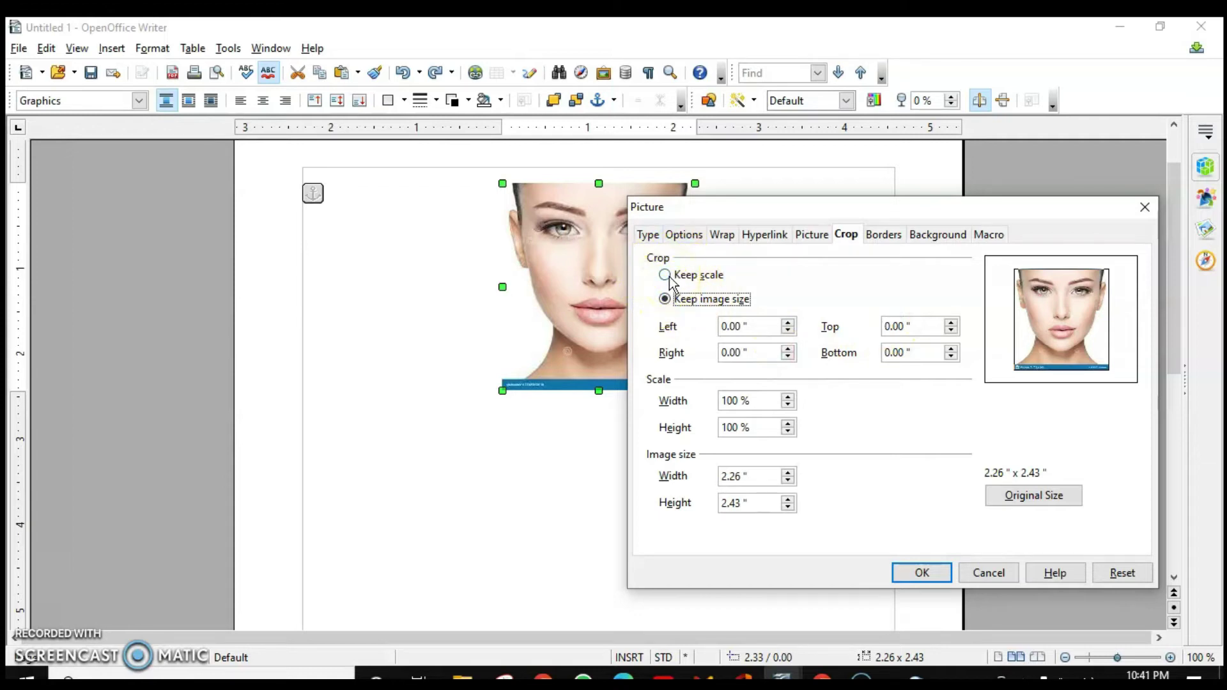
pyautogui.click(674, 303)
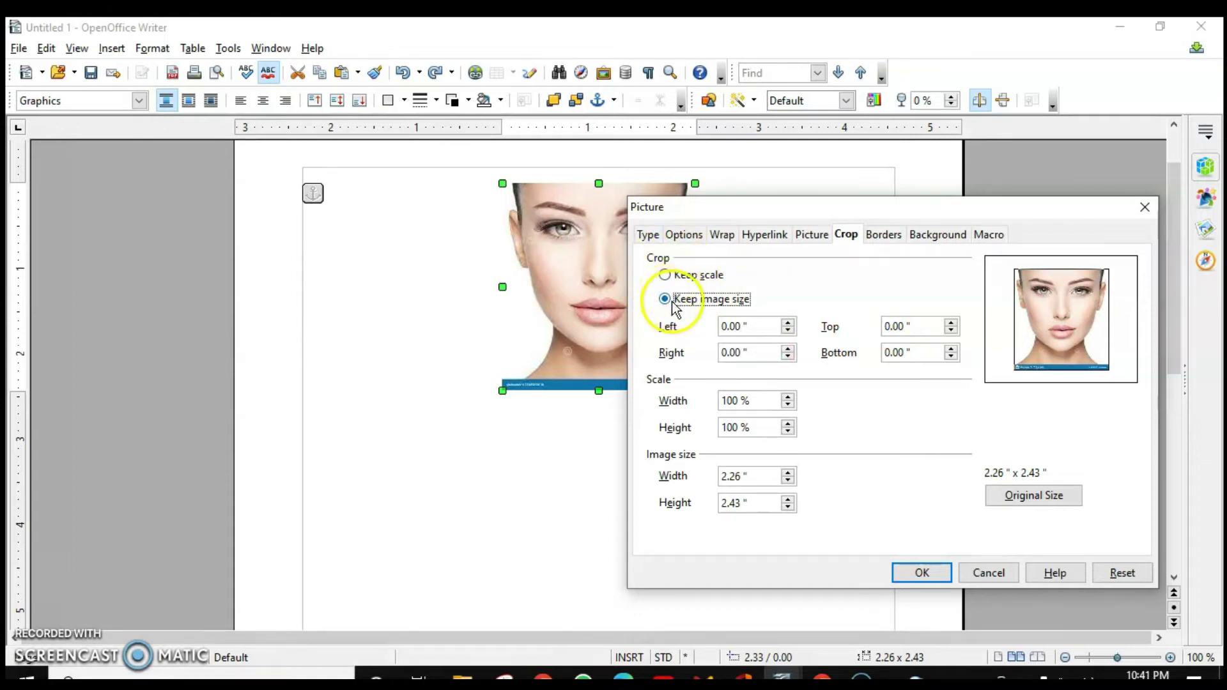
pyautogui.click(665, 275)
pyautogui.click(951, 356)
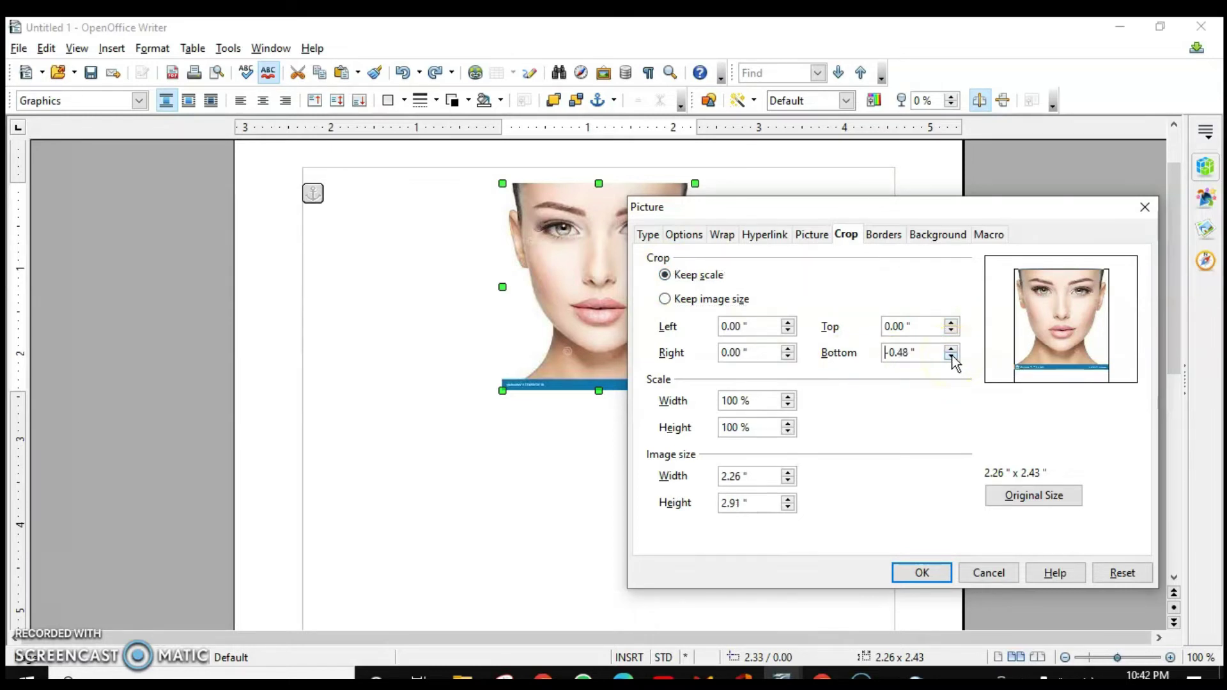
pyautogui.click(951, 350)
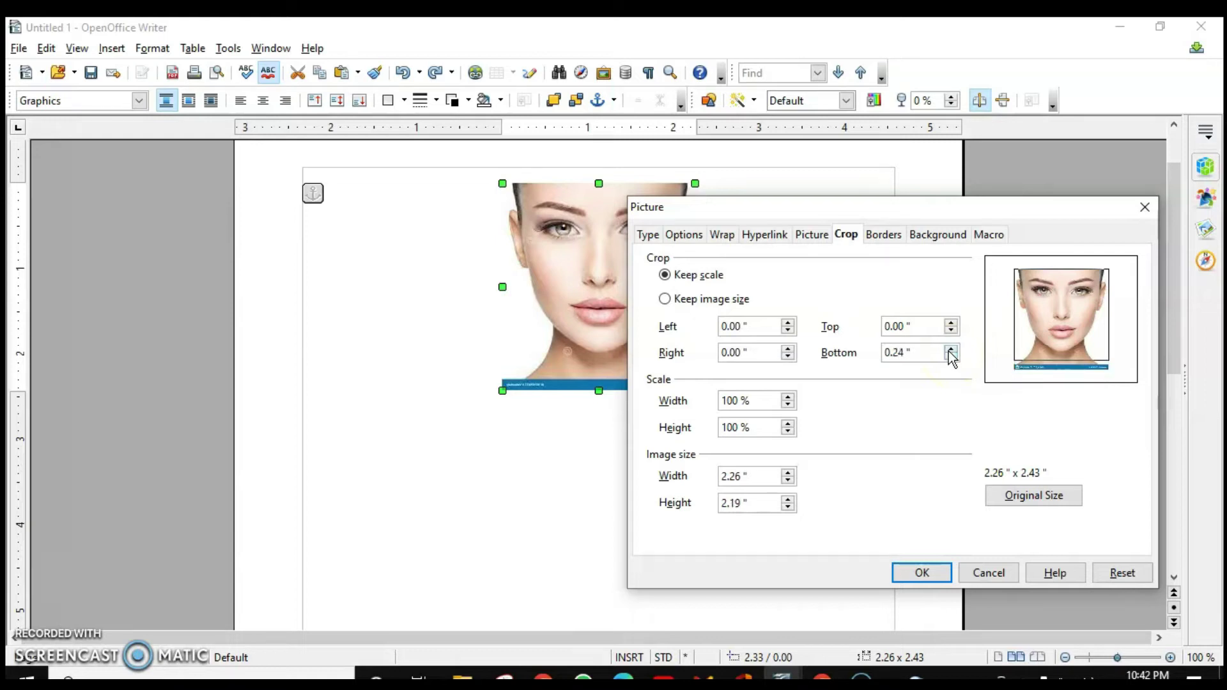
pyautogui.click(952, 358)
pyautogui.click(926, 571)
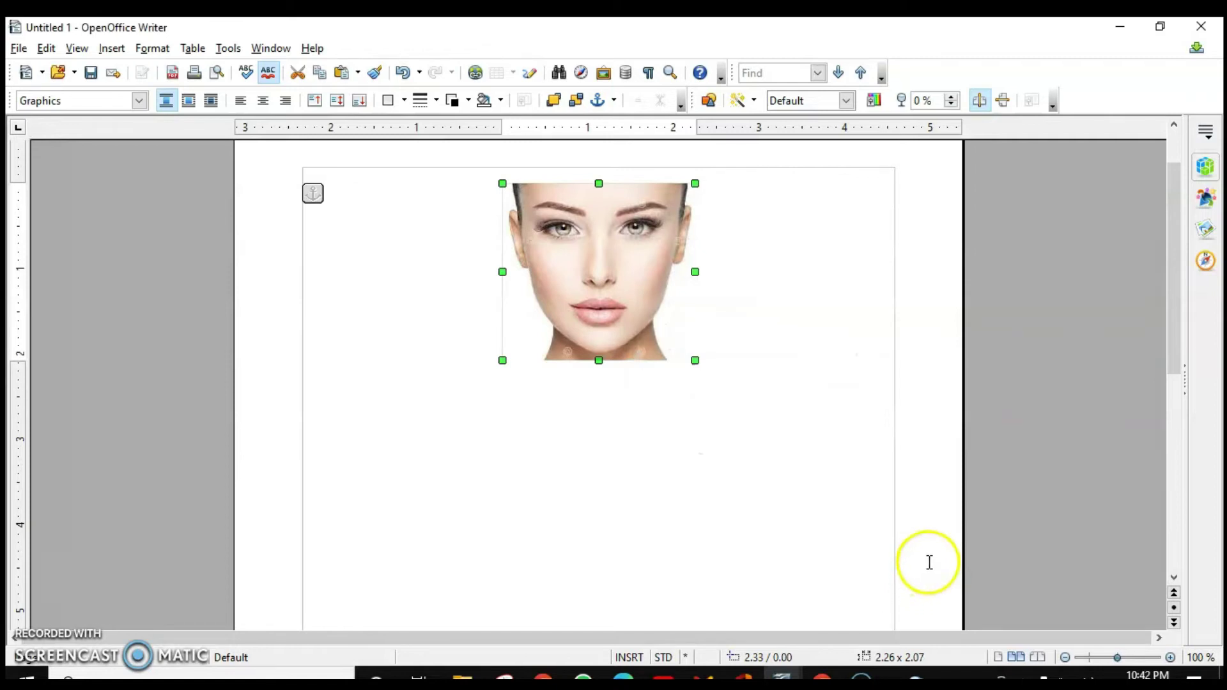
pyautogui.hotkey('ctrl', 'z')
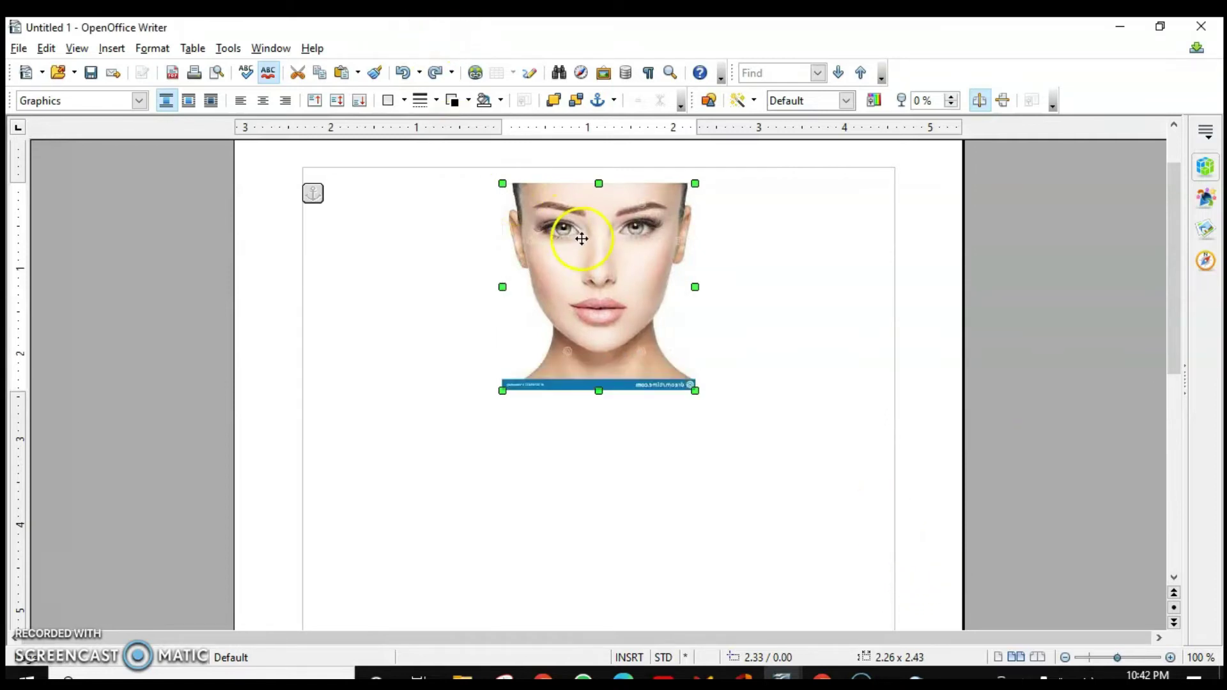
# Crop 0.48" off the bottom of the portrait picture with Keep image size selected
pyautogui.doubleClick(582, 239)
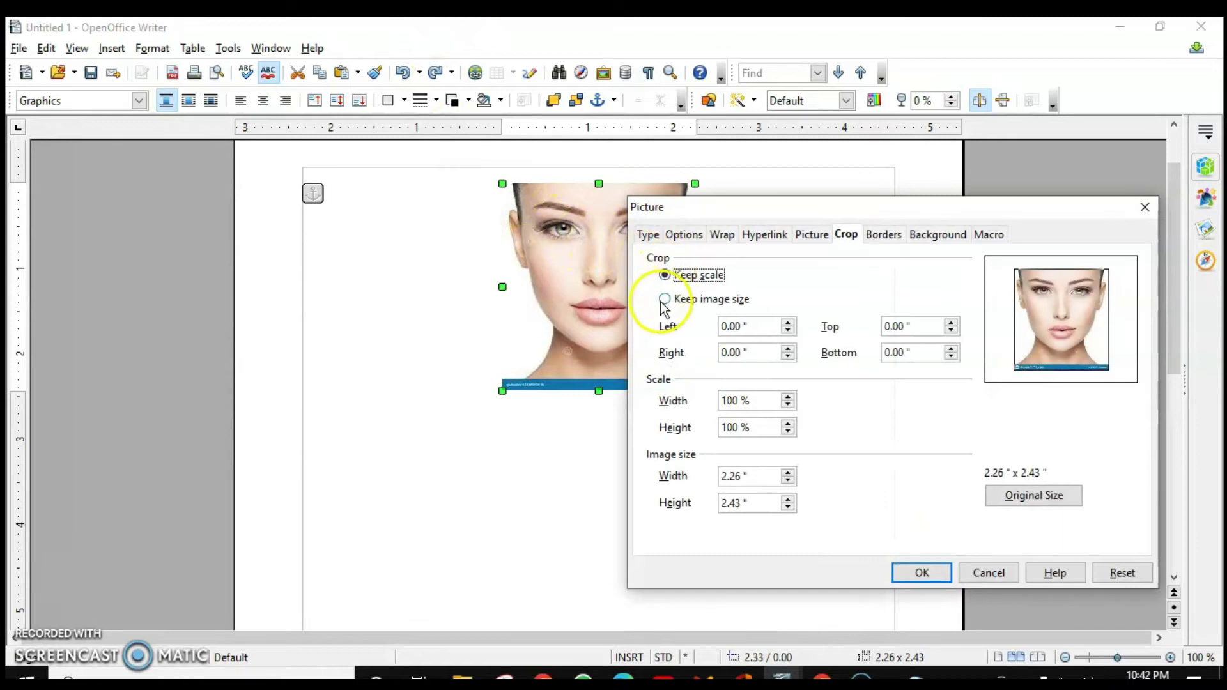
pyautogui.click(665, 300)
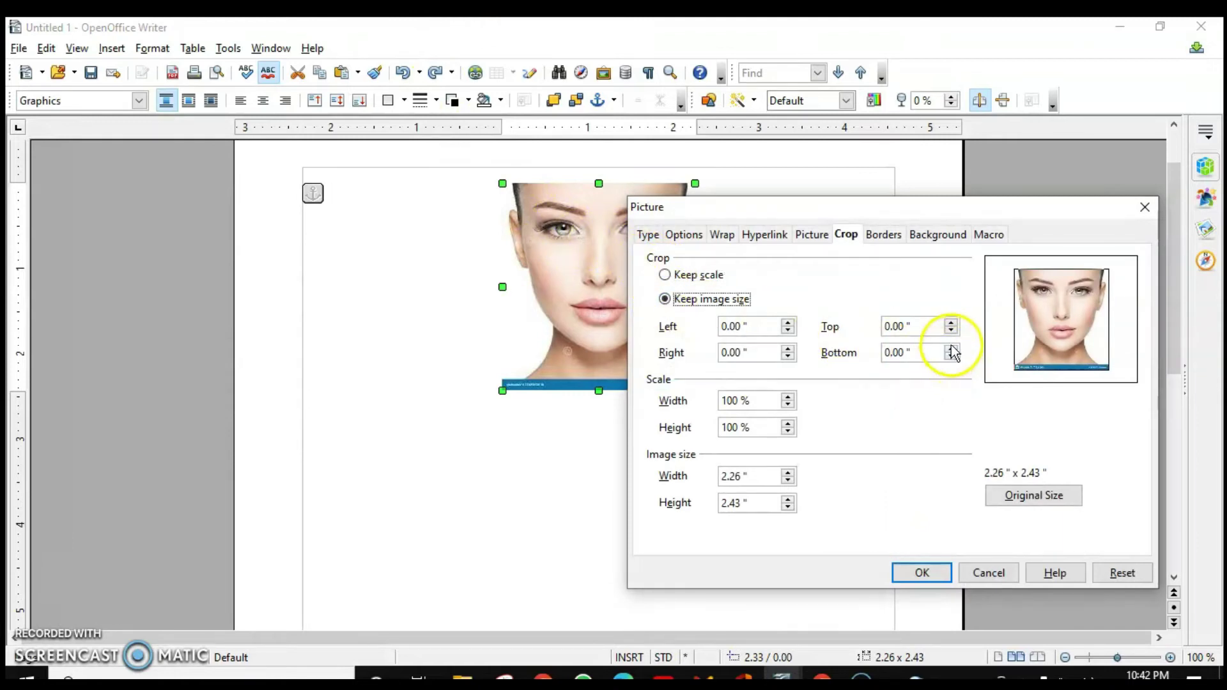
pyautogui.moveTo(953, 351); pyautogui.dragTo(954, 356)
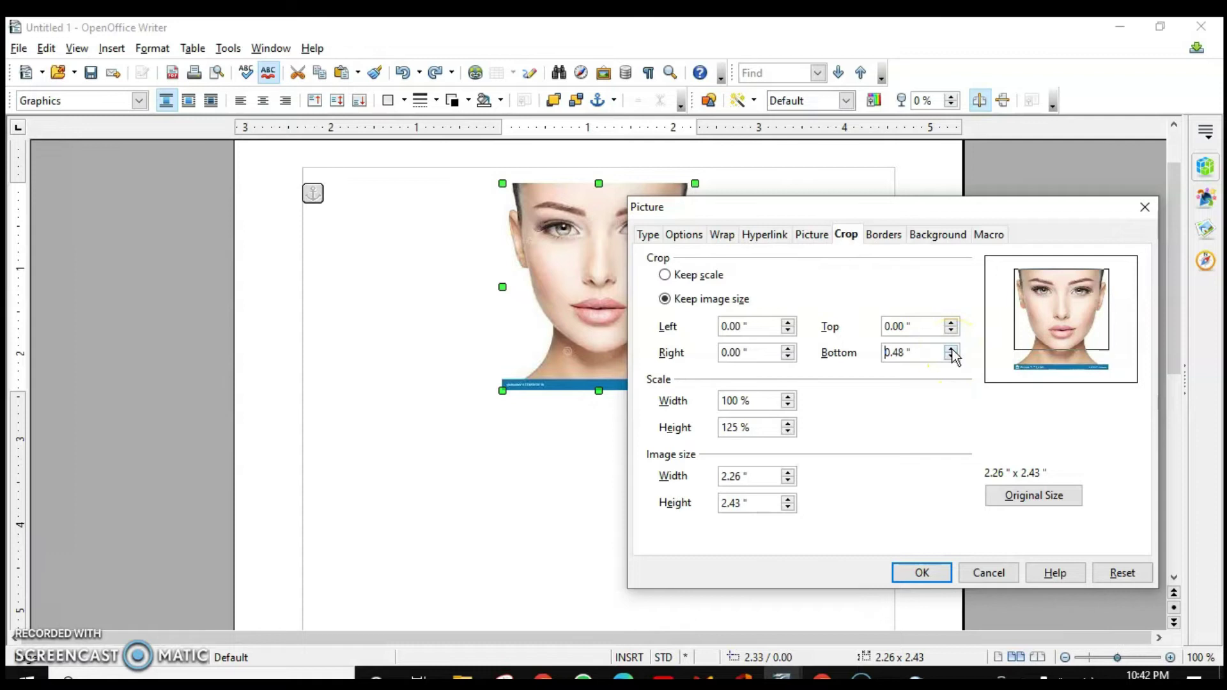
pyautogui.click(924, 576)
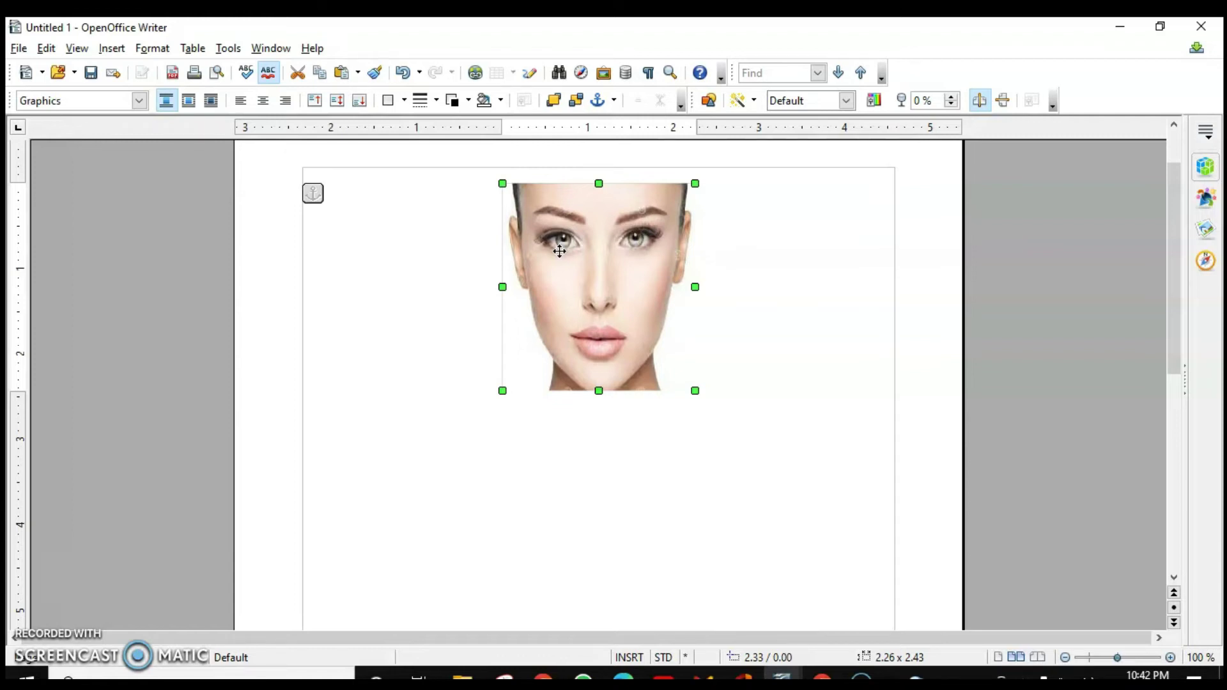
# Give the portrait picture a cyan 1.10 pt border on all four sides, and undo it
pyautogui.doubleClick(600, 279)
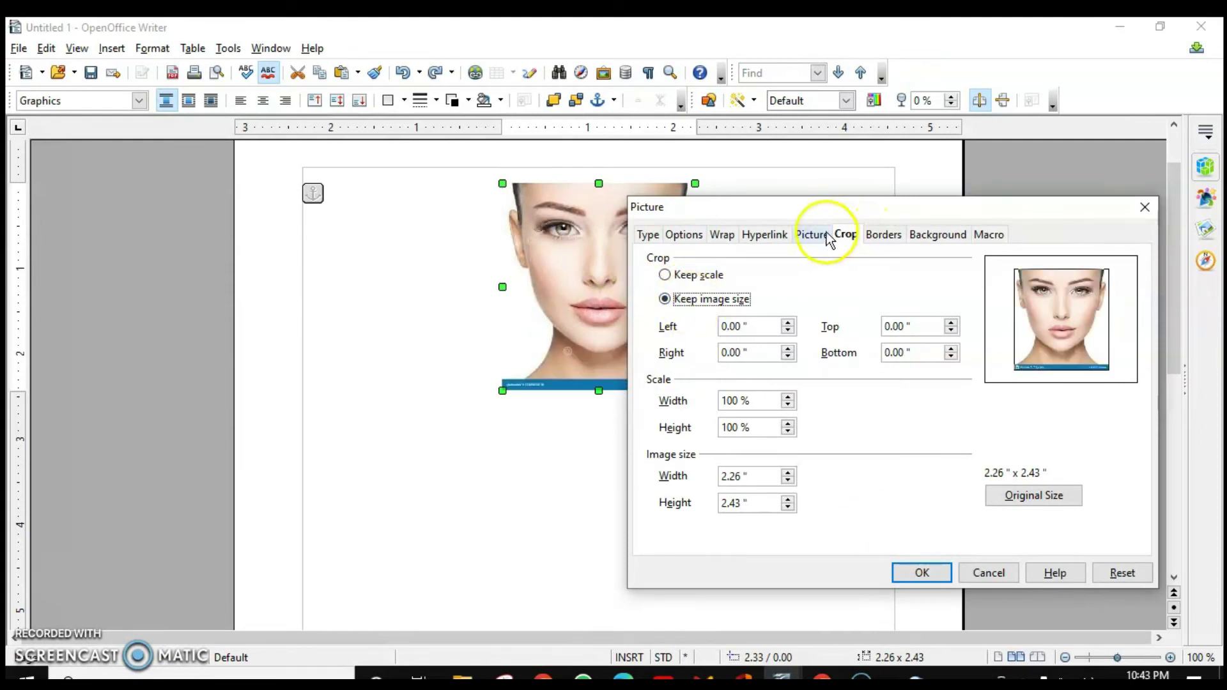
pyautogui.click(877, 235)
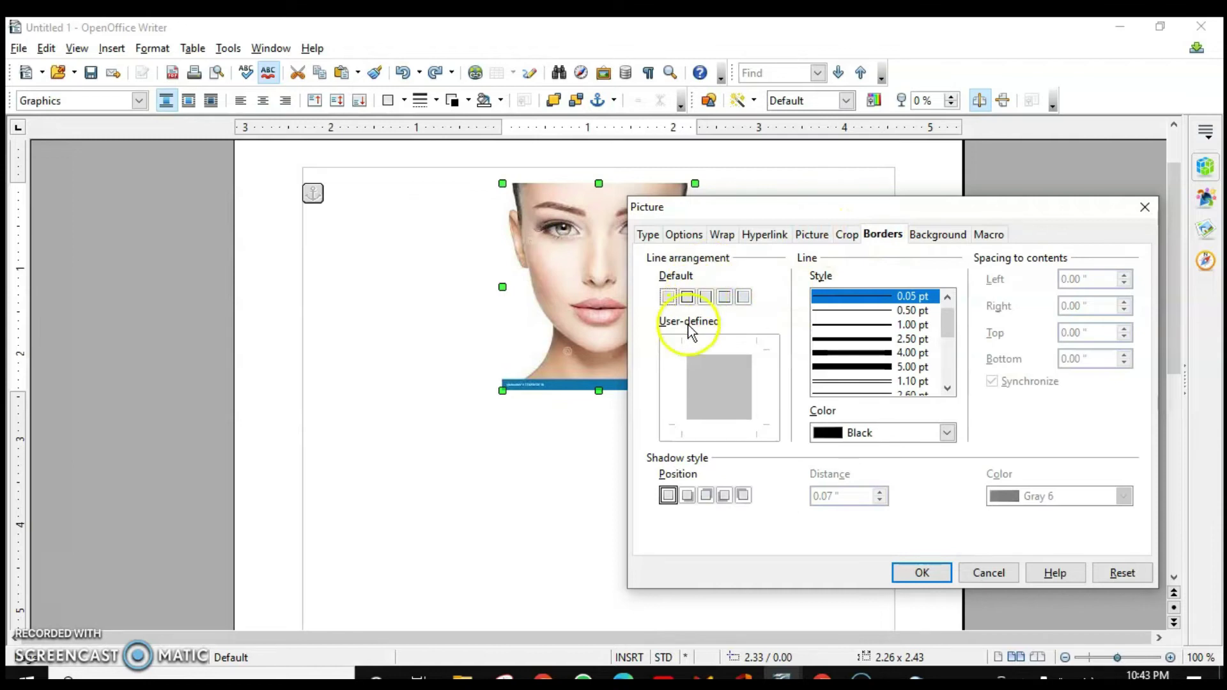
pyautogui.click(688, 296)
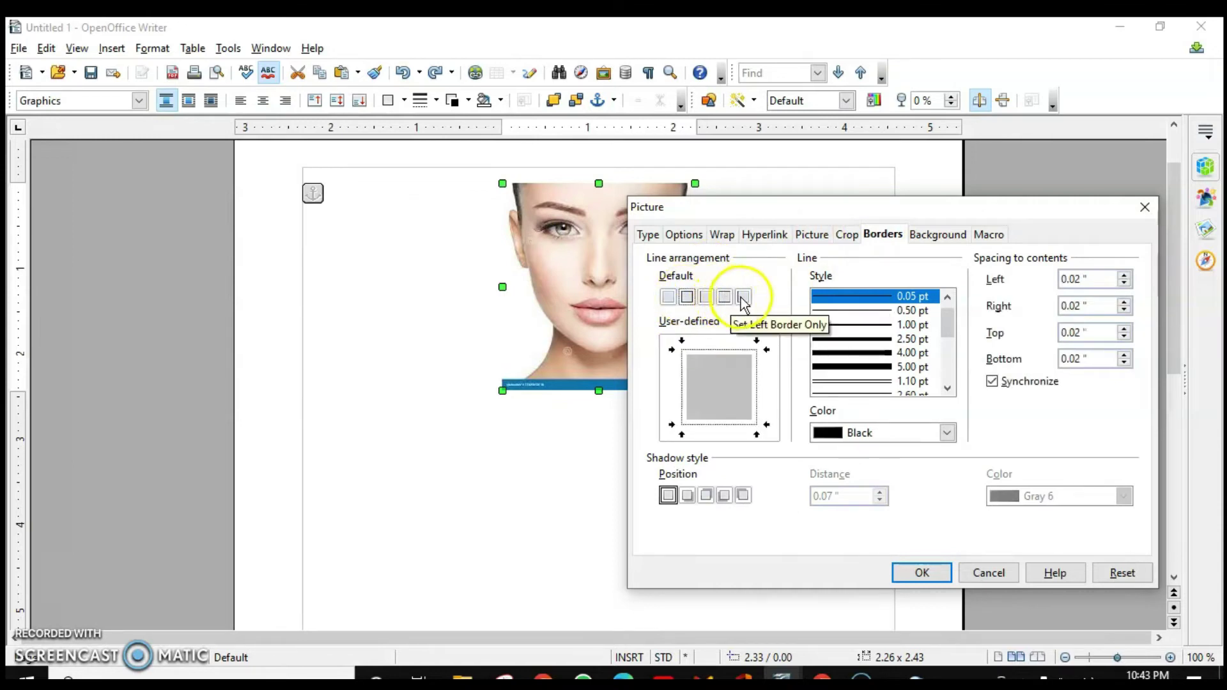
pyautogui.click(852, 383)
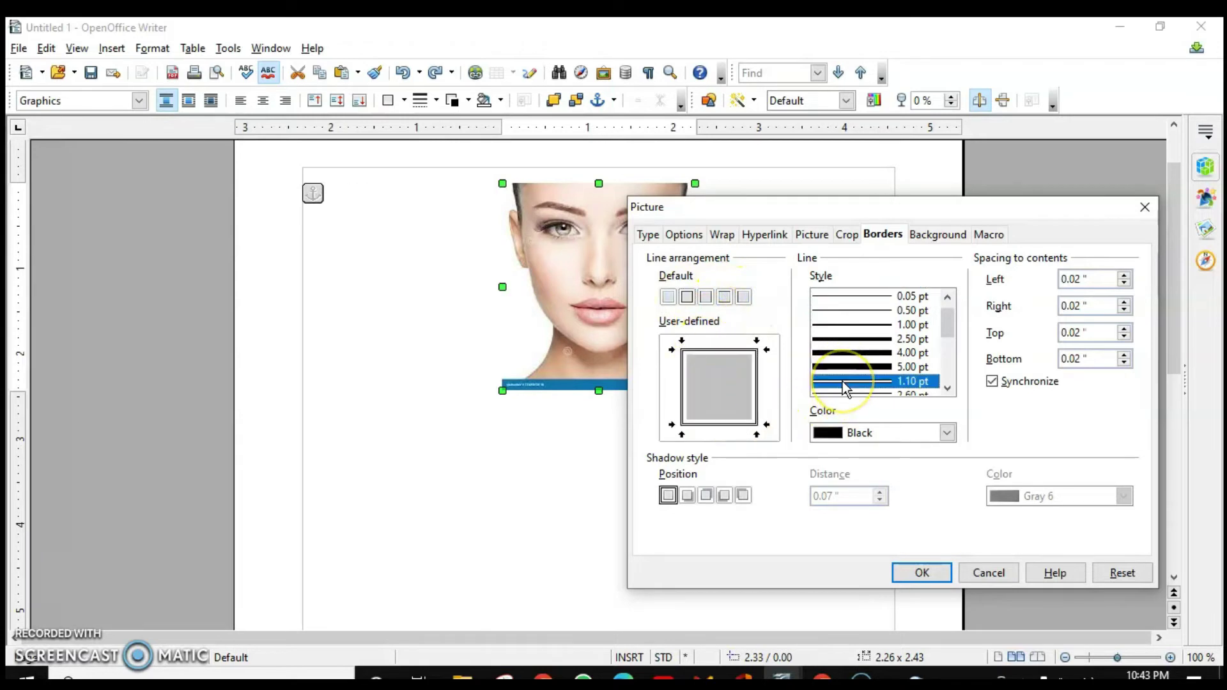
pyautogui.click(840, 432)
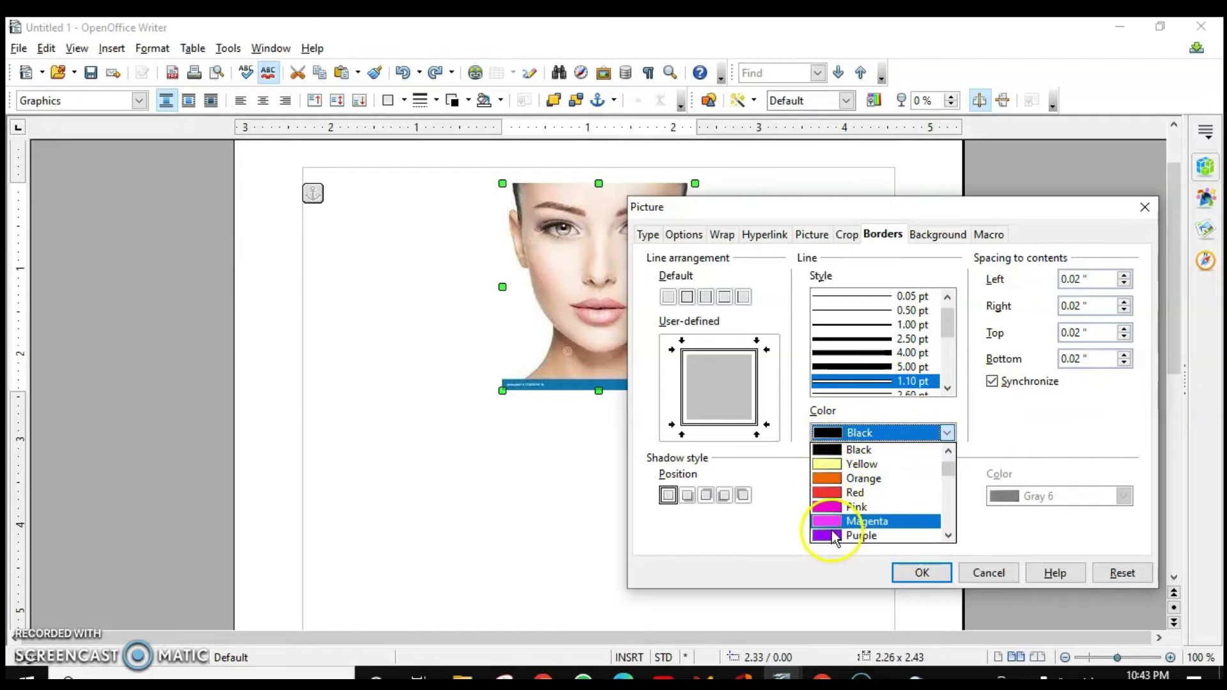
pyautogui.scroll(-2, 831, 527)
pyautogui.click(827, 493)
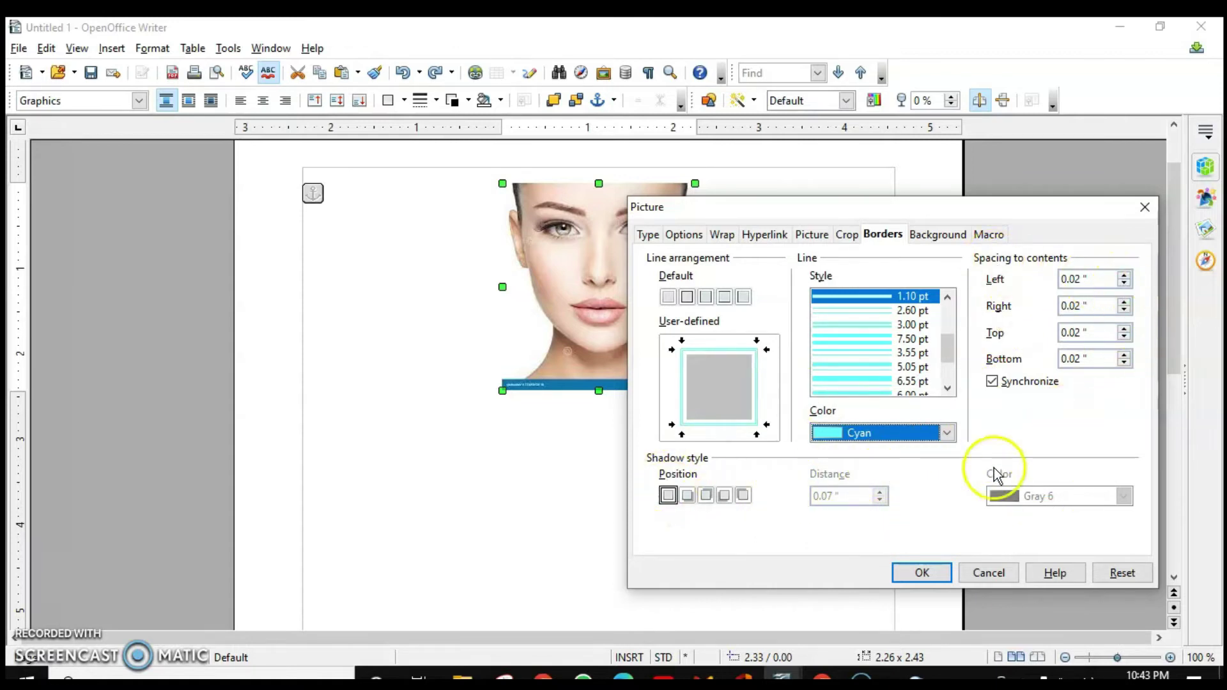
pyautogui.click(922, 573)
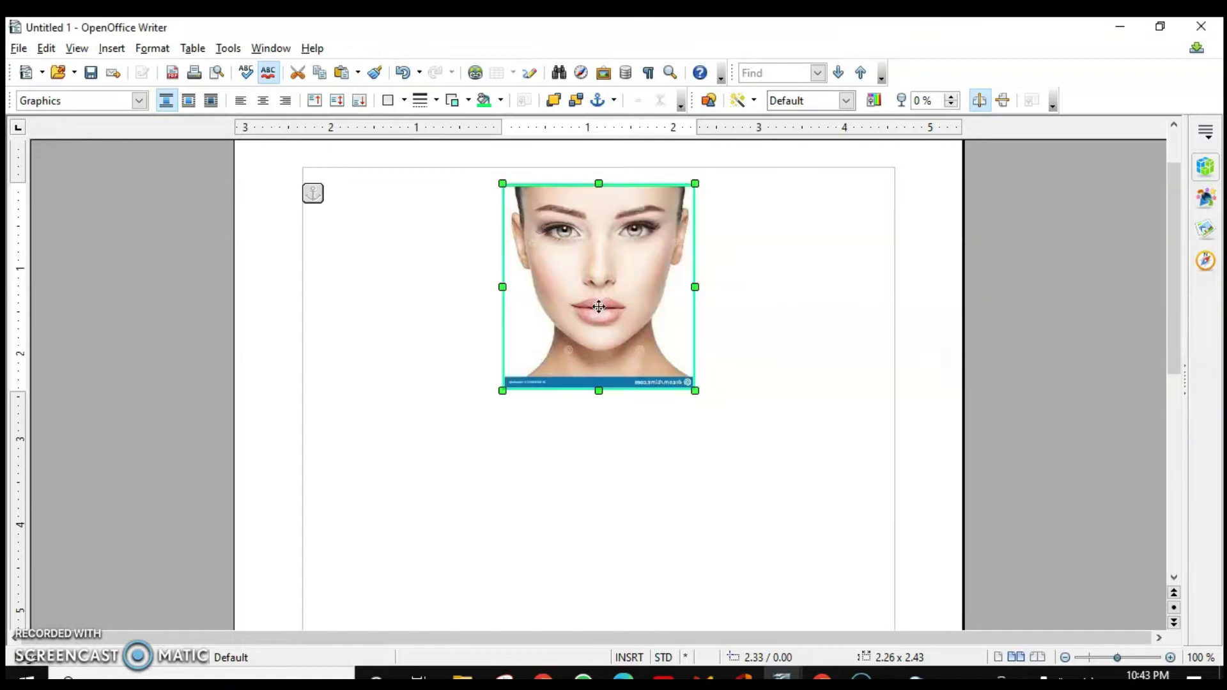
pyautogui.hotkey('ctrl', 'z')
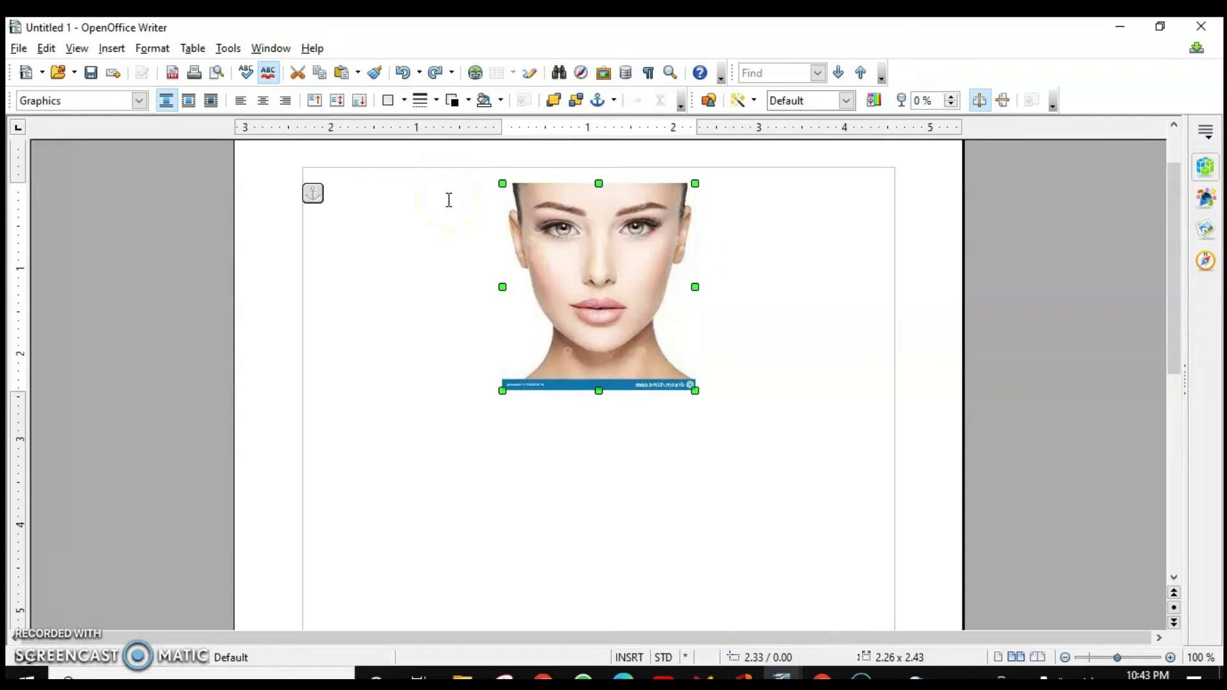
# Replace the portrait picture with two paragraphs on B2B software solutions and market research, separated by an empty line
pyautogui.press('Delete')
pyautogui.write('Experience in B2B software solutions and services: enterprises solutions, procurement automation, data management, CRM, dashboard, catalog, Integration, IT domain, SAAS, PAAS,IT sale,client acquisition, negotiation tool, supplier performance tool, key account management, retention of client . Market research, lead generation (Google, LinkedIn, email ,calls, Skype) , understand customer requirement, new business generation ,Meeting, product online and offline demonstration, writing proposal...')
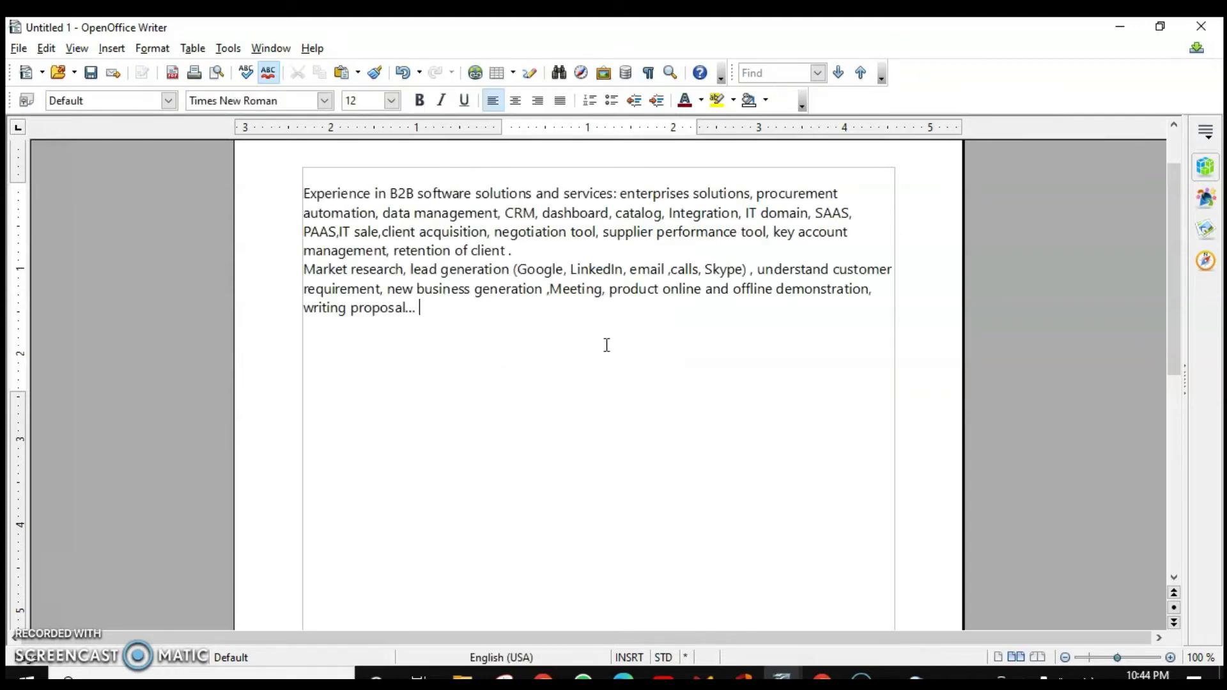
pyautogui.click(536, 250)
pyautogui.press('Return')
pyautogui.press('Return')
# Insert the portrait picture from file between the two text paragraphs
pyautogui.click(111, 48)
pyautogui.click(301, 474)
pyautogui.doubleClick(220, 198)
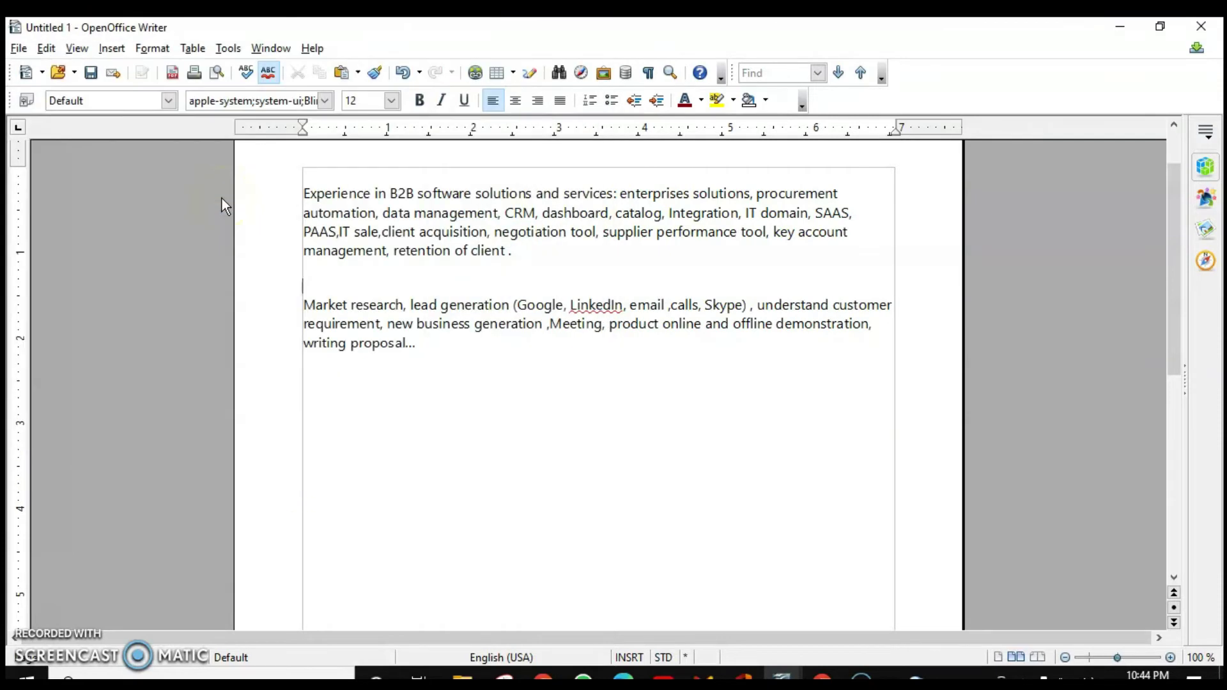
# Keep the portrait picture anchored to its paragraph and set its vertical alignment to Bottom
pyautogui.rightClick(602, 356)
pyautogui.click(653, 403)
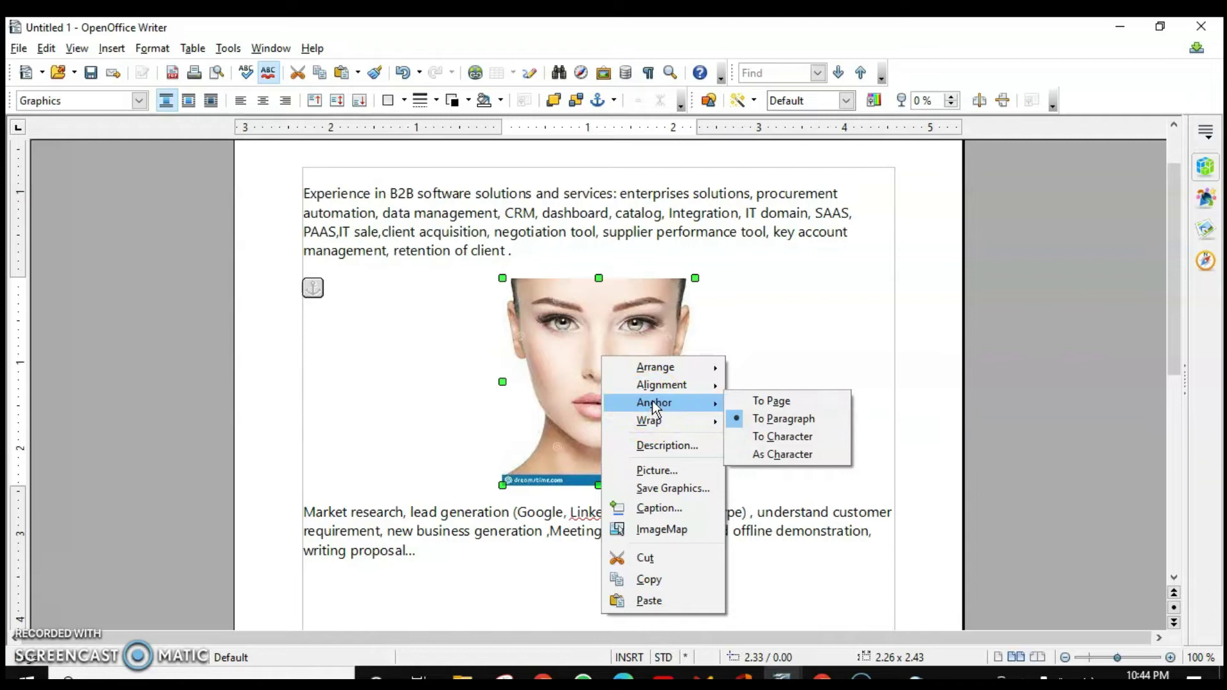
pyautogui.click(783, 418)
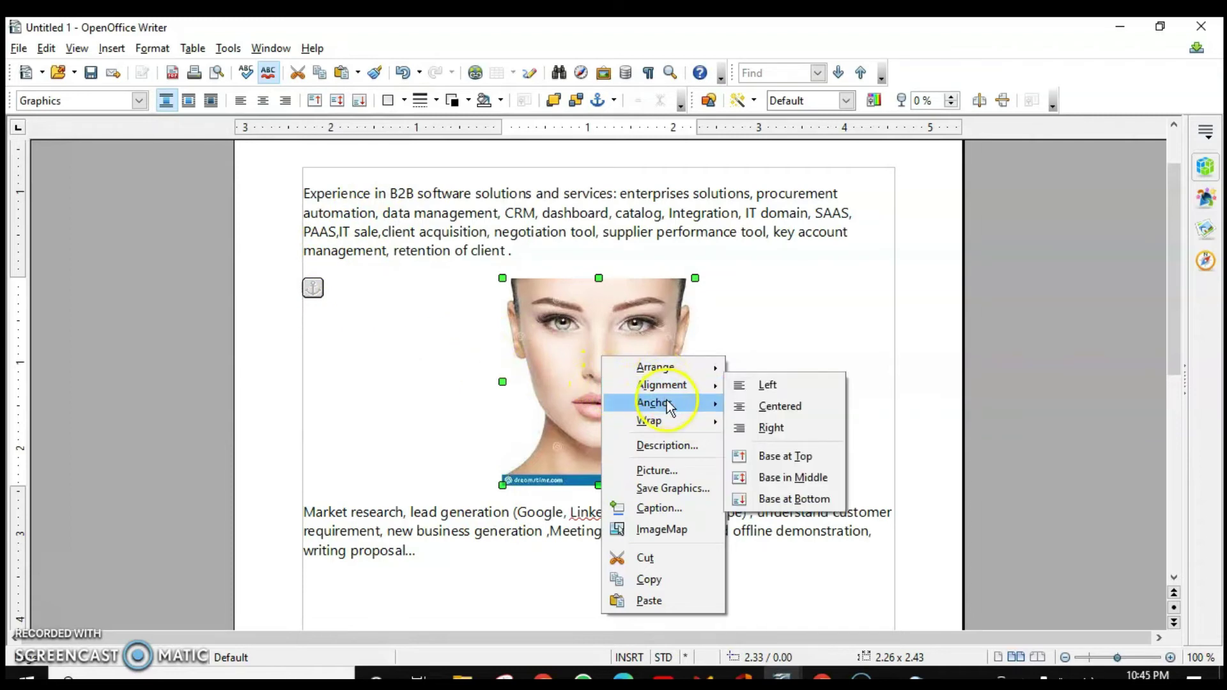
pyautogui.moveTo(653, 402)
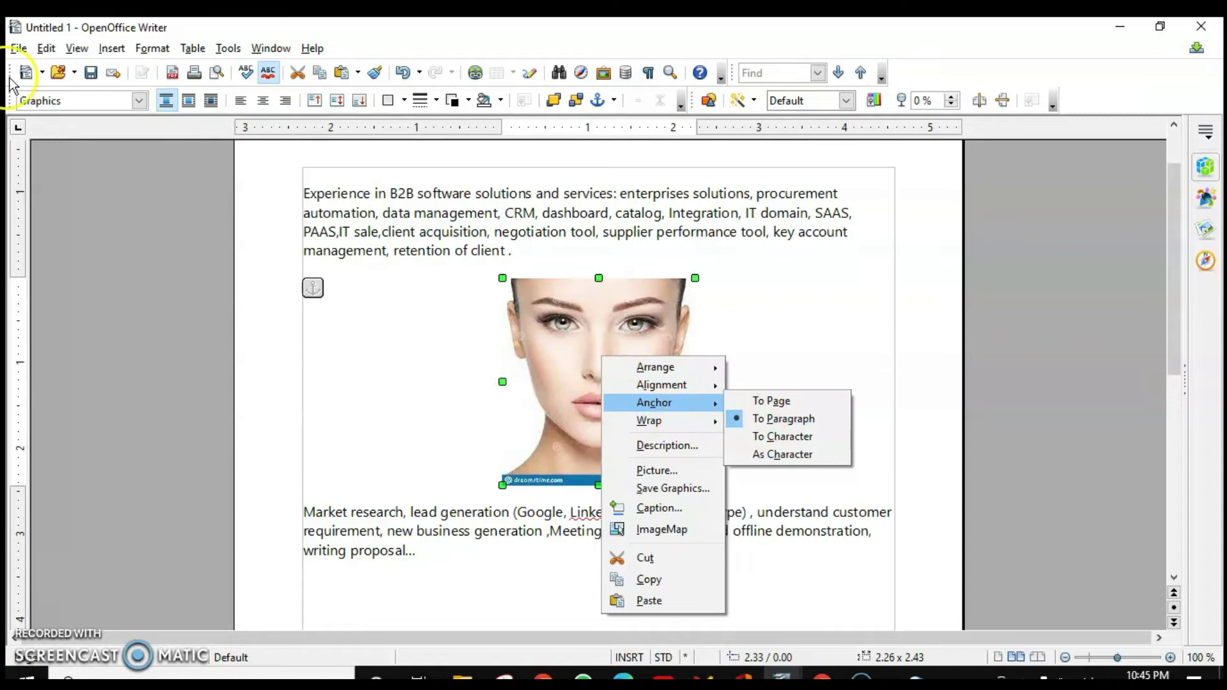
pyautogui.click(144, 52)
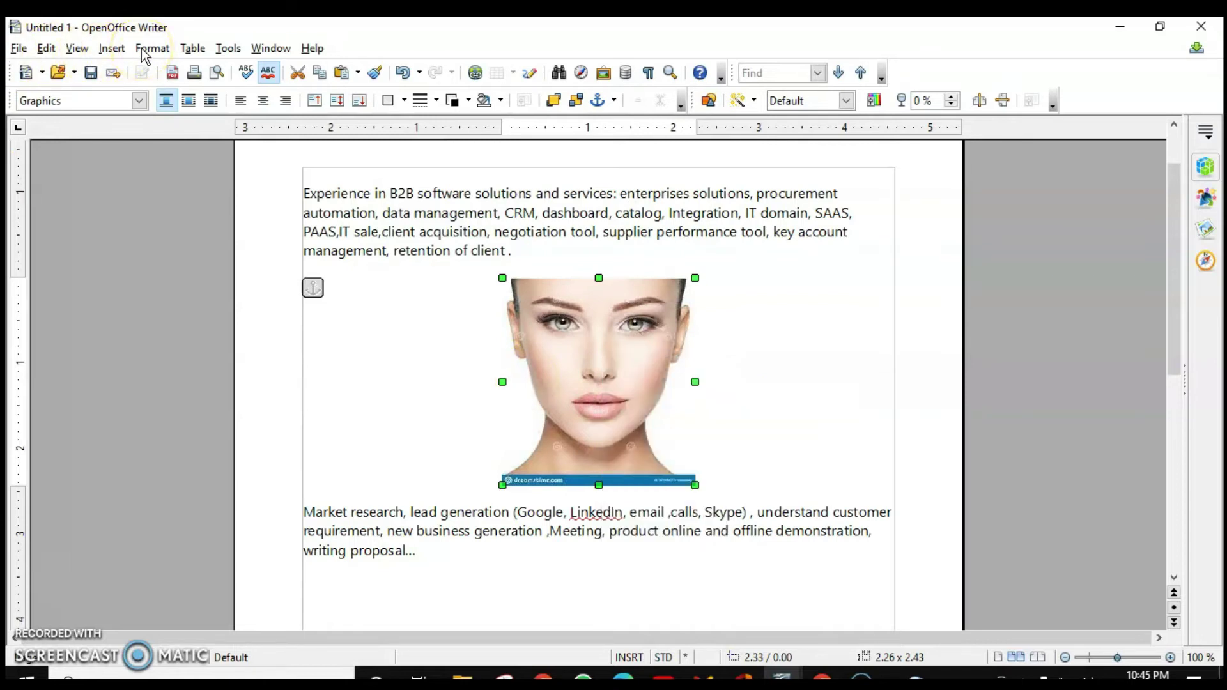
pyautogui.click(144, 53)
pyautogui.moveTo(208, 330)
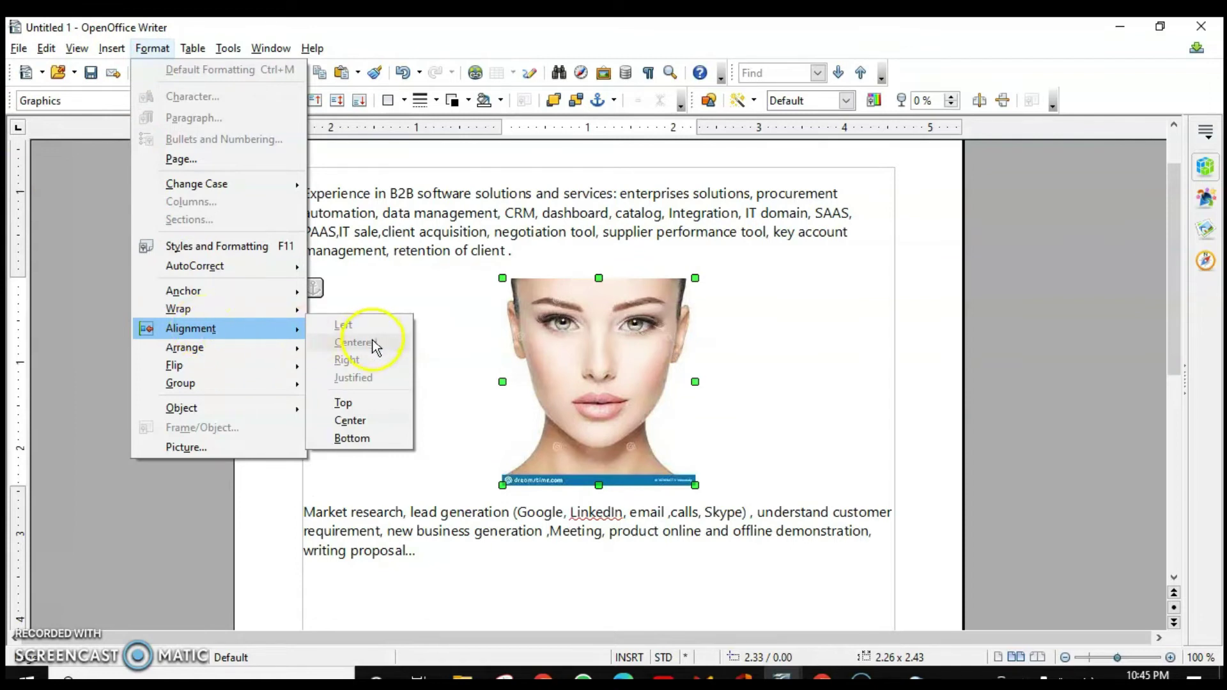
pyautogui.click(374, 437)
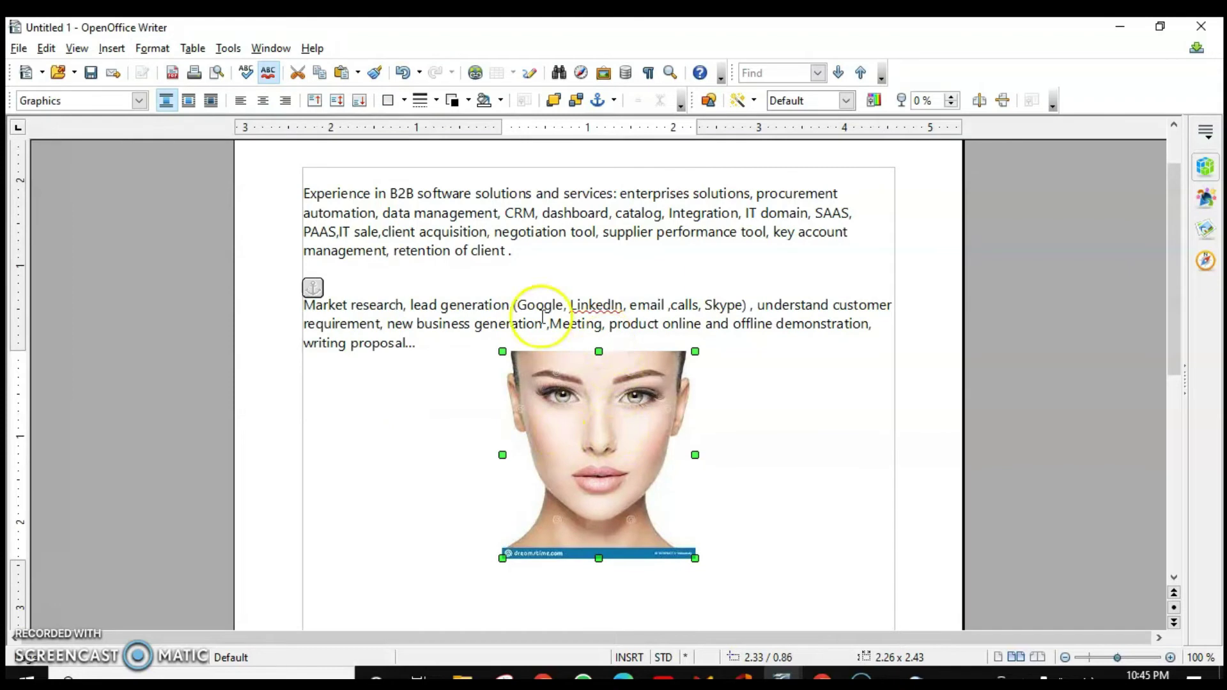
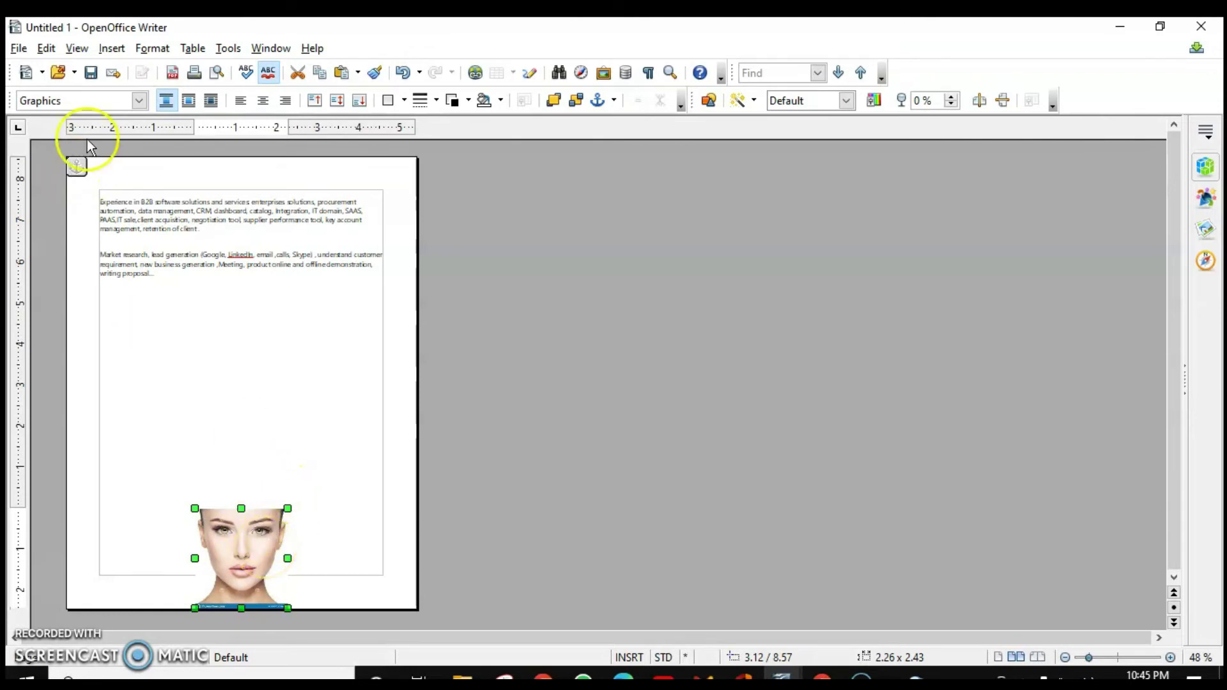
# Align the page-anchored portrait picture to the top of the page, and change its alignment to Center
pyautogui.click(153, 49)
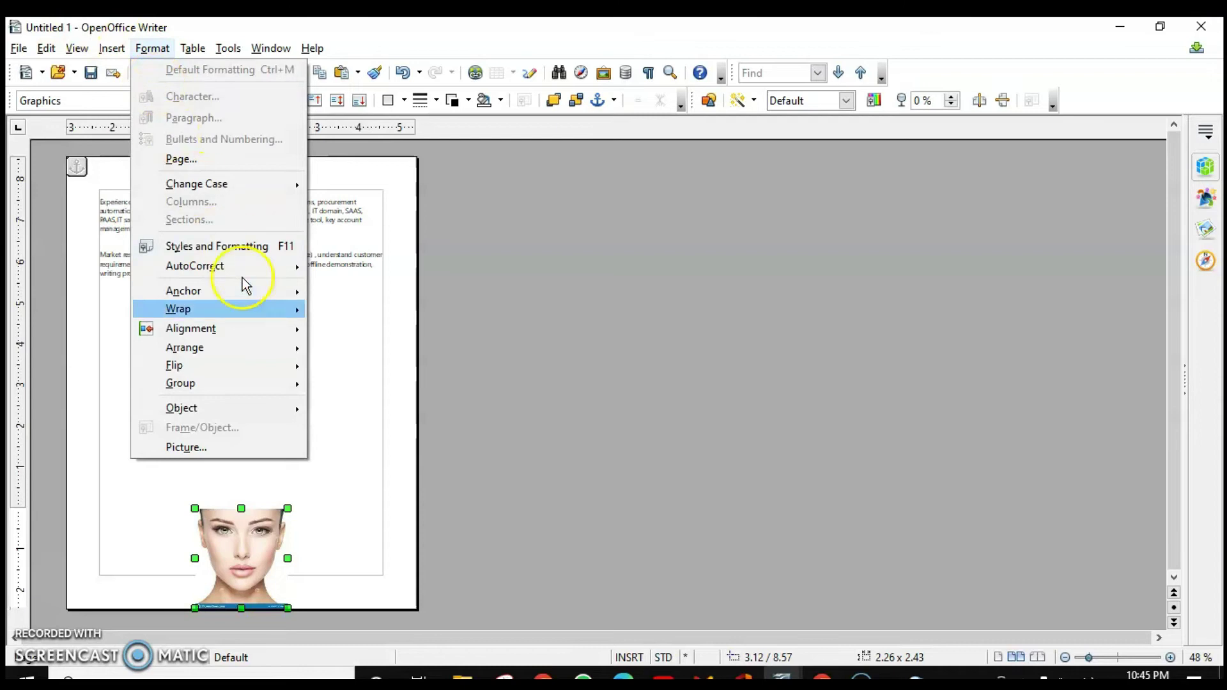
pyautogui.moveTo(211, 312)
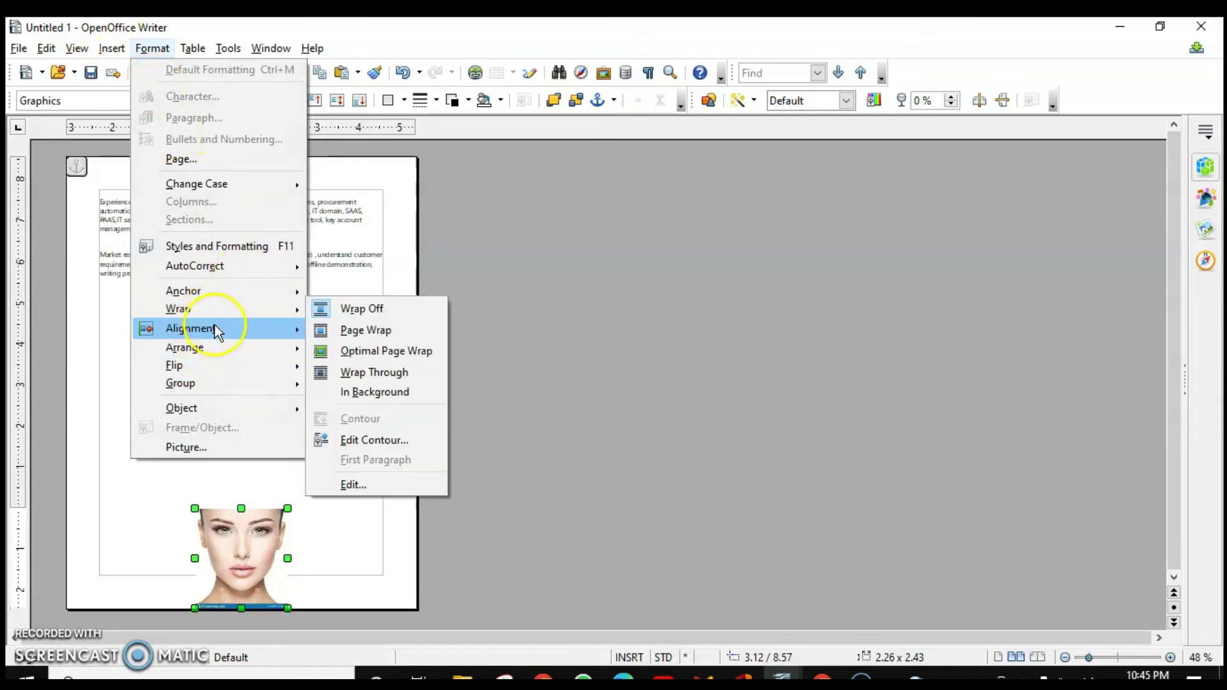
pyautogui.click(378, 407)
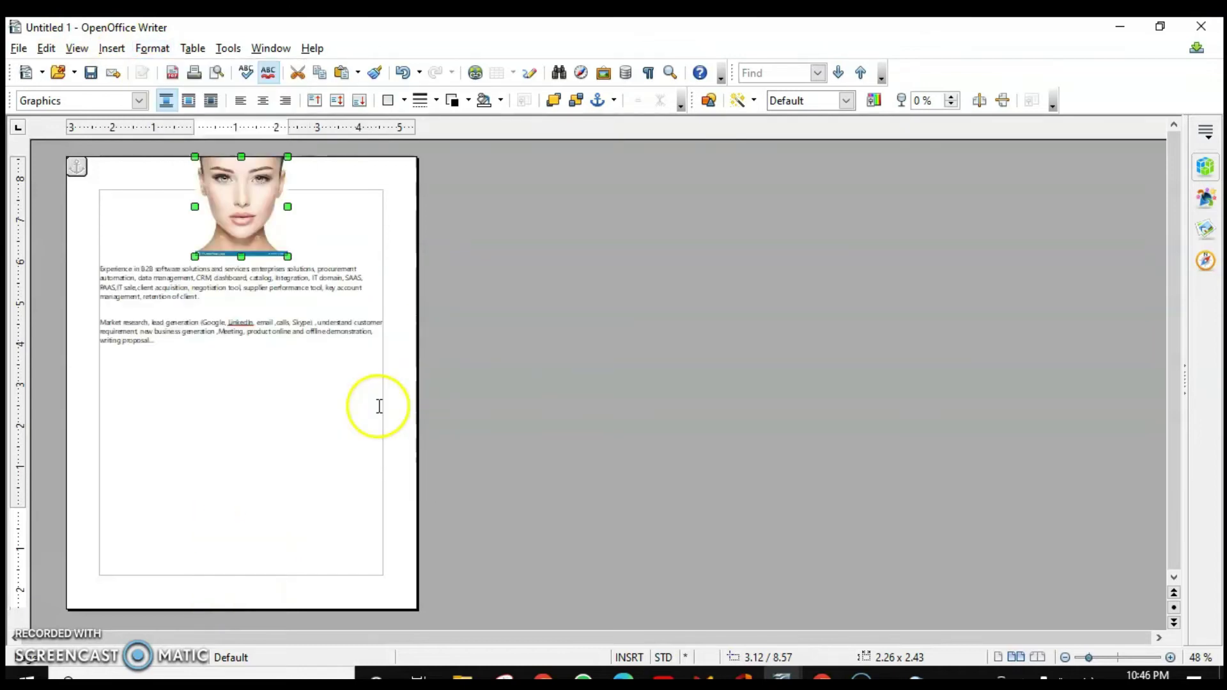
pyautogui.click(152, 48)
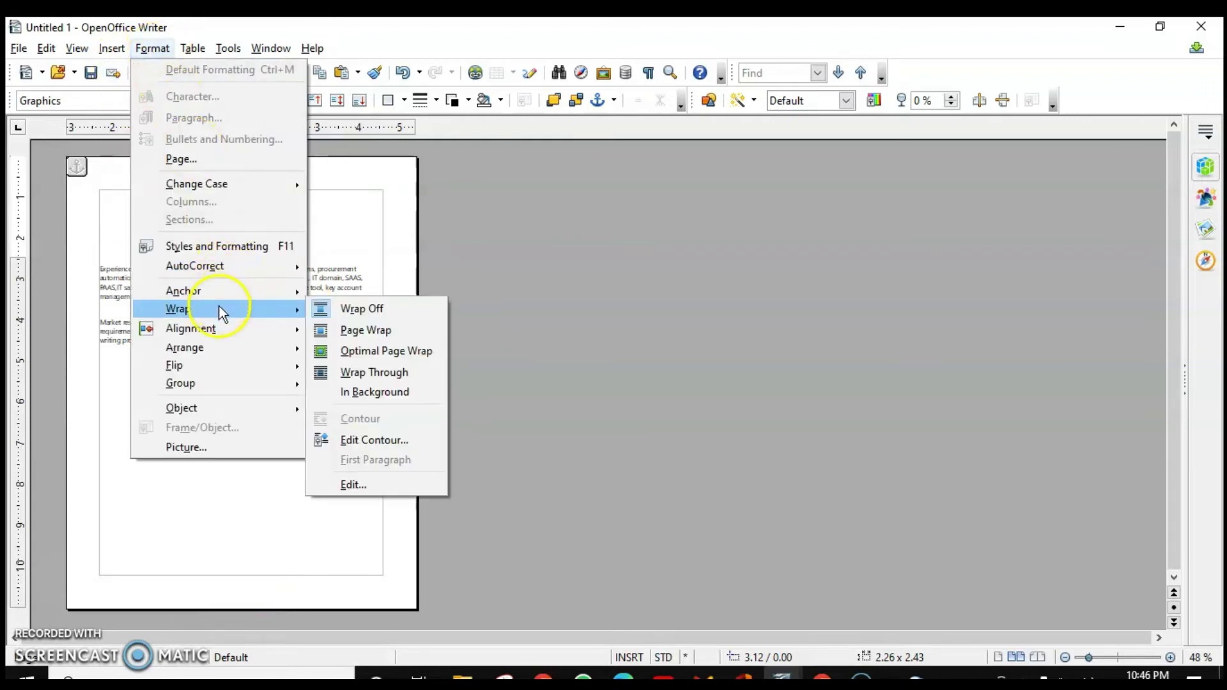
pyautogui.moveTo(220, 324)
pyautogui.click(366, 424)
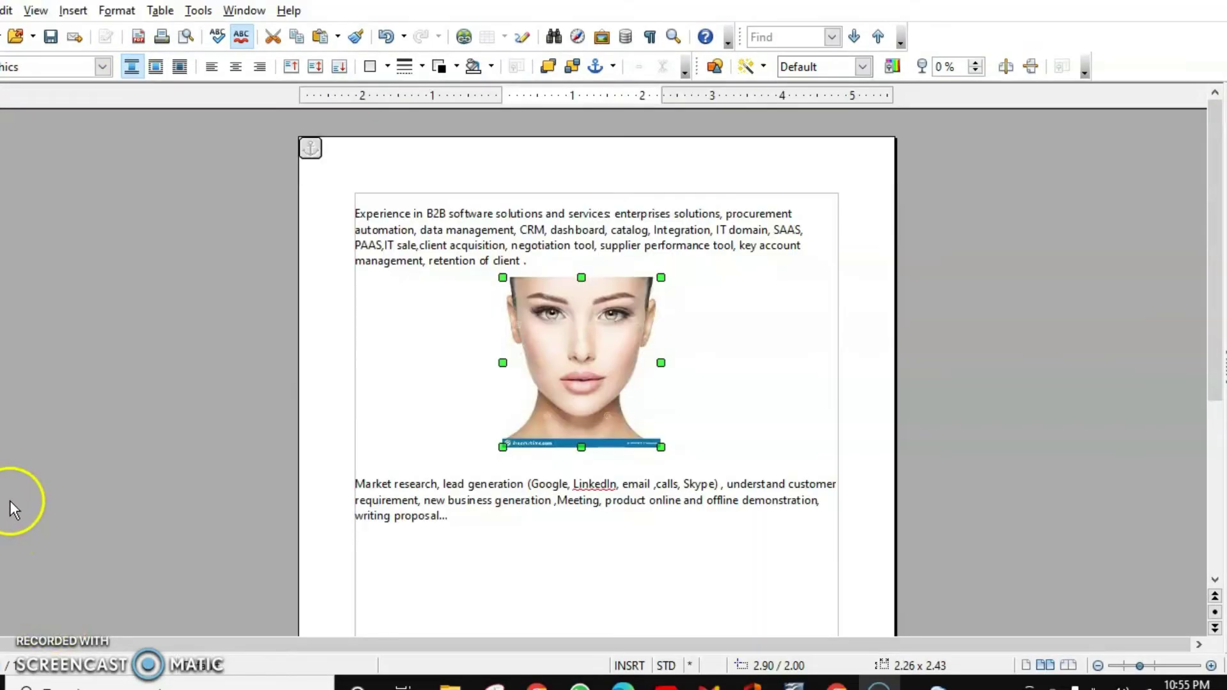
# Set the portrait picture's text wrap to Before, and move the picture slightly left between the paragraphs to about 2.39" / 2.11"
pyautogui.doubleClick(593, 343)
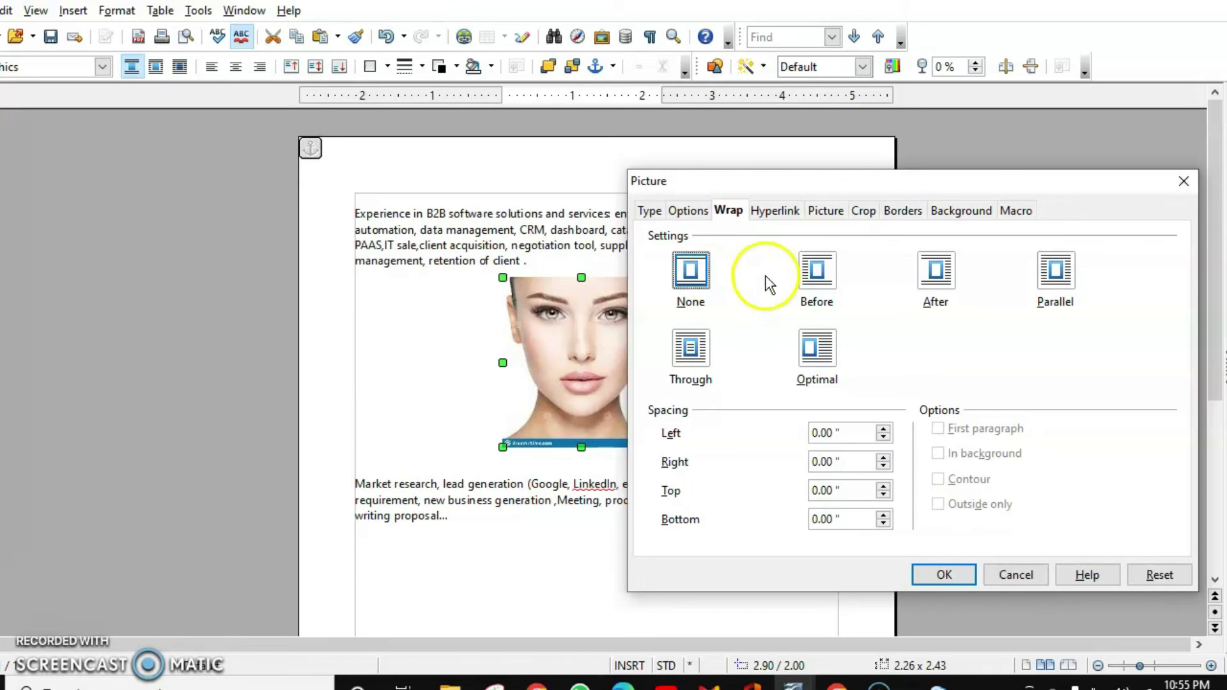
pyautogui.click(817, 271)
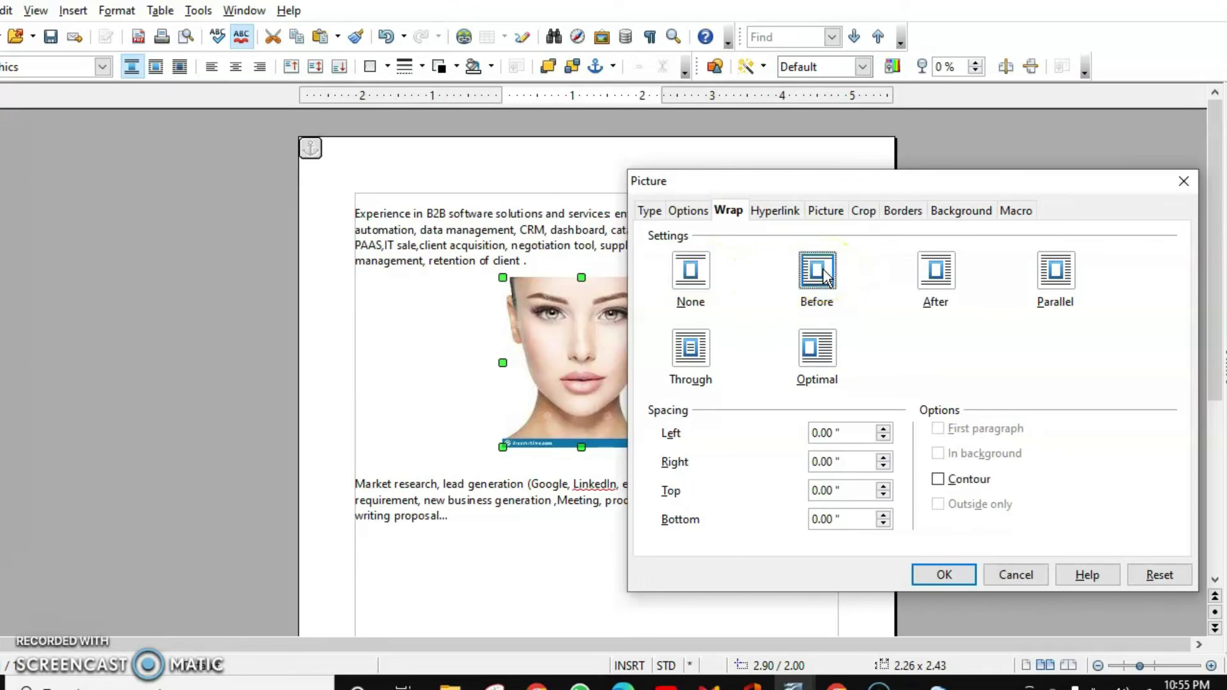
pyautogui.click(930, 579)
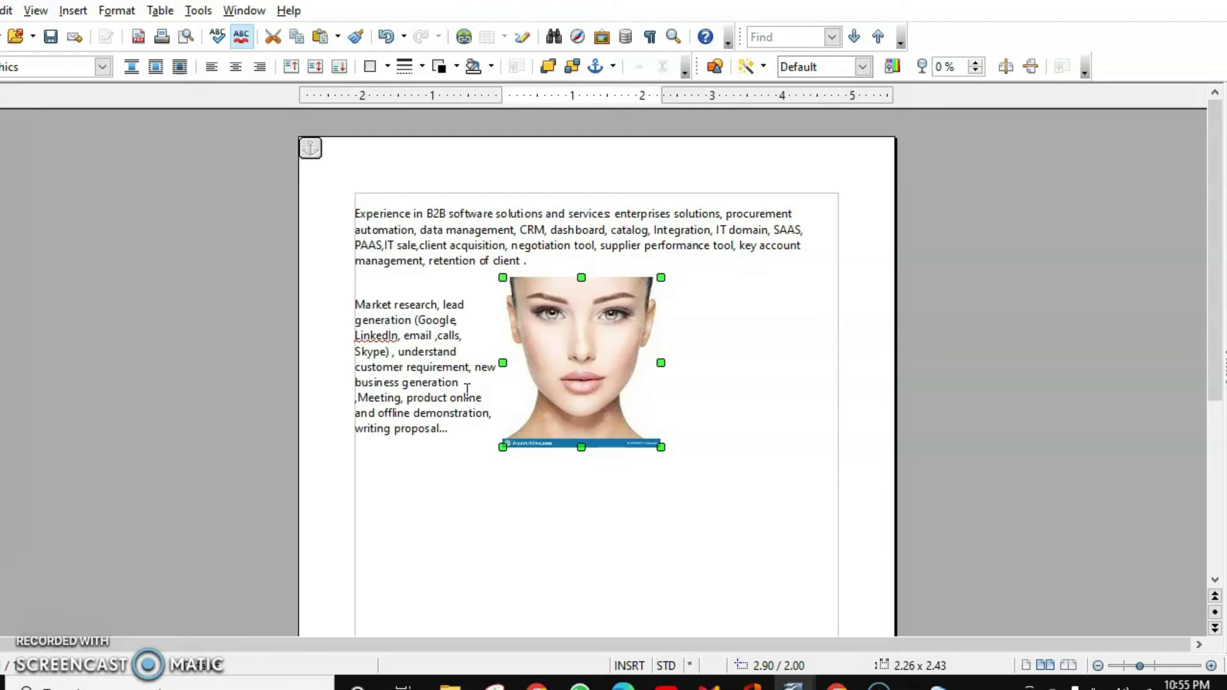
pyautogui.moveTo(542, 422); pyautogui.dragTo(507, 430)
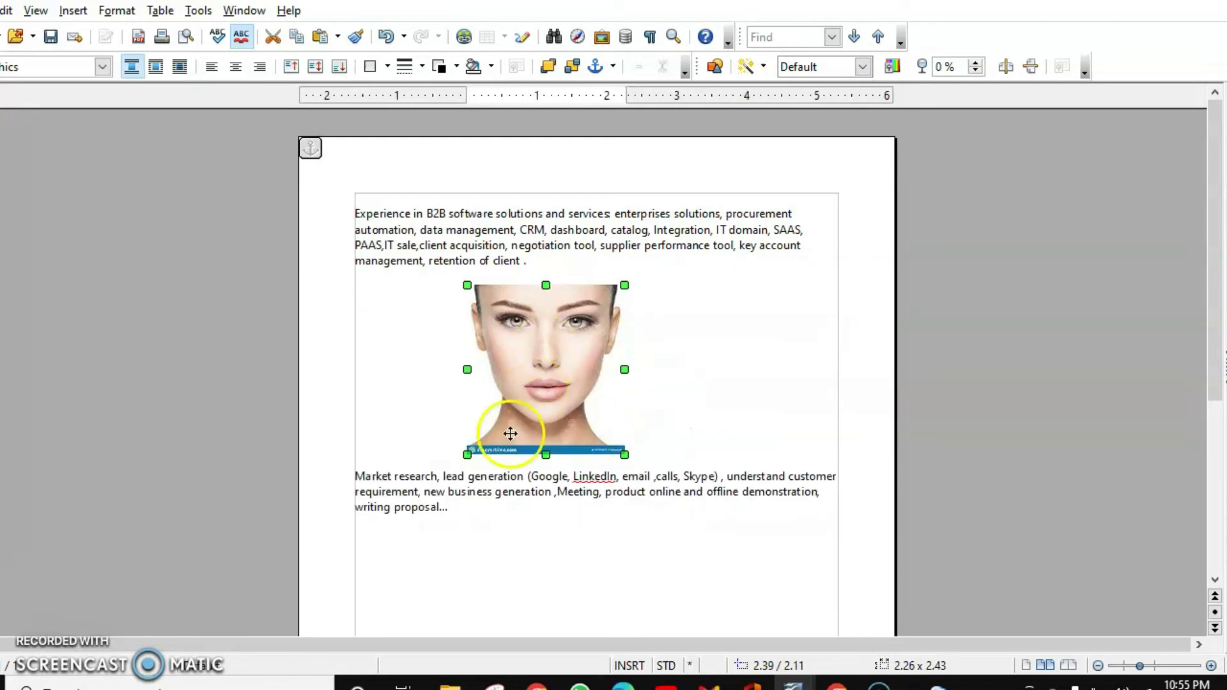
# Set the portrait picture's text wrap to After and move the picture to the left text margin, at about 0.87" / 1.92"
pyautogui.doubleClick(542, 369)
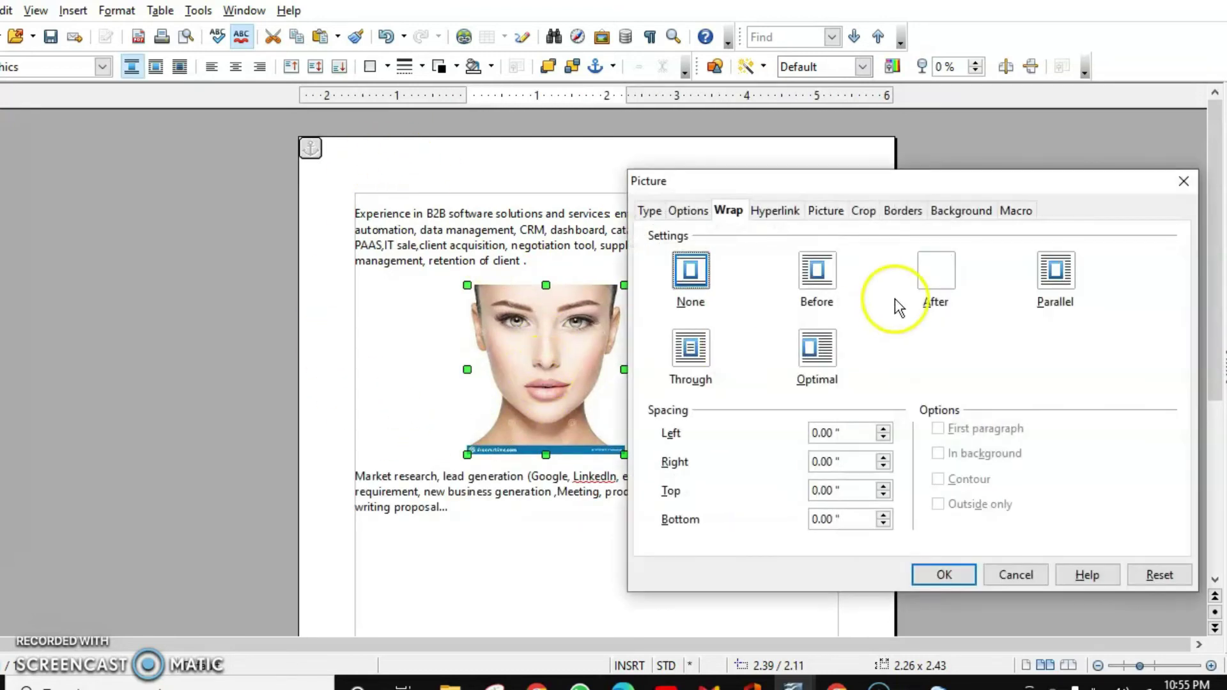
pyautogui.click(944, 278)
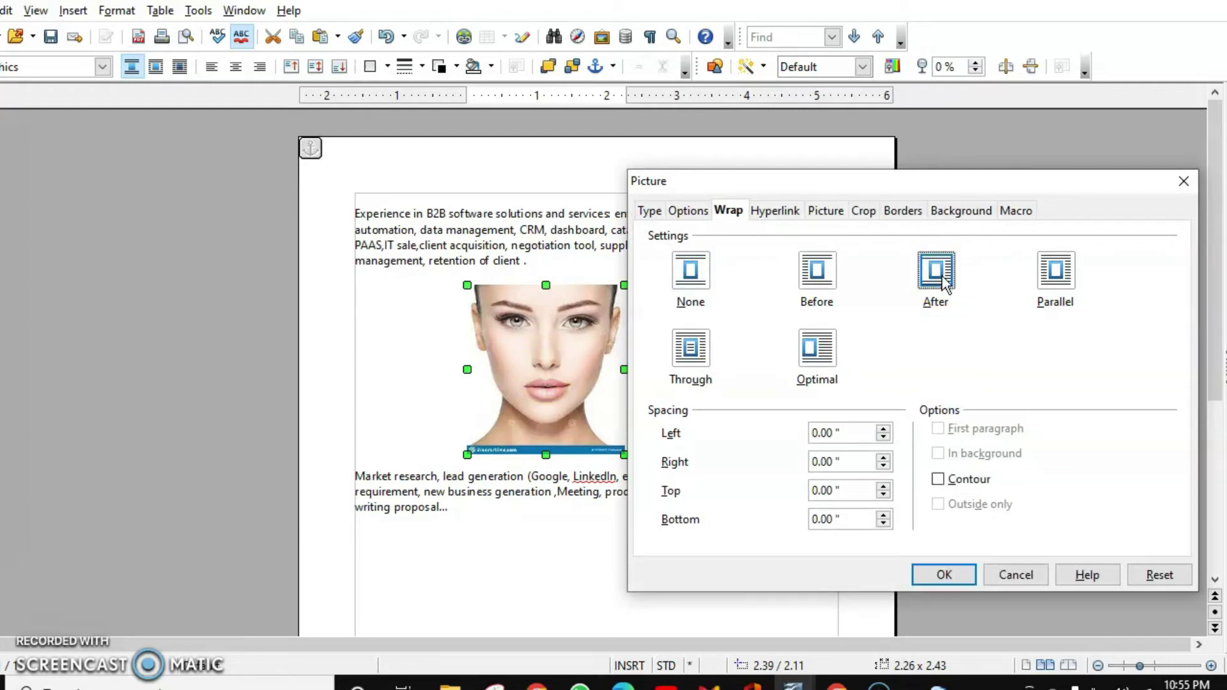
pyautogui.click(942, 574)
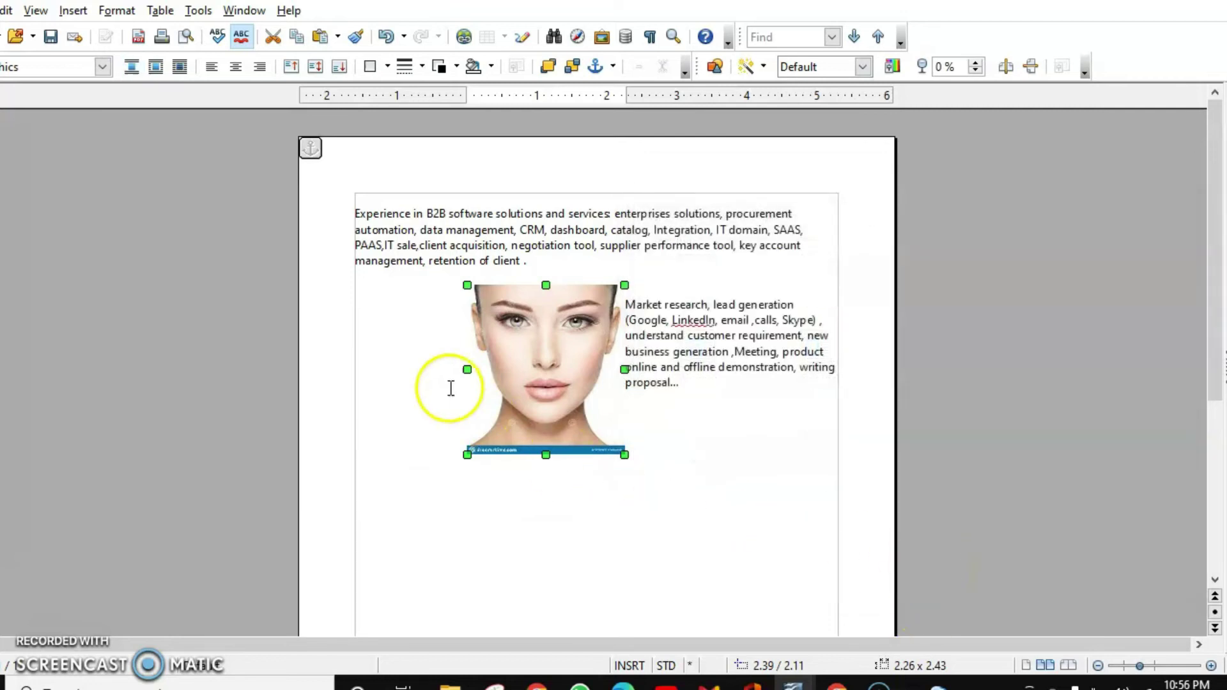
pyautogui.click(567, 351)
pyautogui.moveTo(567, 351); pyautogui.dragTo(460, 337)
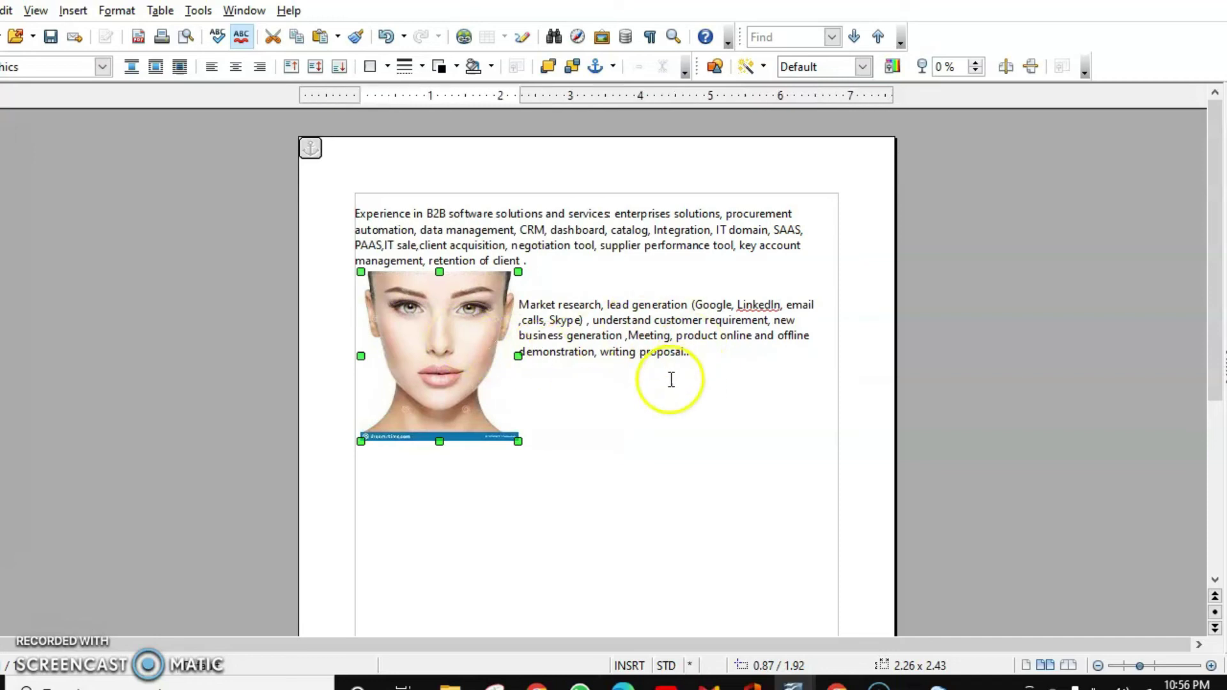
# Set the portrait picture's text wrap to Parallel, and undo it
pyautogui.doubleClick(551, 316)
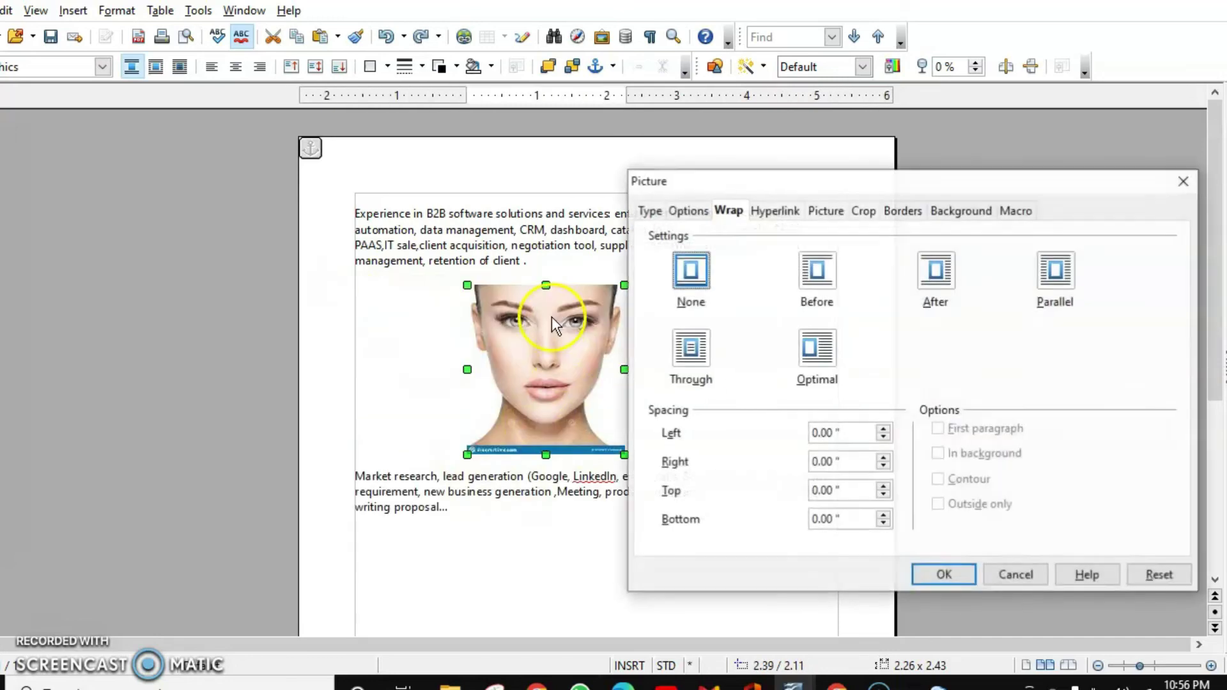
pyautogui.click(1056, 271)
pyautogui.click(943, 575)
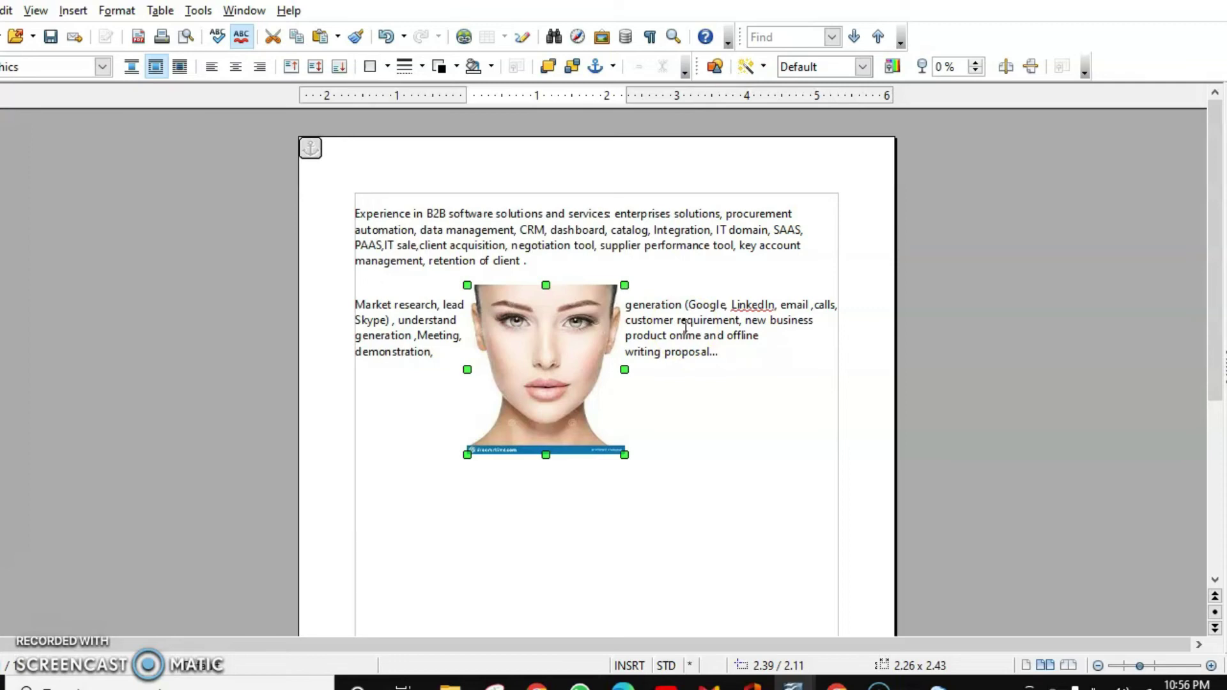
pyautogui.hotkey('ctrl', 'z')
# Set the portrait picture's text wrap to Through and move it slightly up over the second paragraph
pyautogui.click(660, 348)
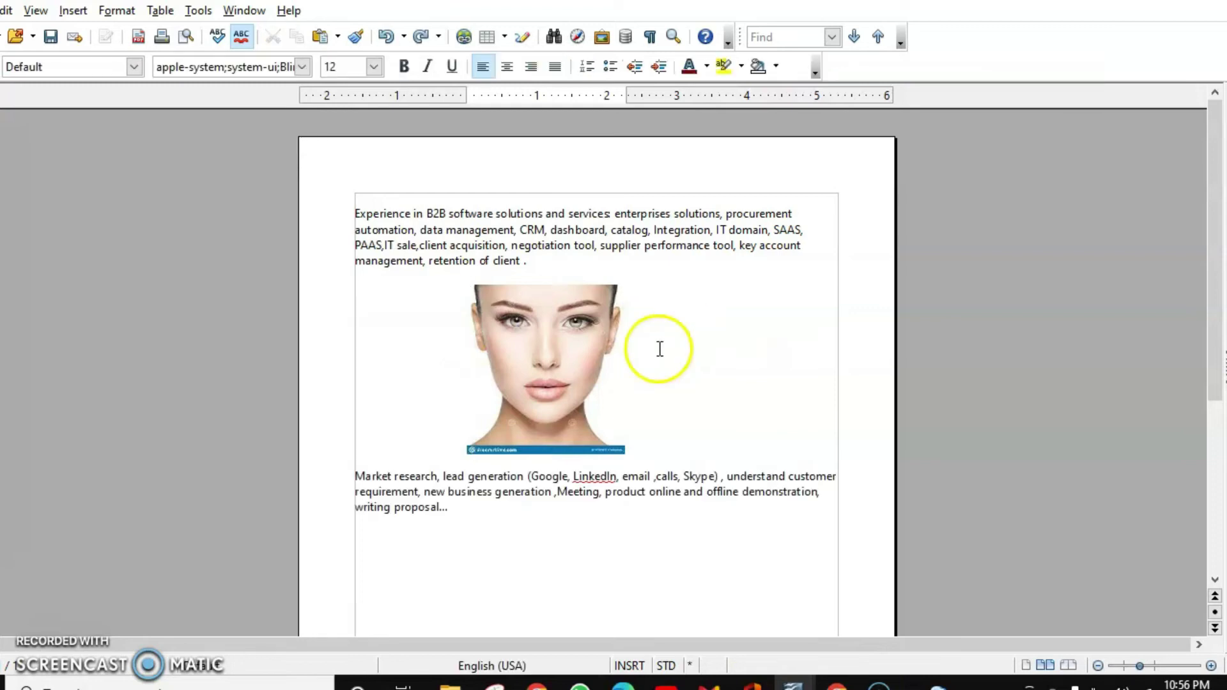
pyautogui.click(572, 346)
pyautogui.doubleClick(573, 347)
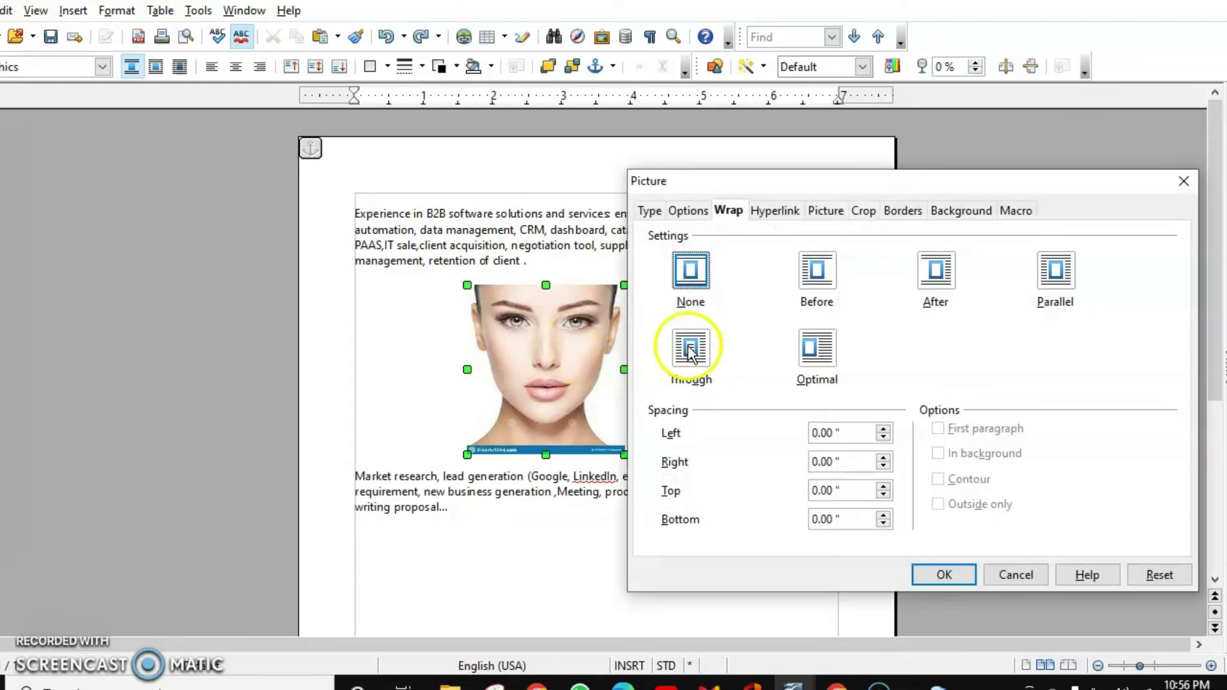
pyautogui.click(690, 350)
pyautogui.click(944, 574)
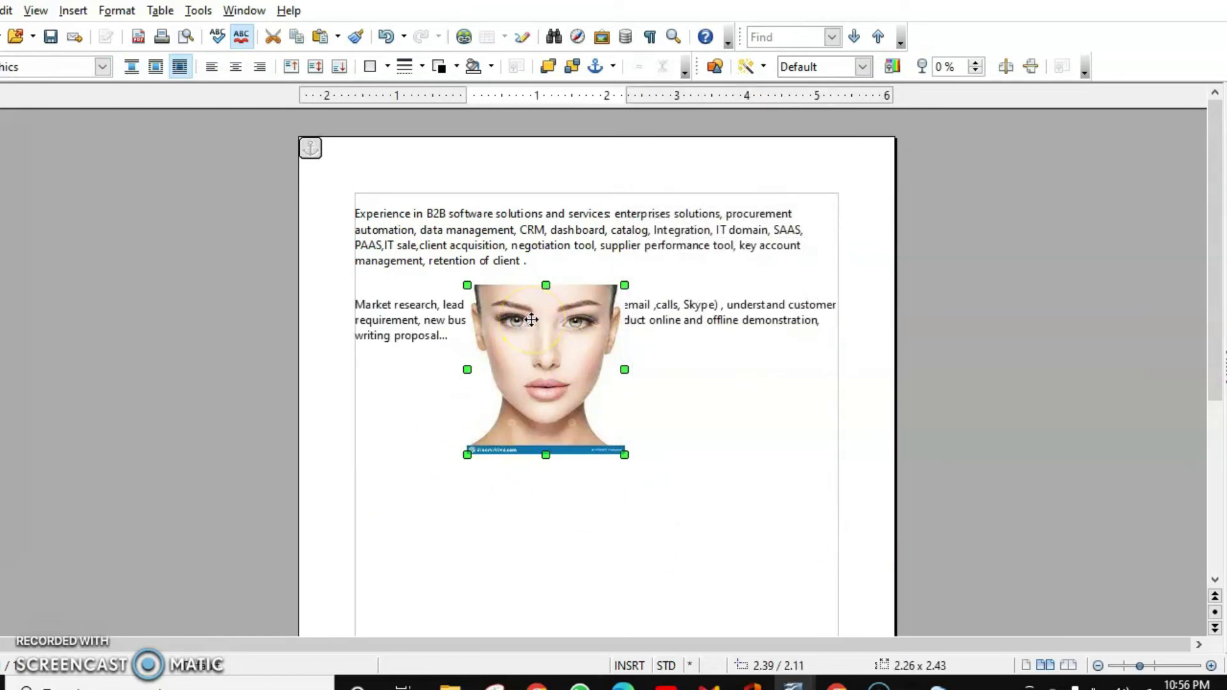
pyautogui.moveTo(531, 320)
pyautogui.mouseDown()
pyautogui.moveTo(529, 515)
pyautogui.moveTo(524, 309)
pyautogui.mouseUp()
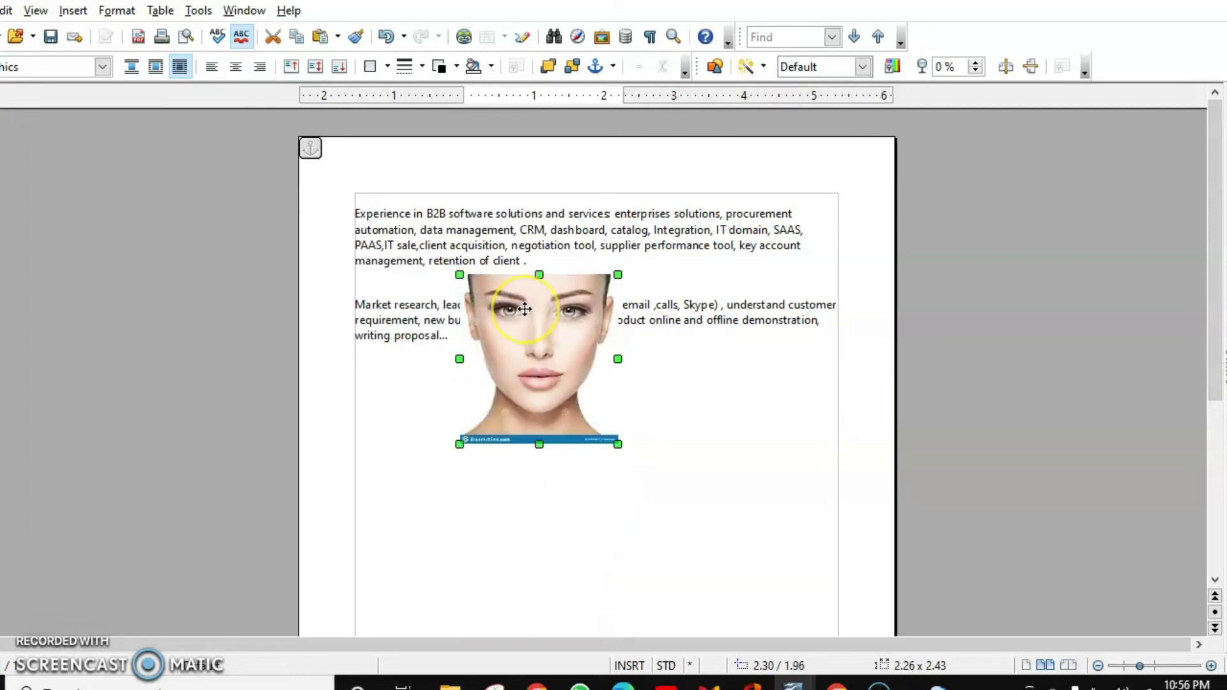
# Set the portrait picture's text wrap to Optimal and move it beside both paragraphs at the right text margin
pyautogui.doubleClick(567, 281)
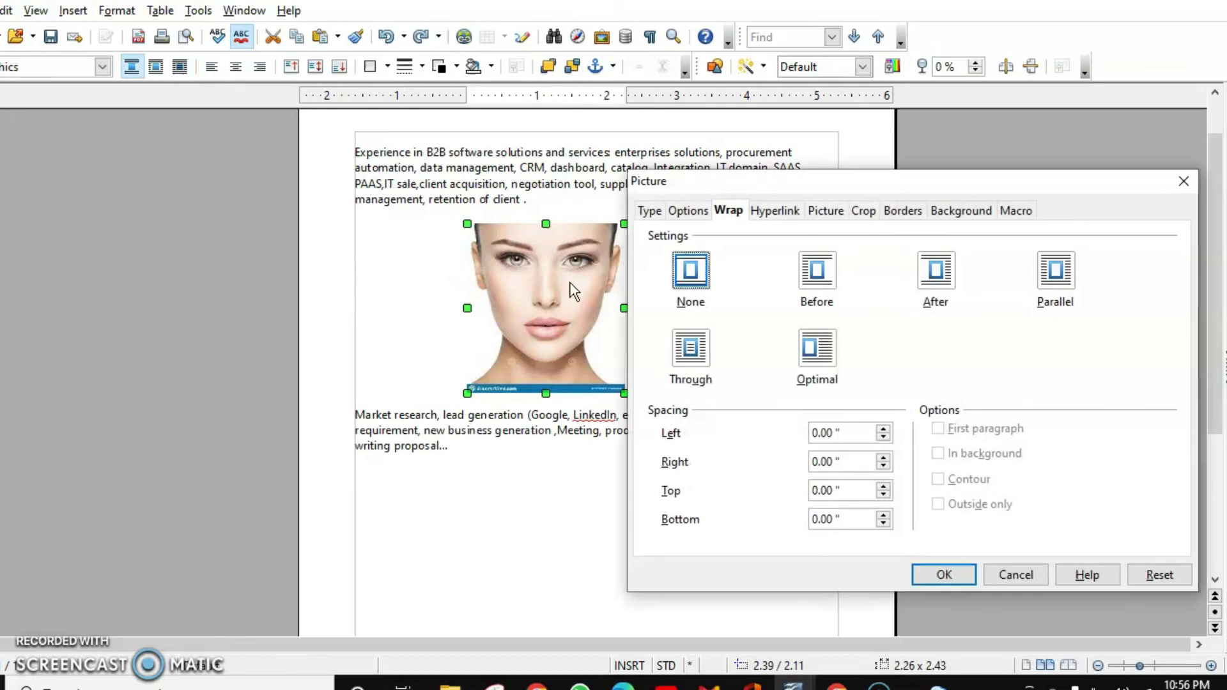
pyautogui.click(817, 347)
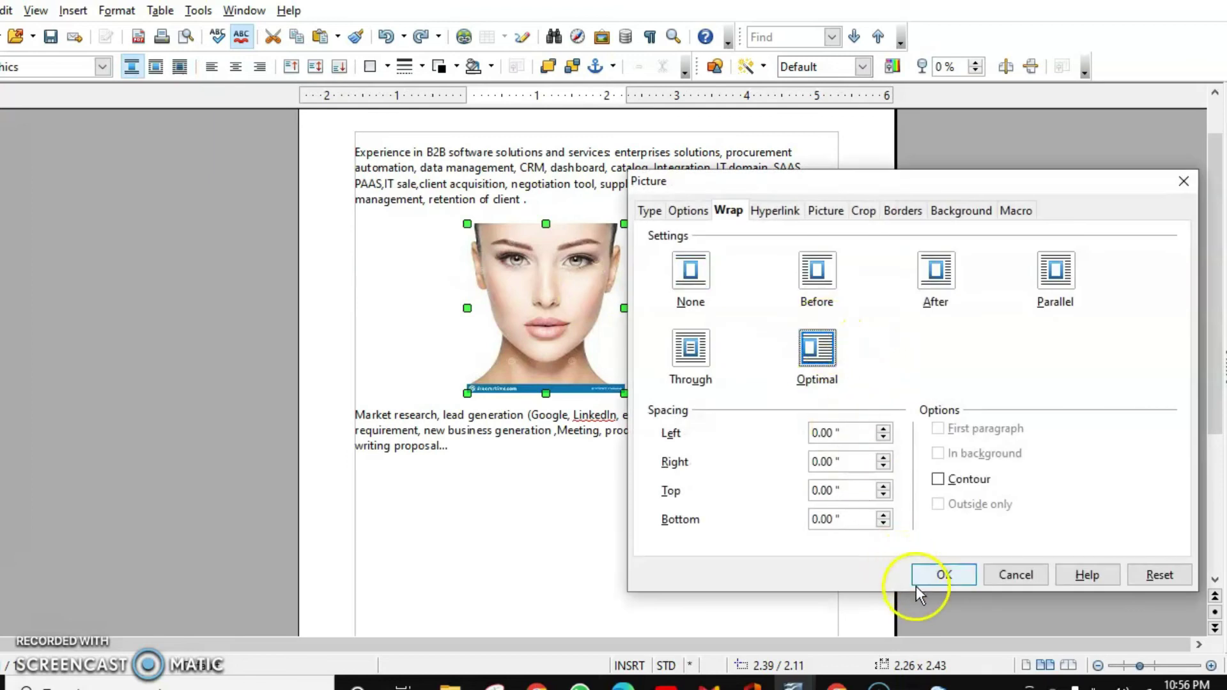
pyautogui.click(942, 574)
pyautogui.moveTo(575, 306); pyautogui.dragTo(755, 186)
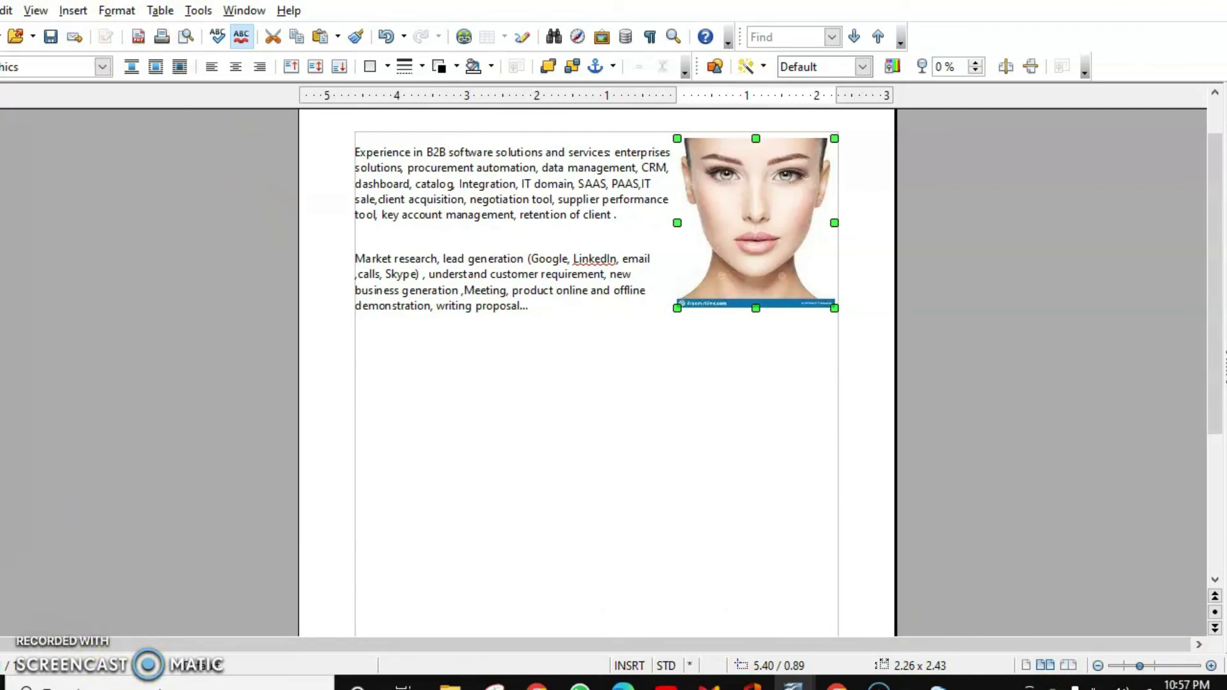
# Show the Drawing toolbar and draw a rising diagonal line about 2.52" wide and 1.29" high below the paragraphs
pyautogui.click(35, 10)
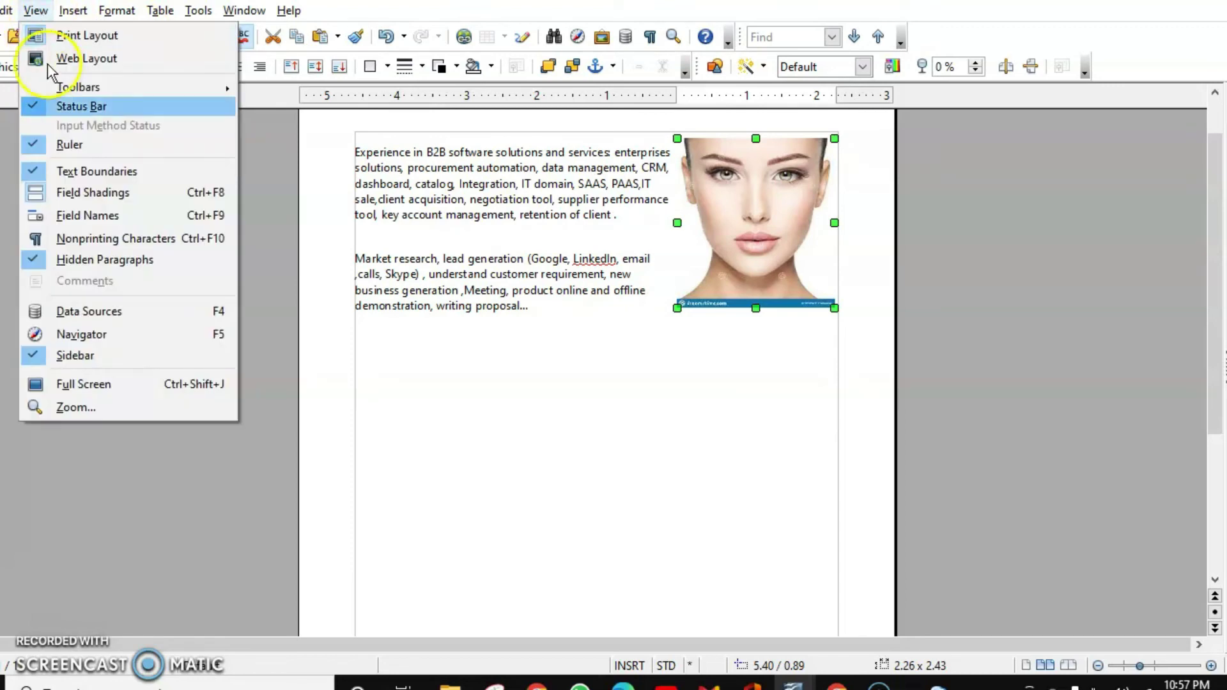
pyautogui.moveTo(87, 87)
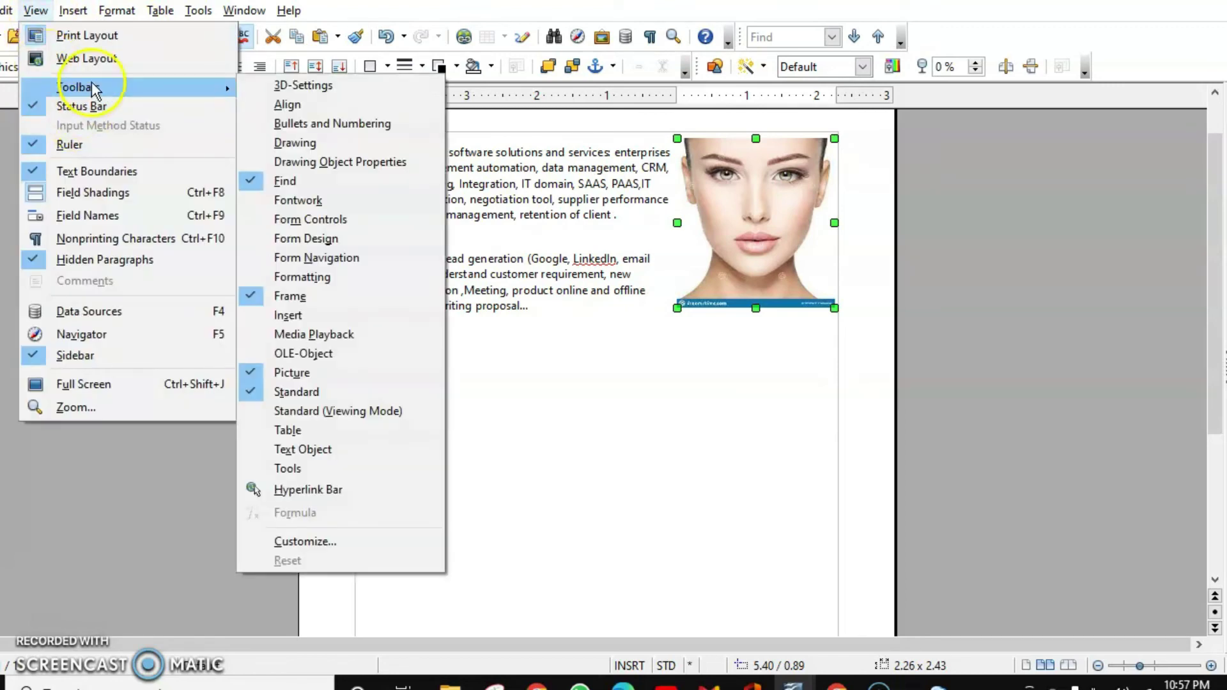
pyautogui.click(370, 145)
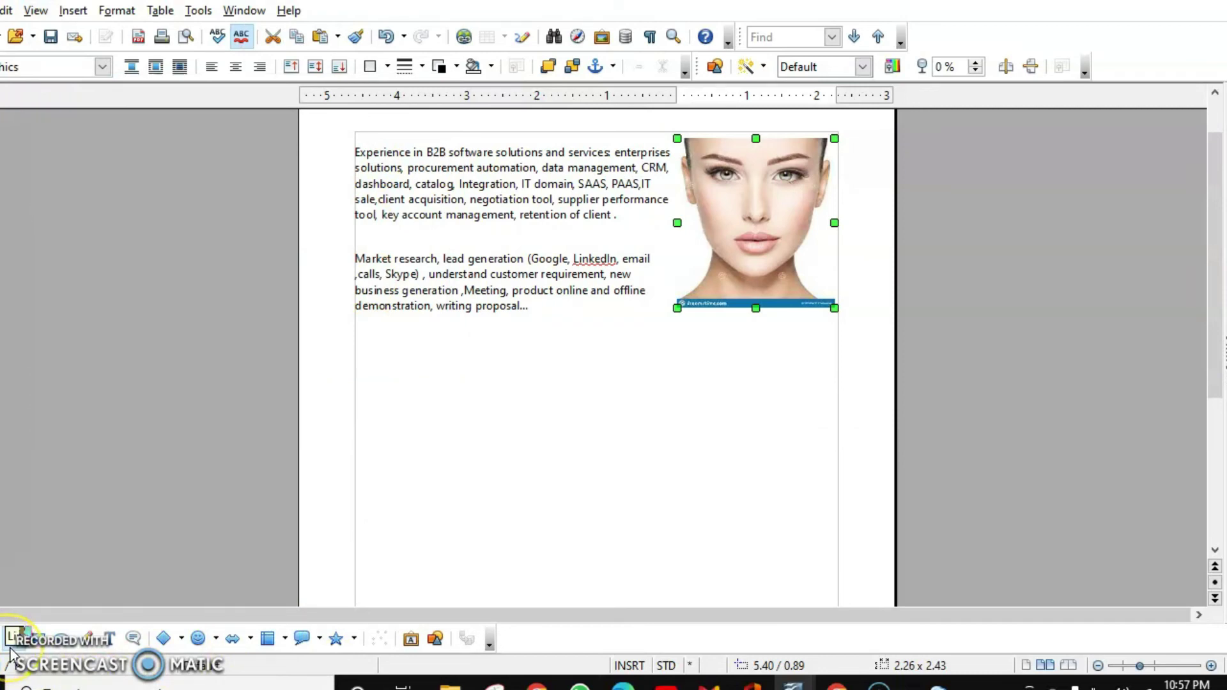
pyautogui.click(11, 639)
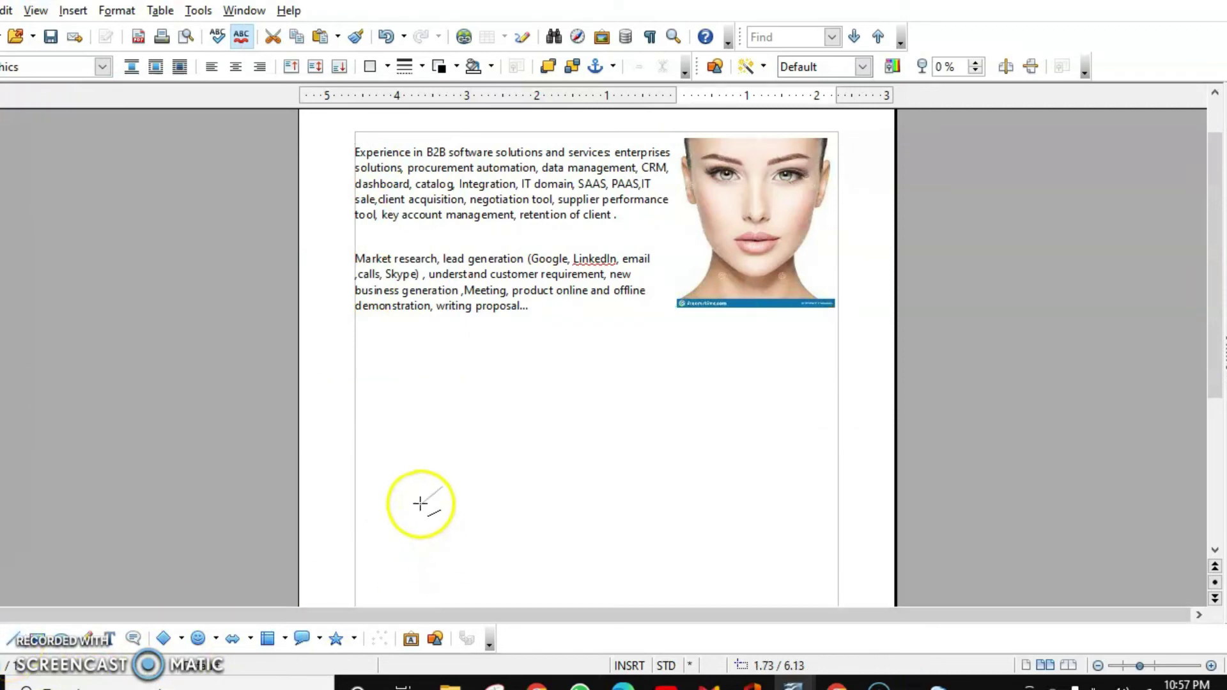
pyautogui.moveTo(420, 504); pyautogui.dragTo(597, 415)
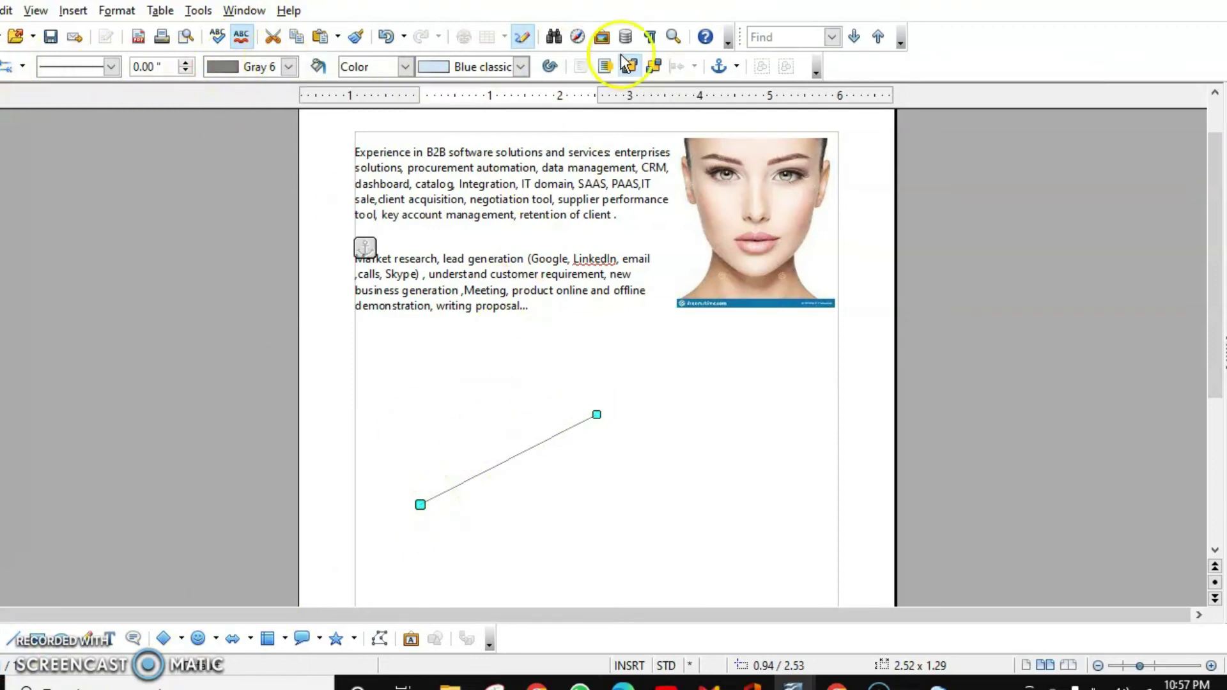
# Set the diagonal line's style to Fine Dashed and its width to 0.10"
pyautogui.click(111, 66)
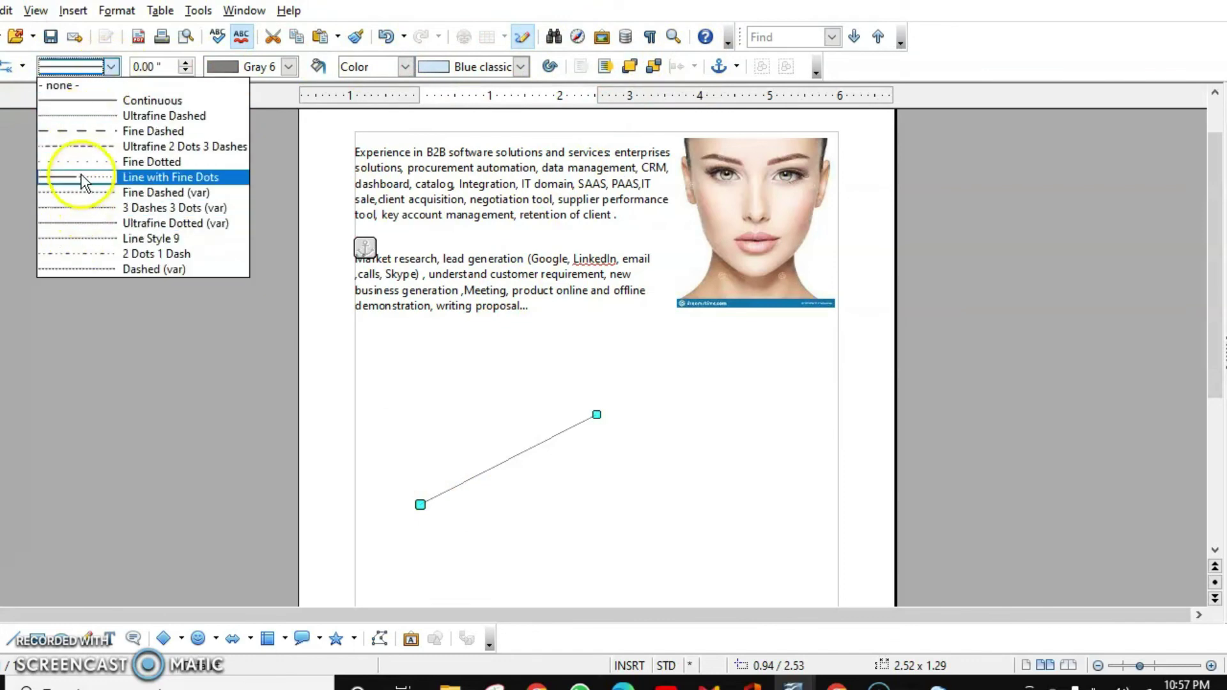
pyautogui.click(72, 131)
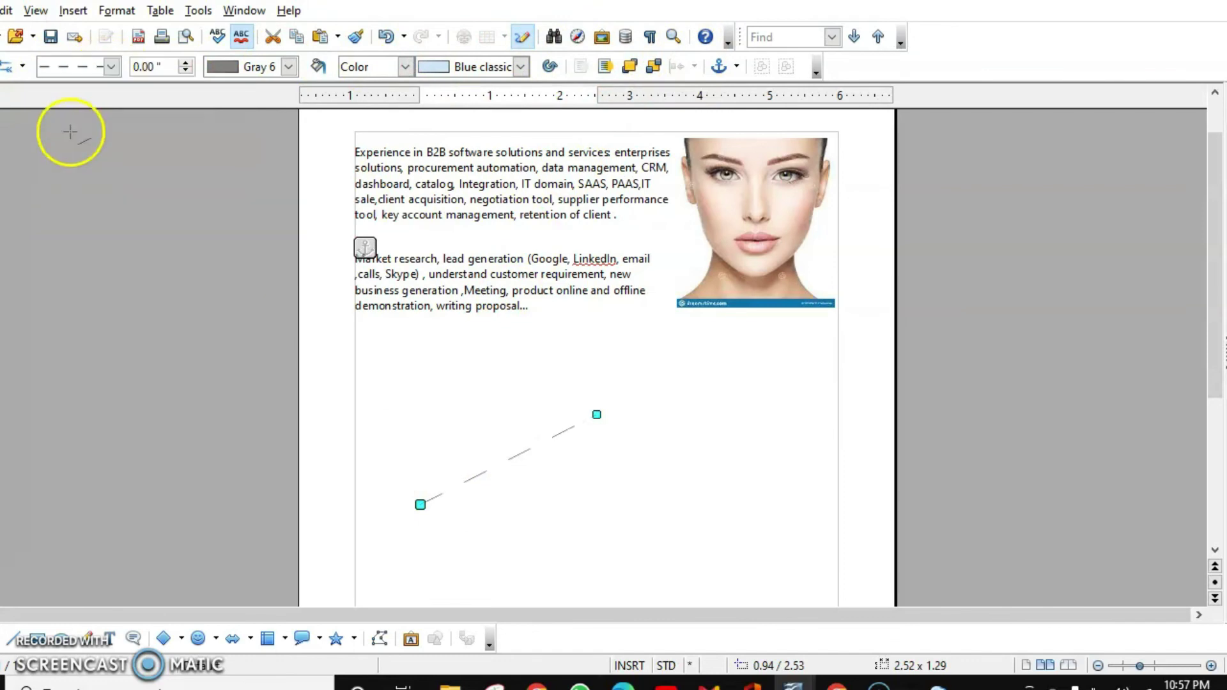
pyautogui.click(186, 63)
pyautogui.click(186, 63)
pyautogui.click(186, 63)
pyautogui.click(186, 63)
pyautogui.click(186, 63)
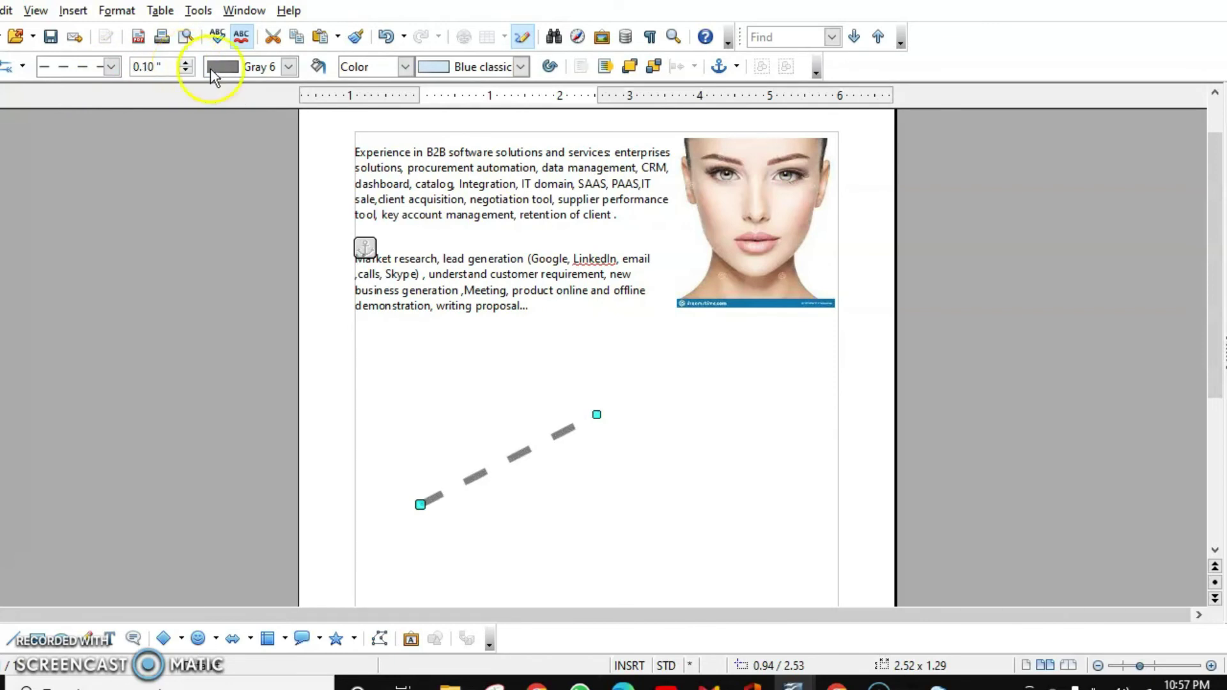
# Colour the dashed diagonal line Orange
pyautogui.click(230, 67)
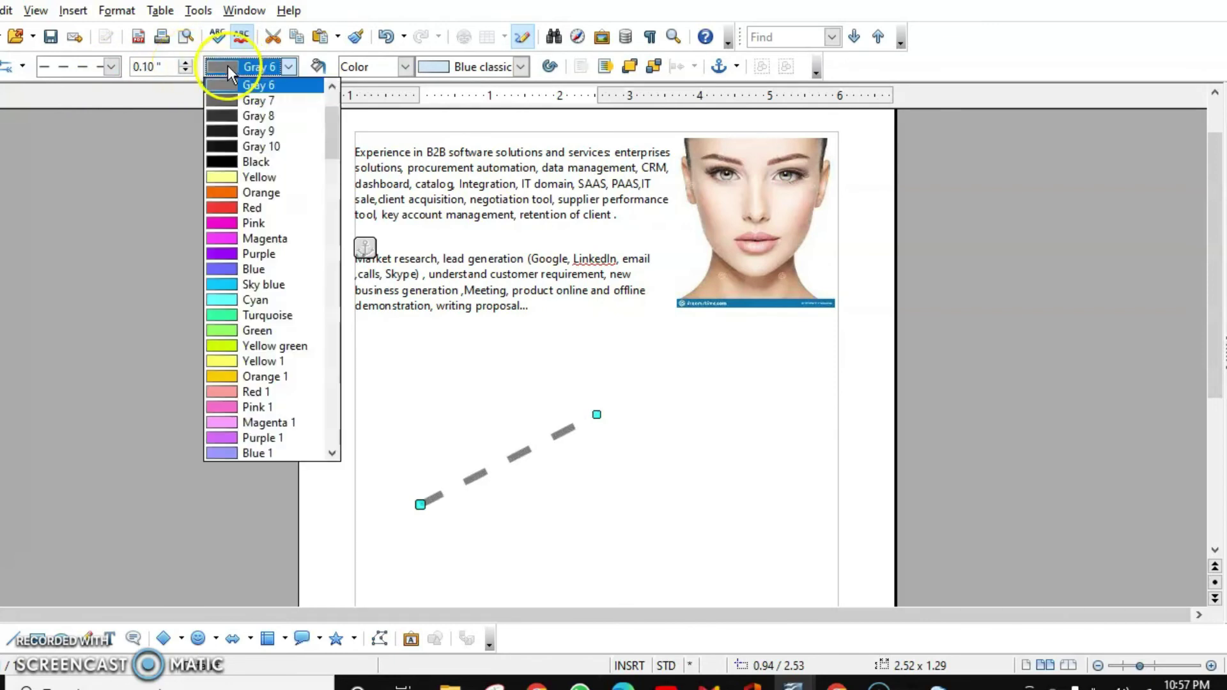
pyautogui.click(229, 191)
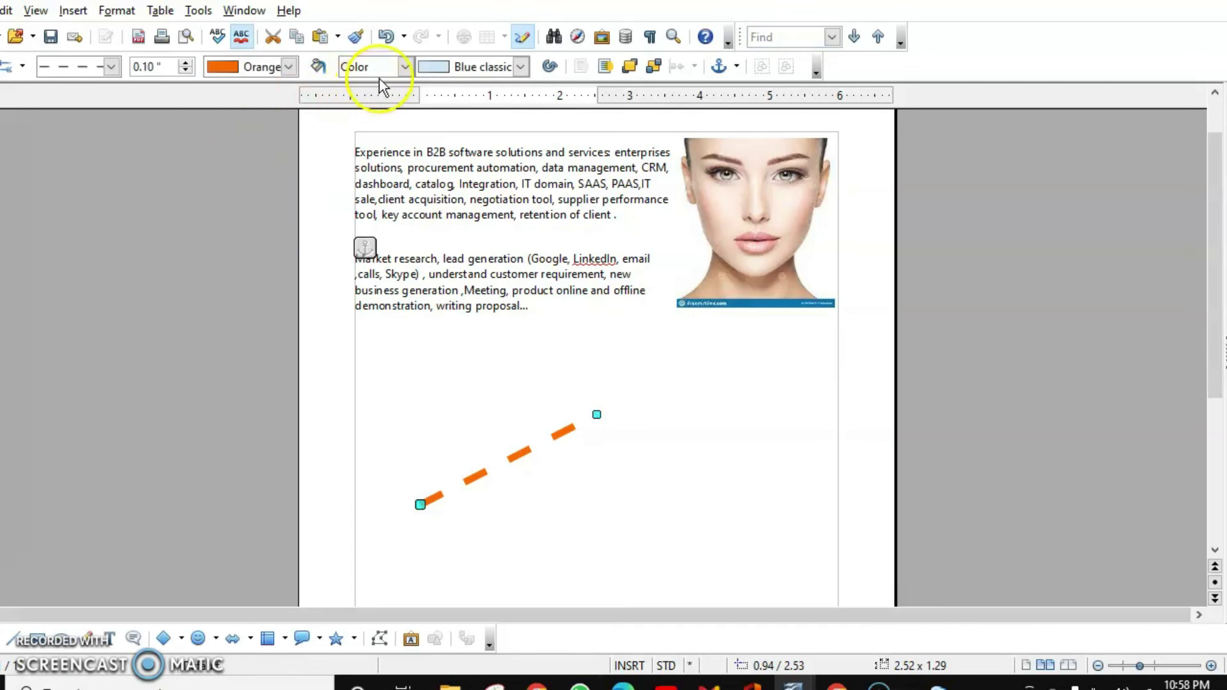
pyautogui.click(521, 67)
pyautogui.click(522, 67)
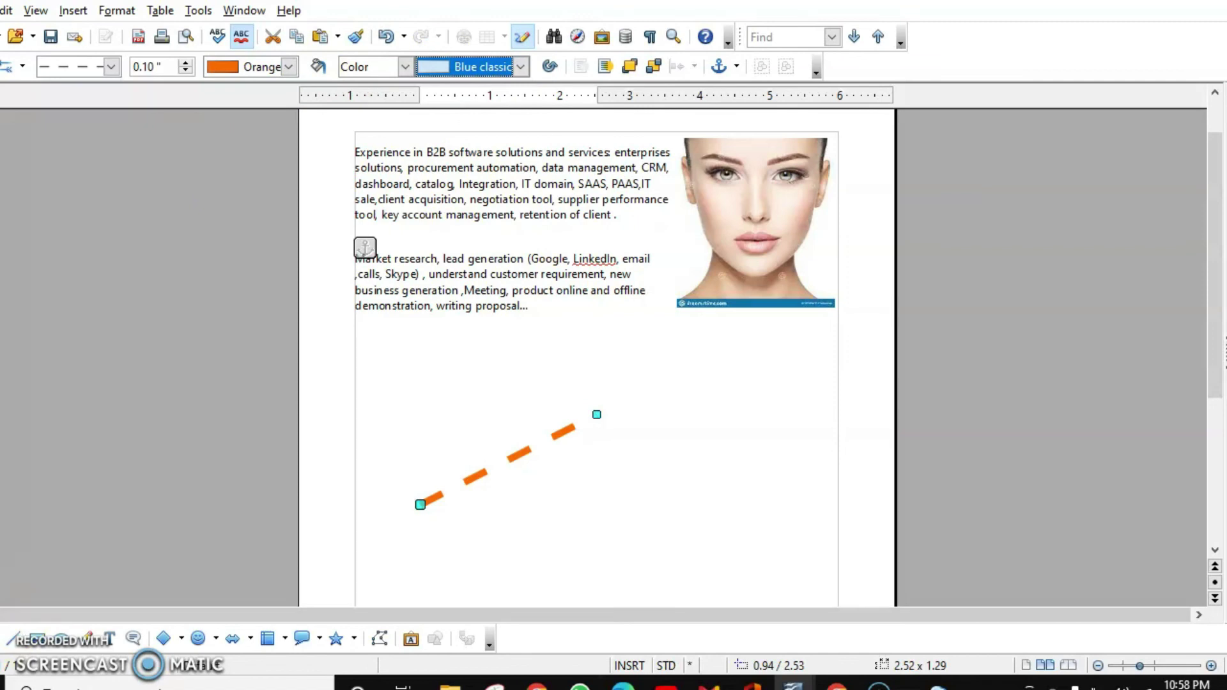
# Draw a diamond about 1.48" wide and 1.37" high beside the dashed line's lower end and fill it with Green 10
pyautogui.click(163, 638)
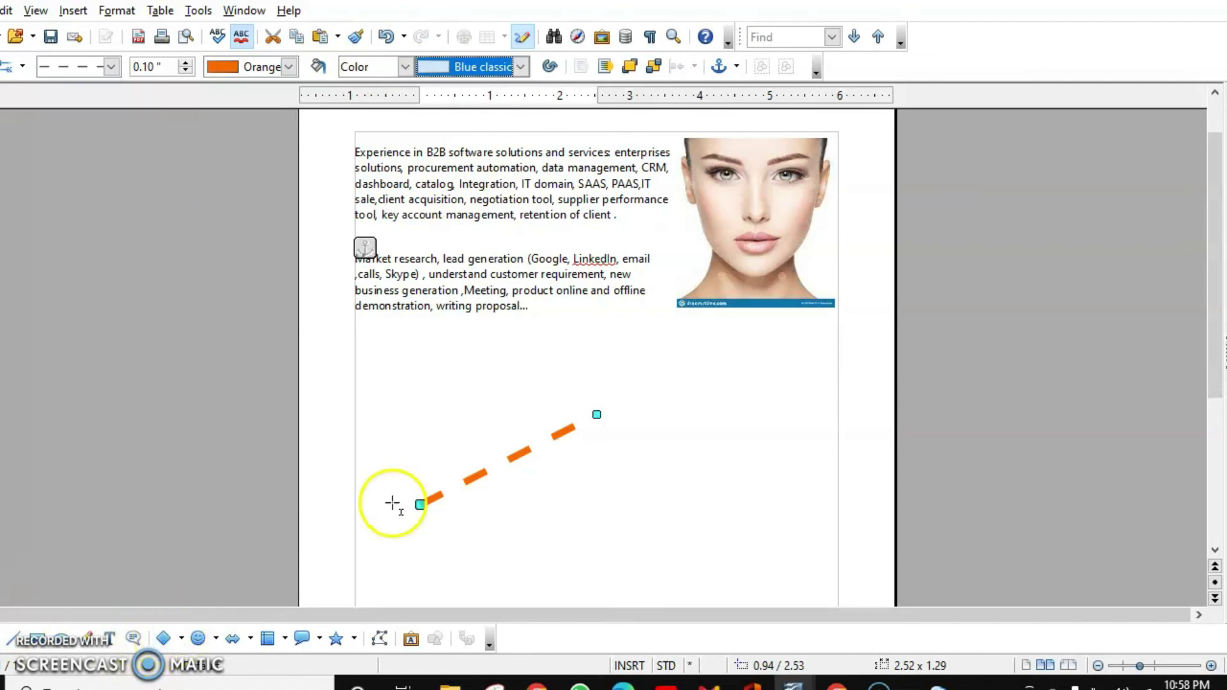
pyautogui.moveTo(650, 459); pyautogui.dragTo(754, 555)
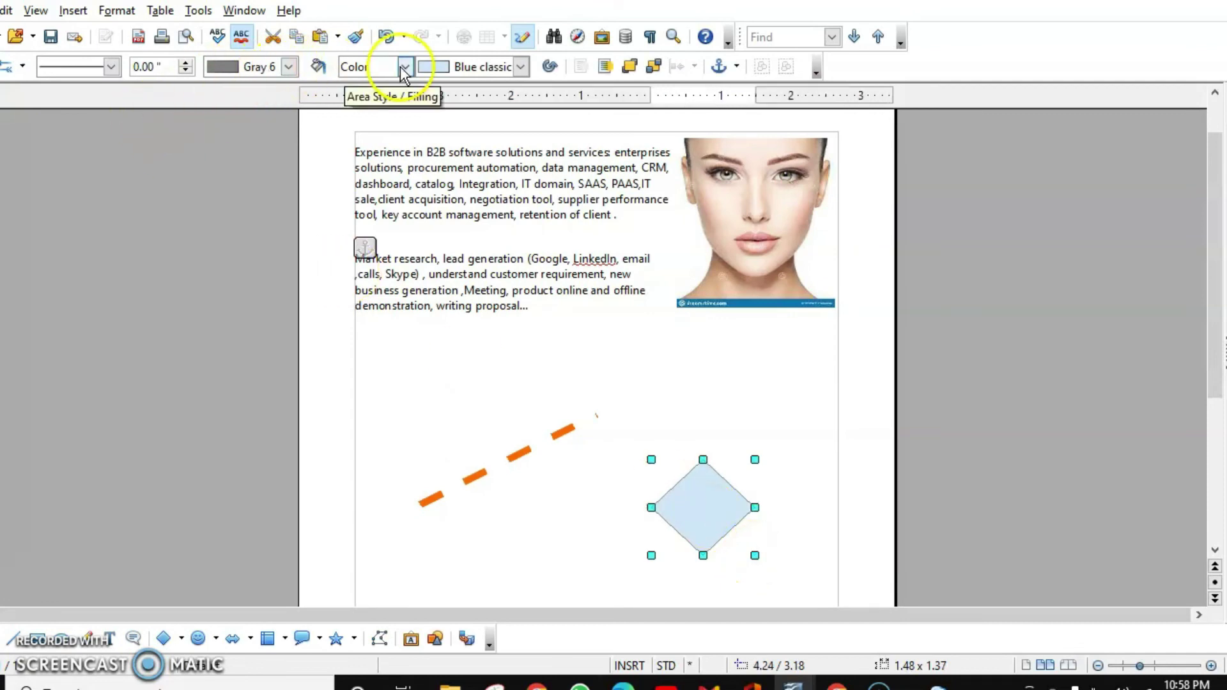
pyautogui.click(434, 68)
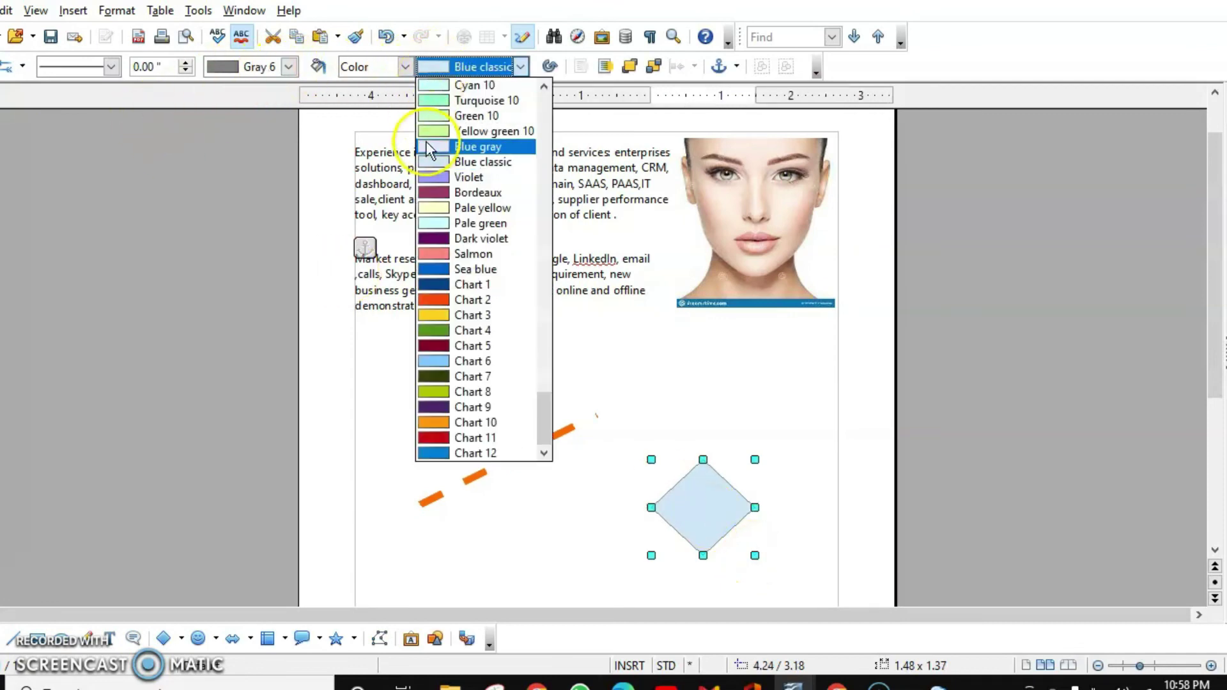
pyautogui.click(441, 118)
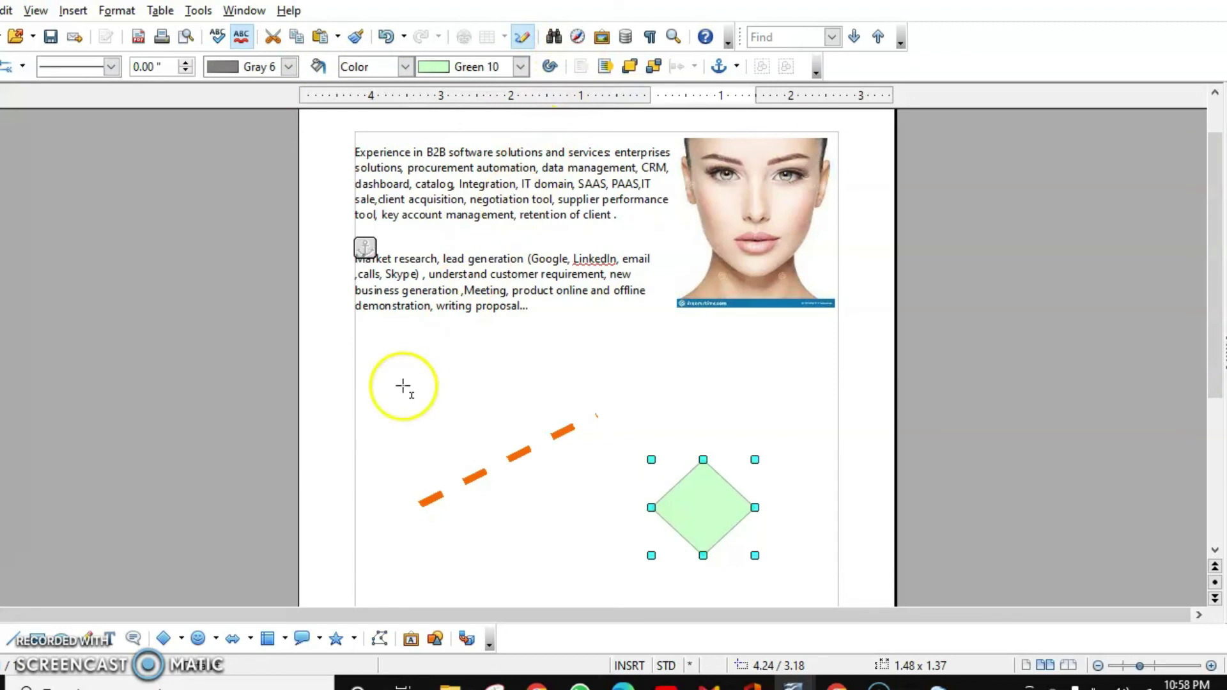
pyautogui.click(286, 638)
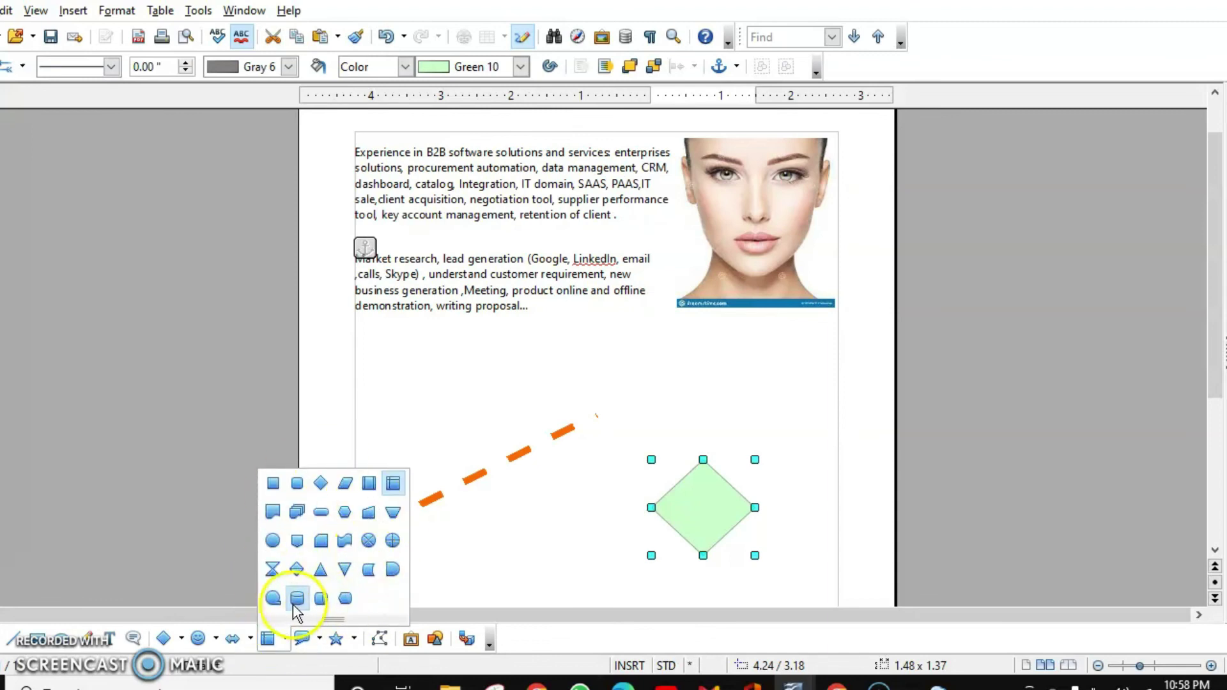
pyautogui.click(216, 641)
pyautogui.click(216, 640)
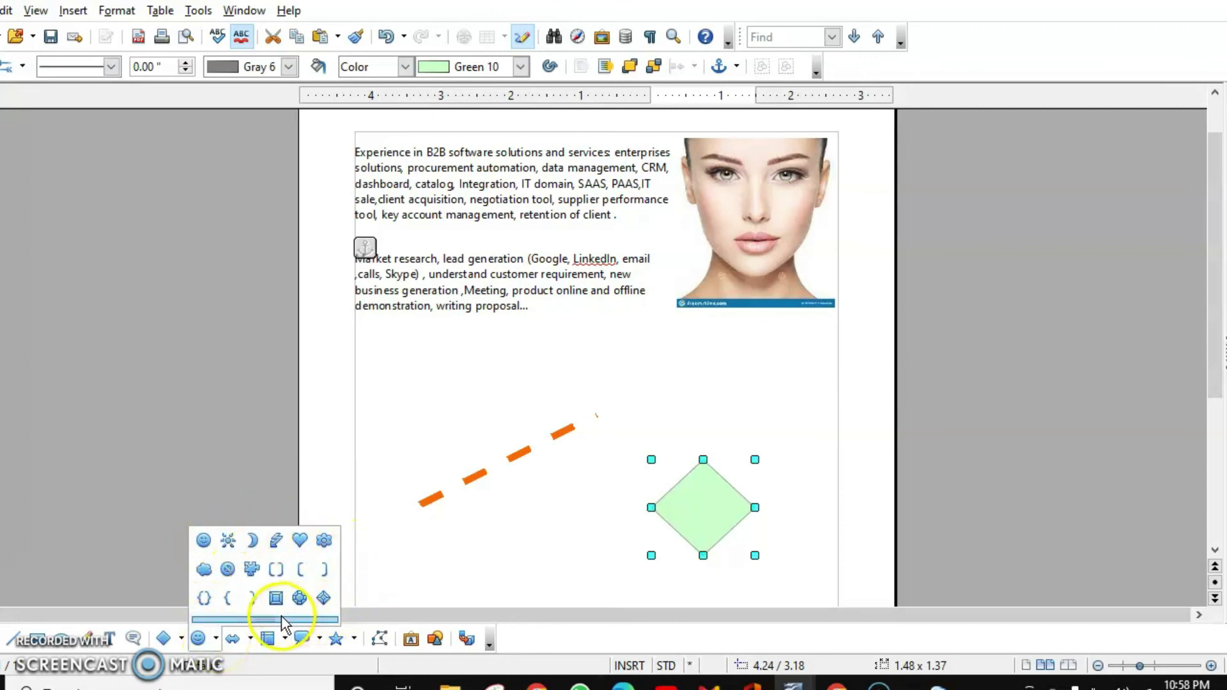
pyautogui.click(252, 638)
pyautogui.click(252, 638)
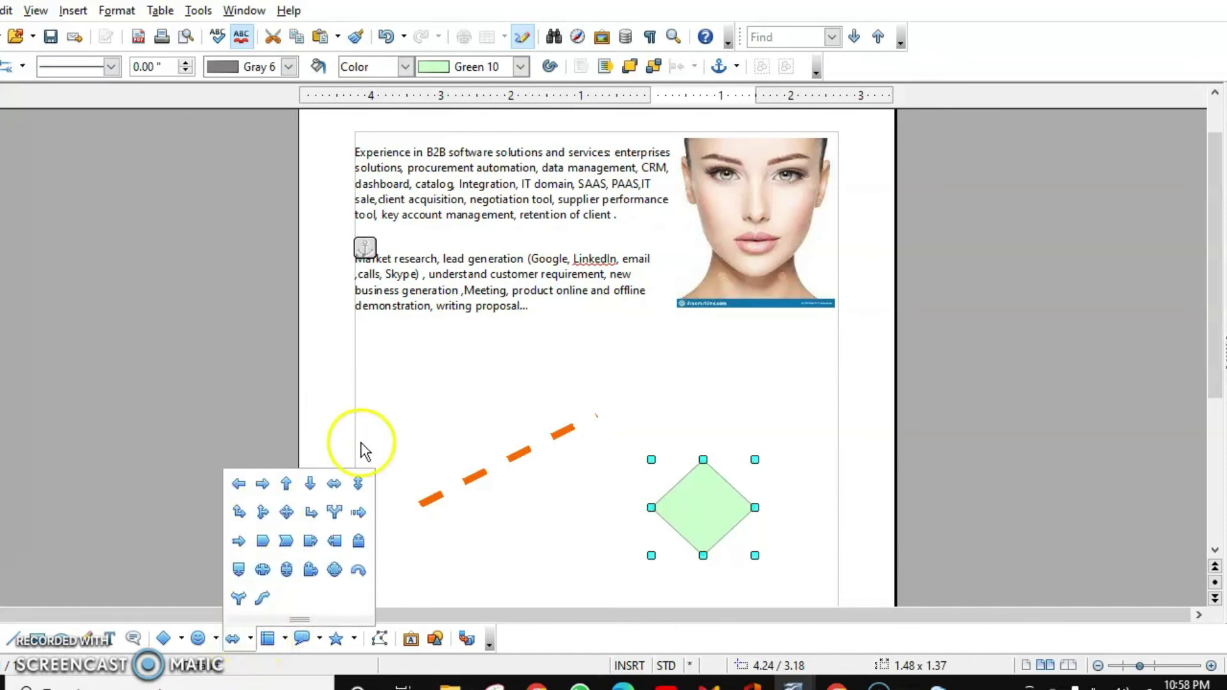
pyautogui.click(379, 639)
pyautogui.click(378, 639)
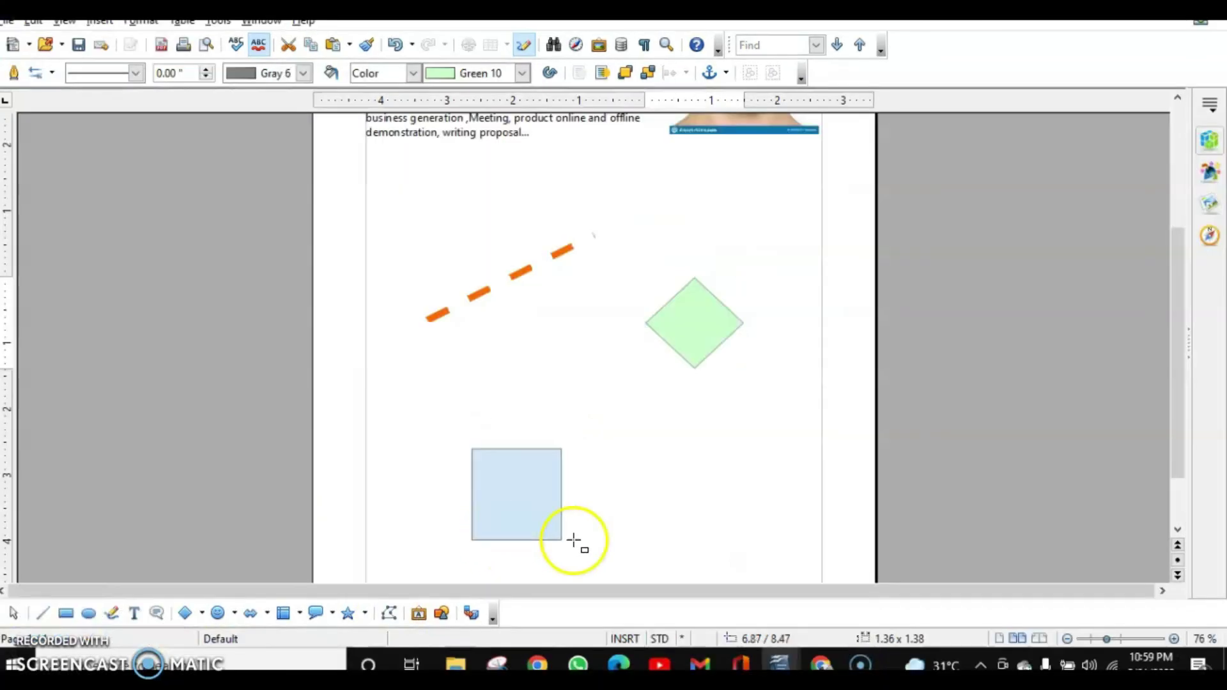
# Draw a rectangle about 3.88" wide and 1.28" high below the other shapes and edit its corner point to round the corners fully
pyautogui.moveTo(569, 540); pyautogui.dragTo(728, 532)
pyautogui.click(394, 612)
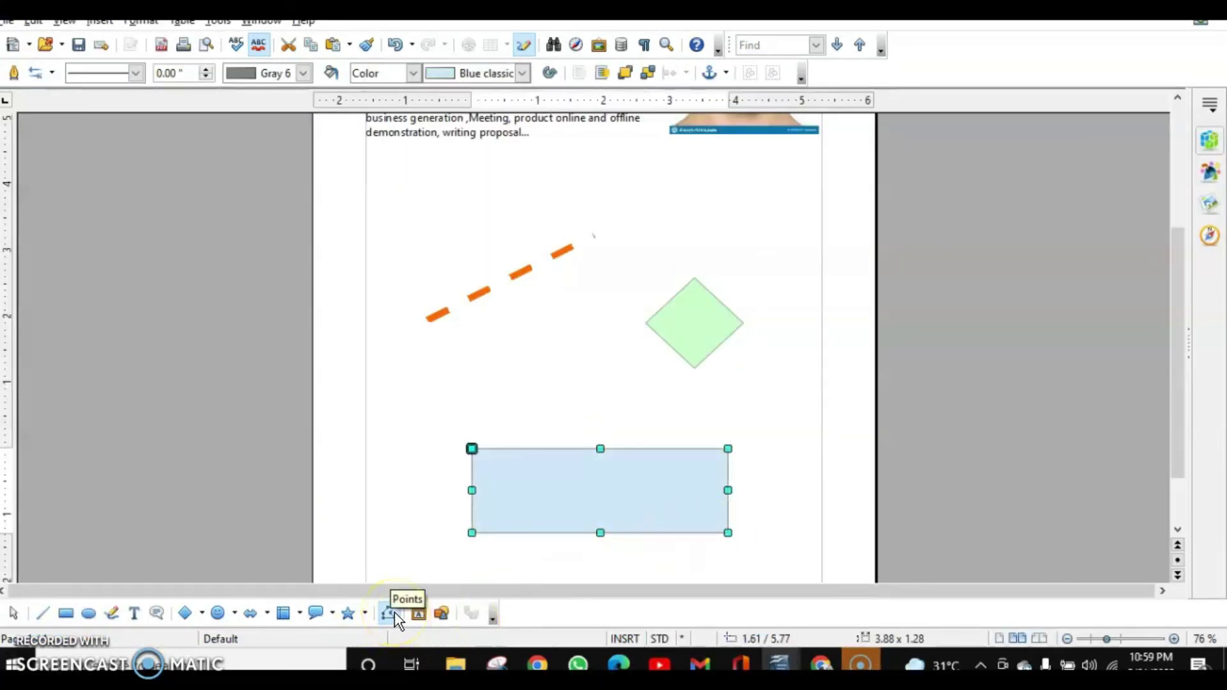
pyautogui.click(471, 449)
pyautogui.moveTo(471, 450); pyautogui.dragTo(534, 520)
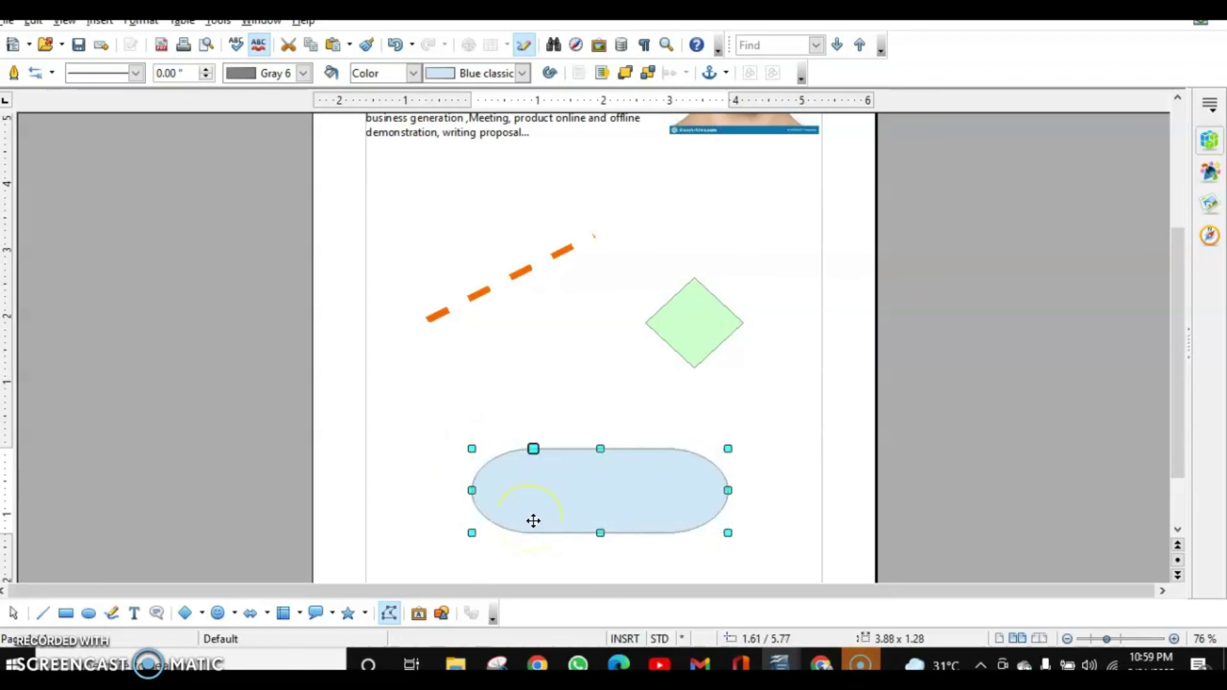
# Insert a Fontwork object in the Favorite 16 style and reduce it to about 1.53" by 0.97" below the blue rounded shape
pyautogui.click(416, 614)
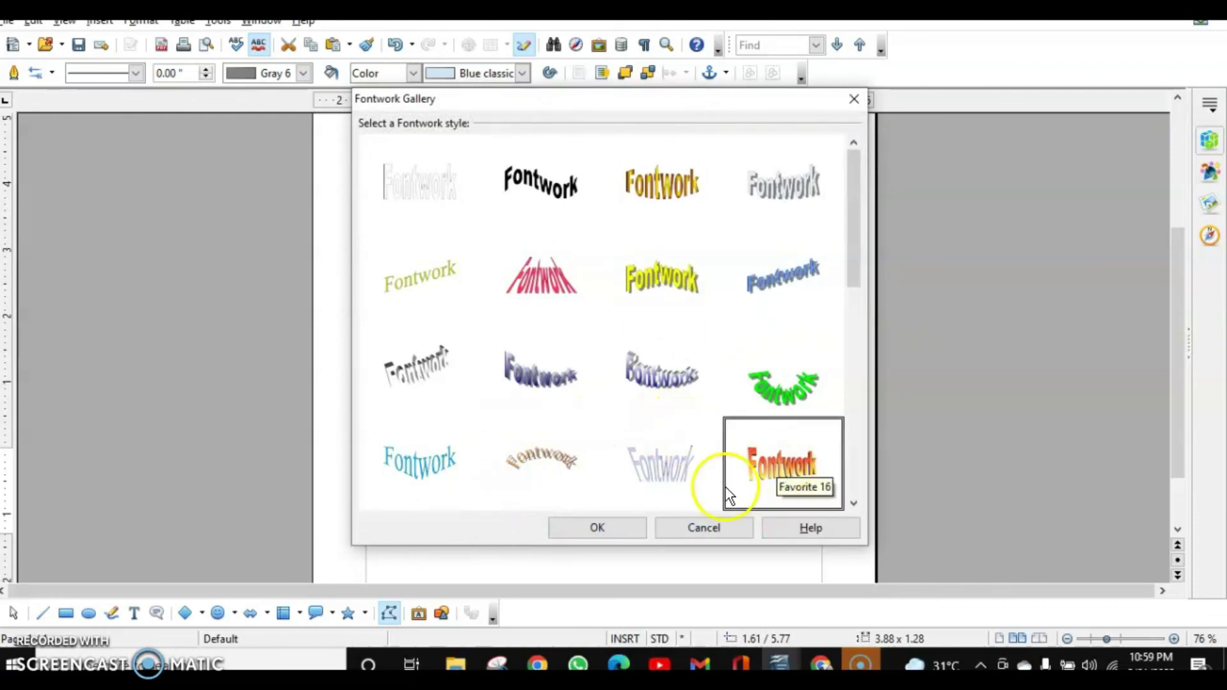
pyautogui.click(604, 529)
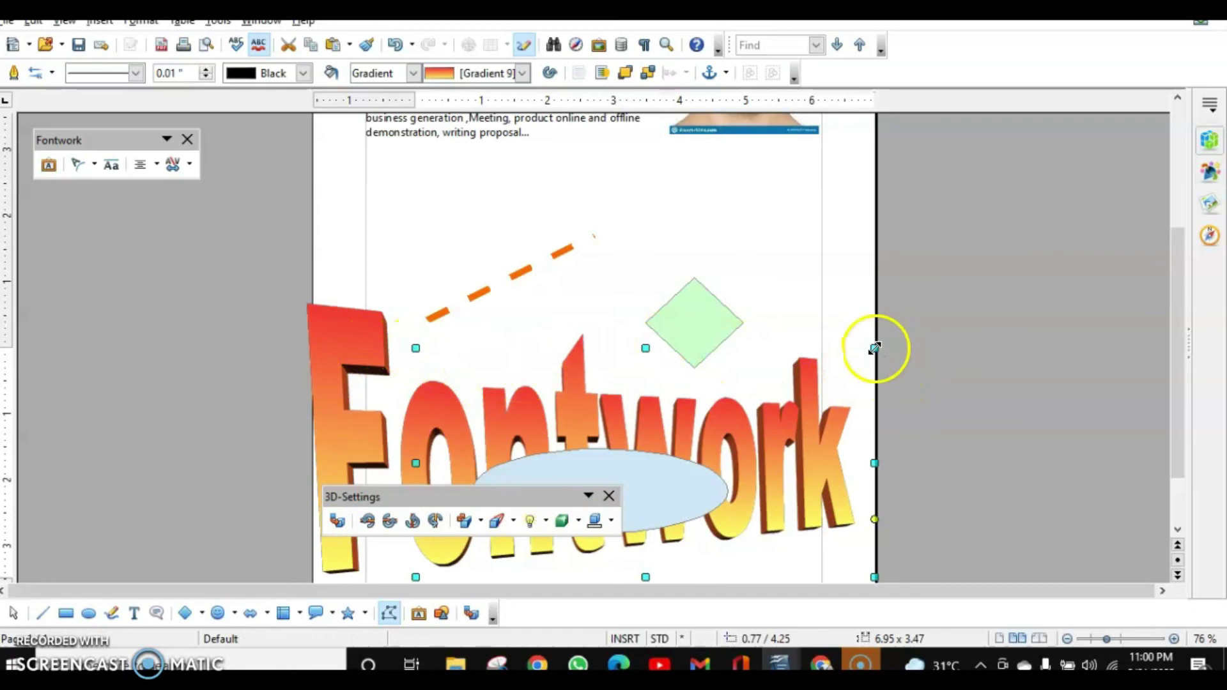
pyautogui.hotkey('ctrl', 'z')
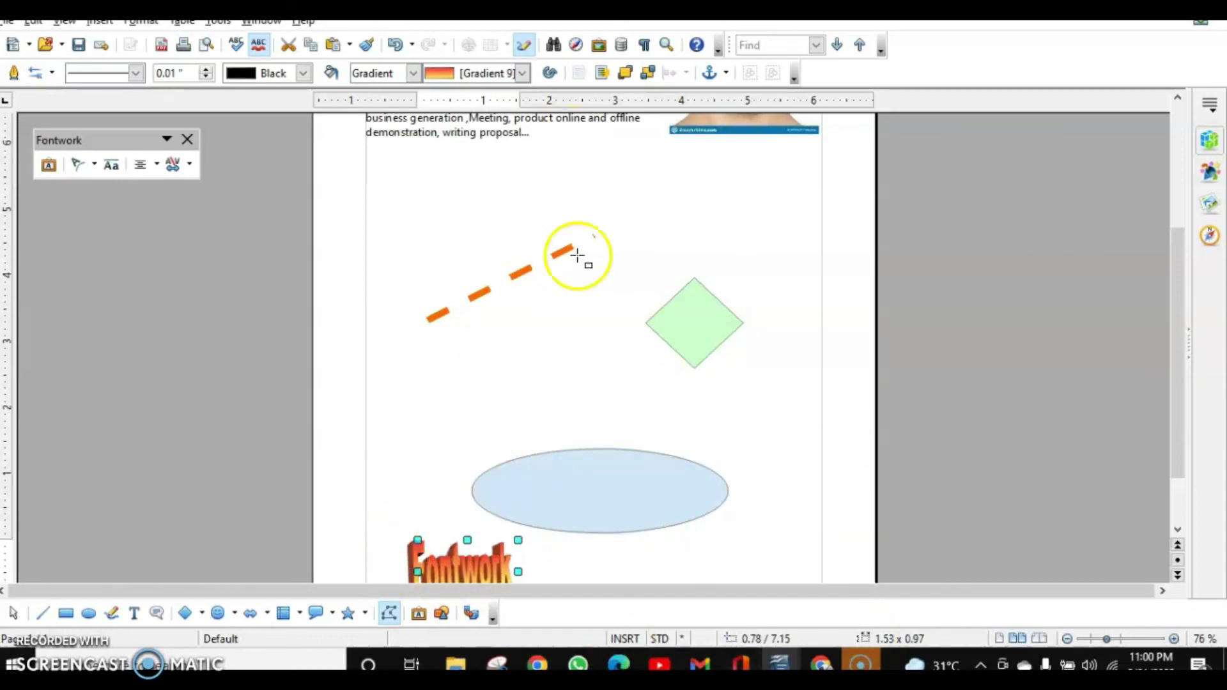
# Move the green diamond onto the blue ellipse and bring it forward one level
pyautogui.click(703, 319)
pyautogui.click(665, 330)
pyautogui.moveTo(663, 329); pyautogui.dragTo(559, 497)
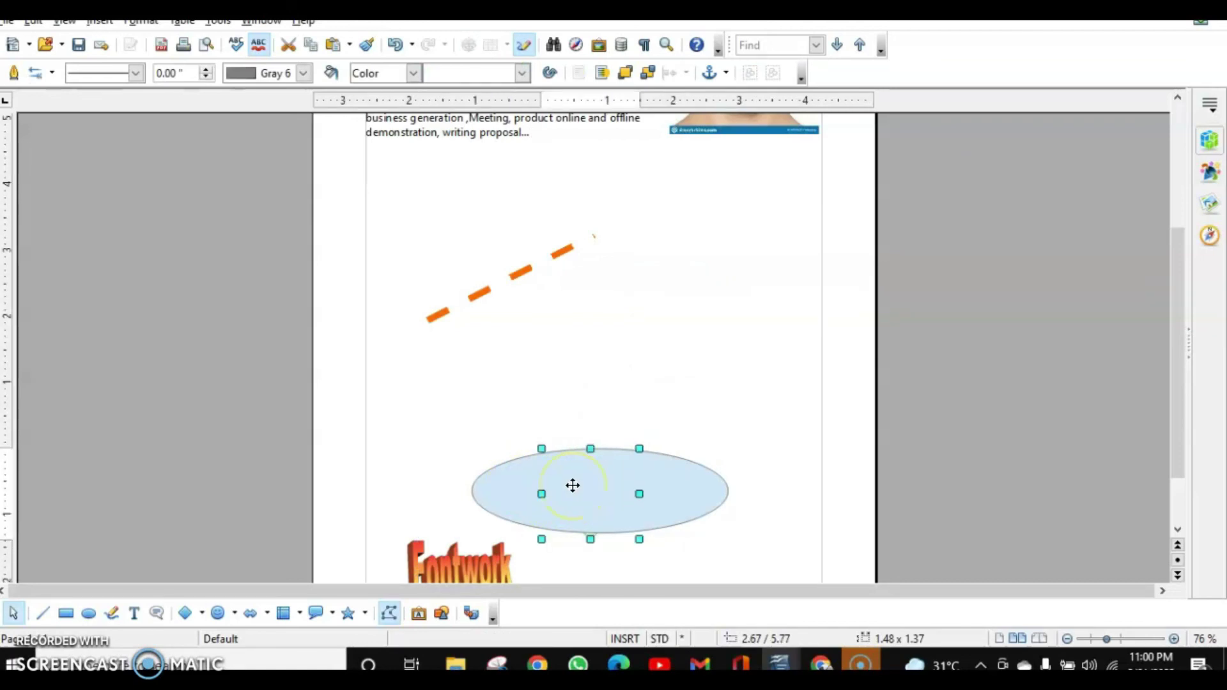
pyautogui.rightClick(573, 485)
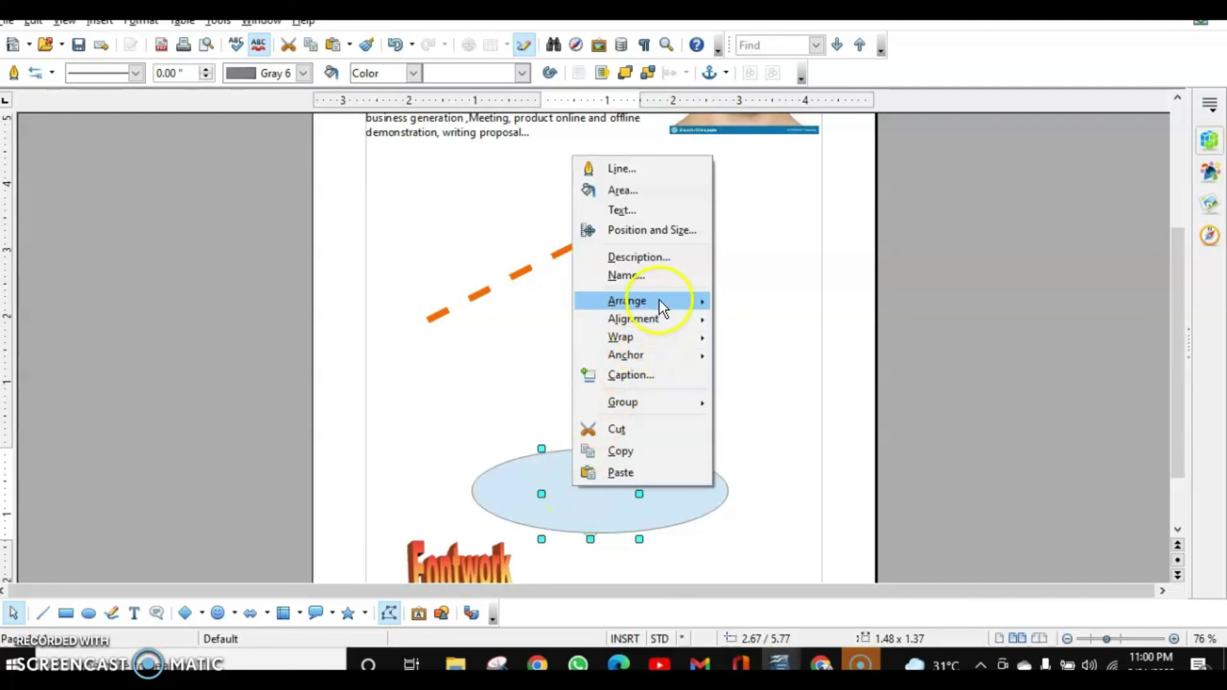
pyautogui.moveTo(658, 299)
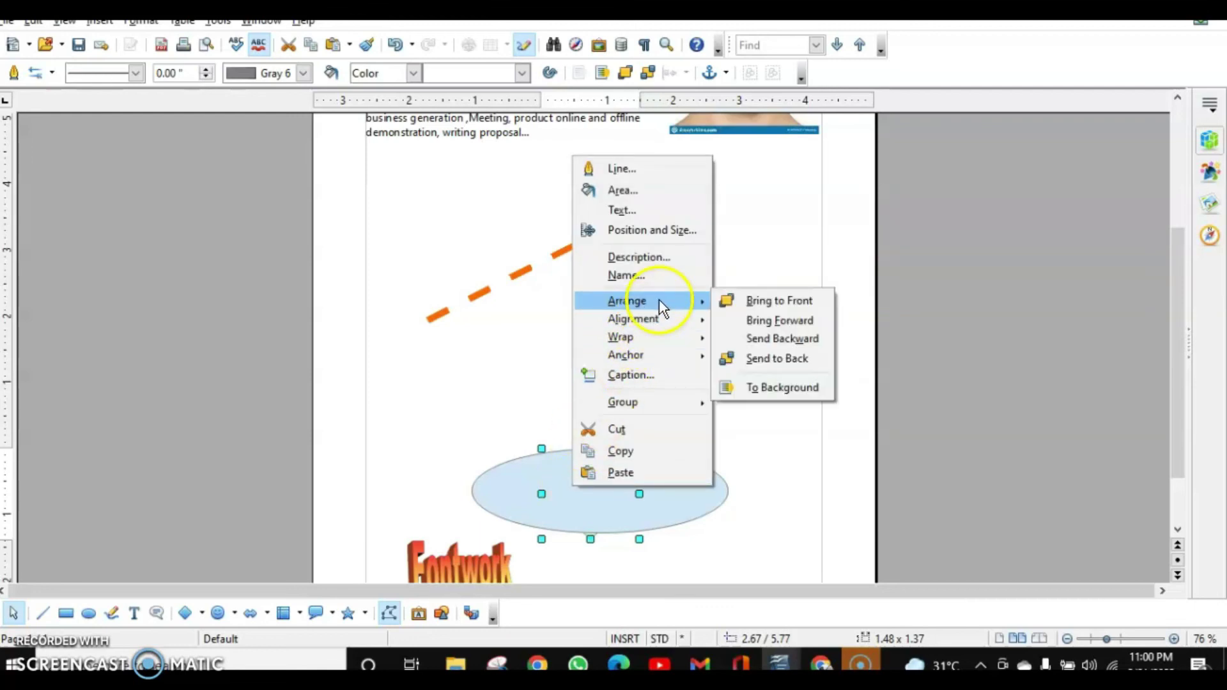
pyautogui.click(791, 319)
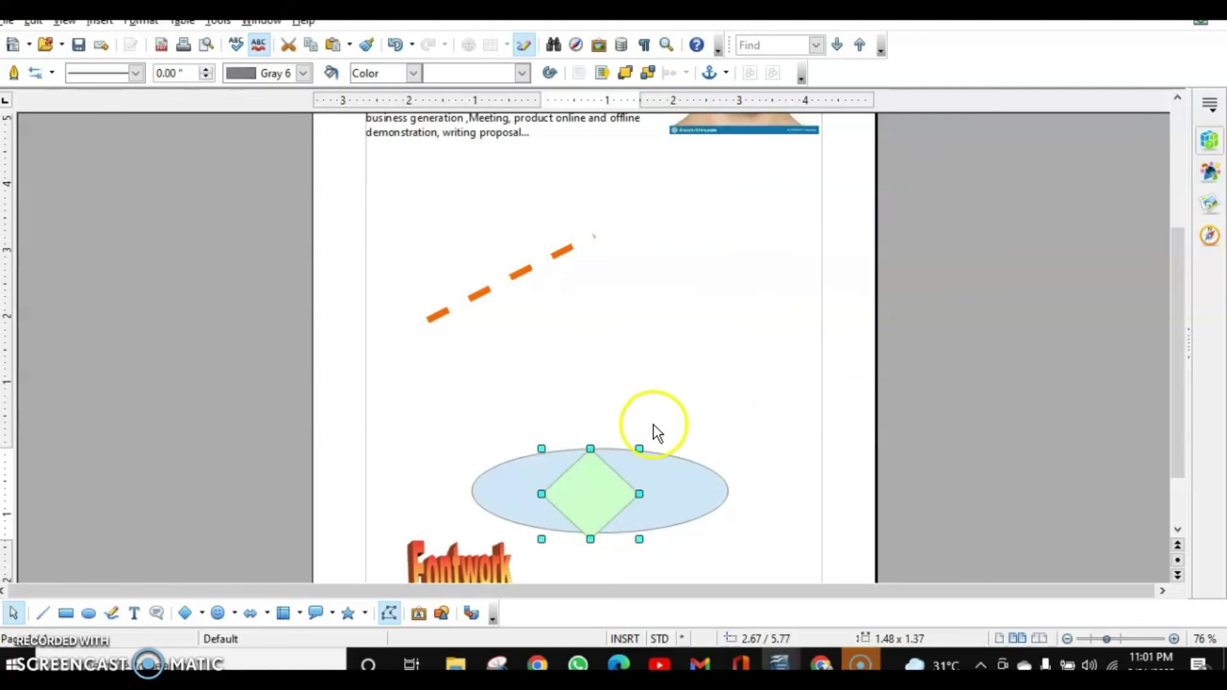
# Move the orange dashed line down across the diamond and ellipse and bring it to the front
pyautogui.moveTo(492, 287); pyautogui.dragTo(593, 488)
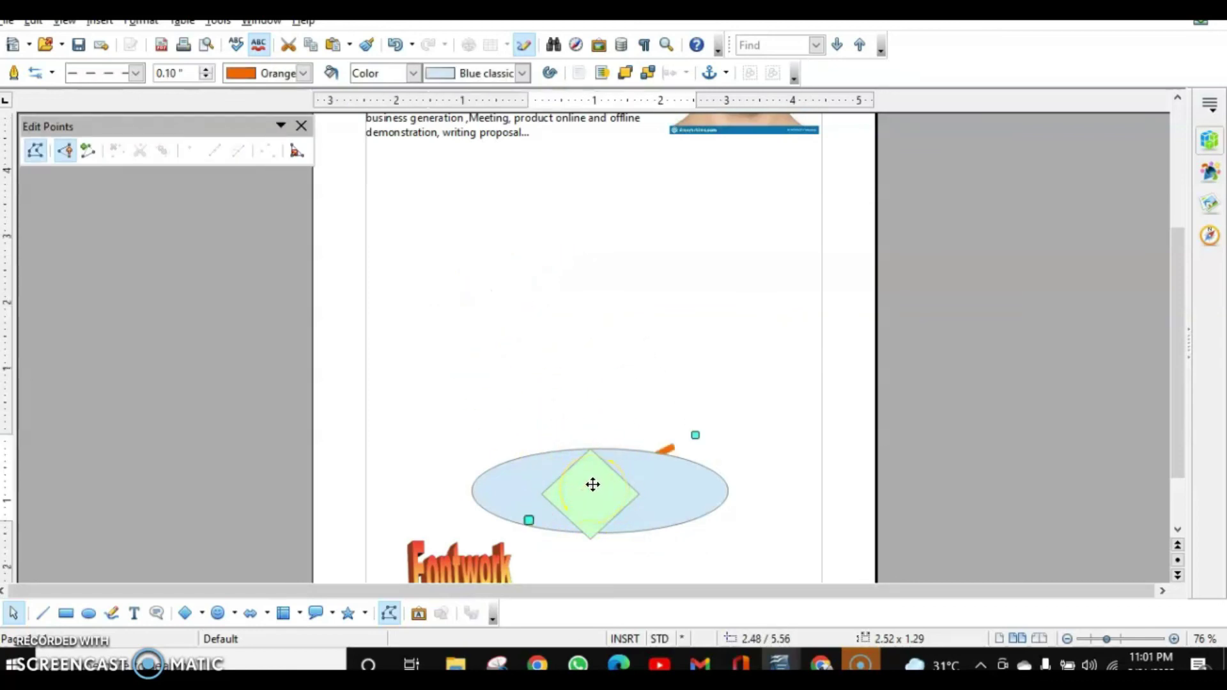
pyautogui.moveTo(592, 485)
pyautogui.mouseDown()
pyautogui.moveTo(638, 476)
pyautogui.moveTo(671, 447)
pyautogui.mouseUp()
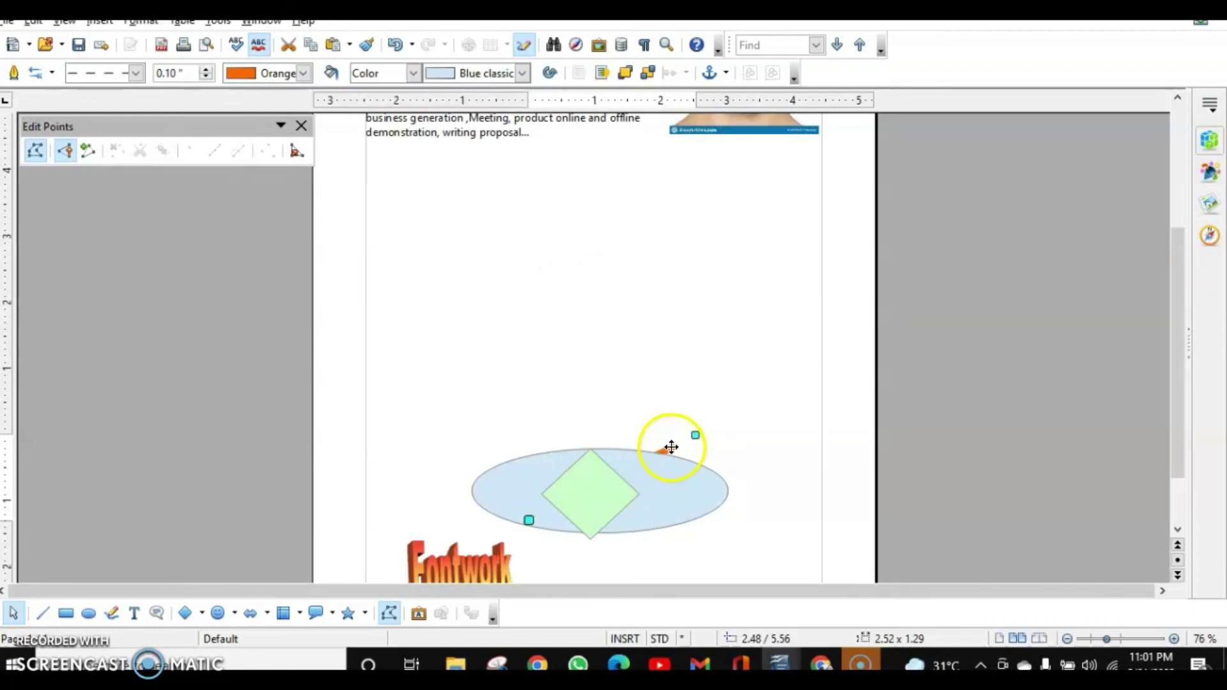
pyautogui.rightClick(671, 446)
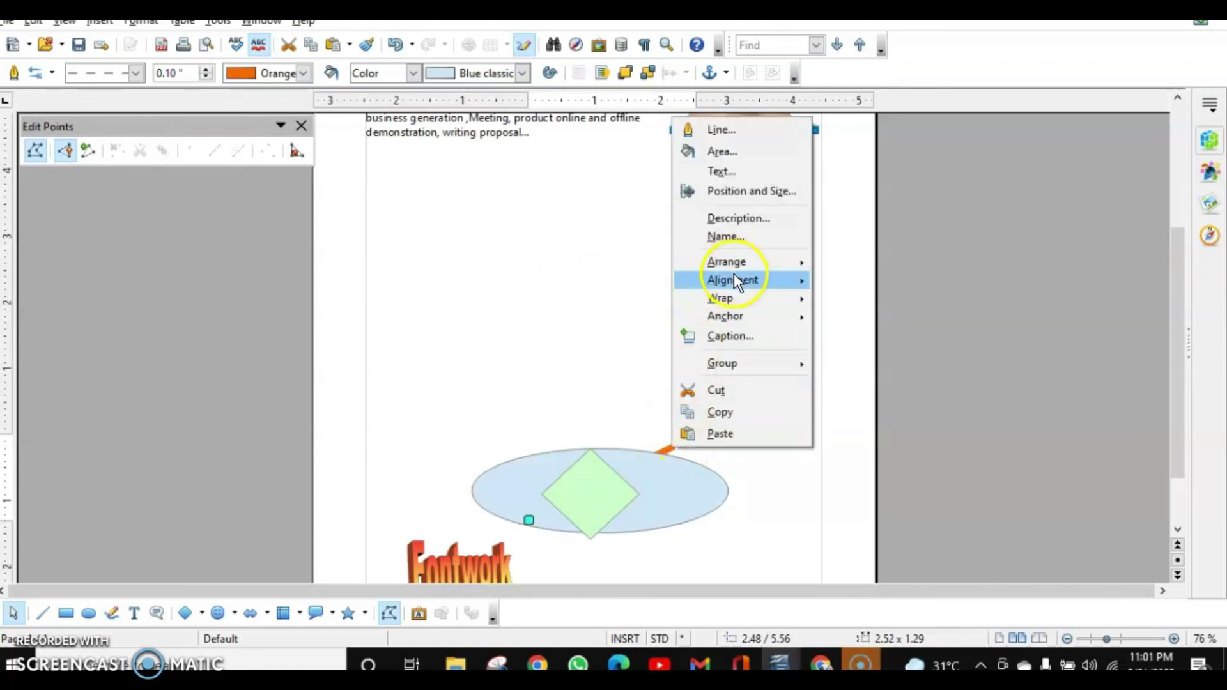
pyautogui.moveTo(737, 262)
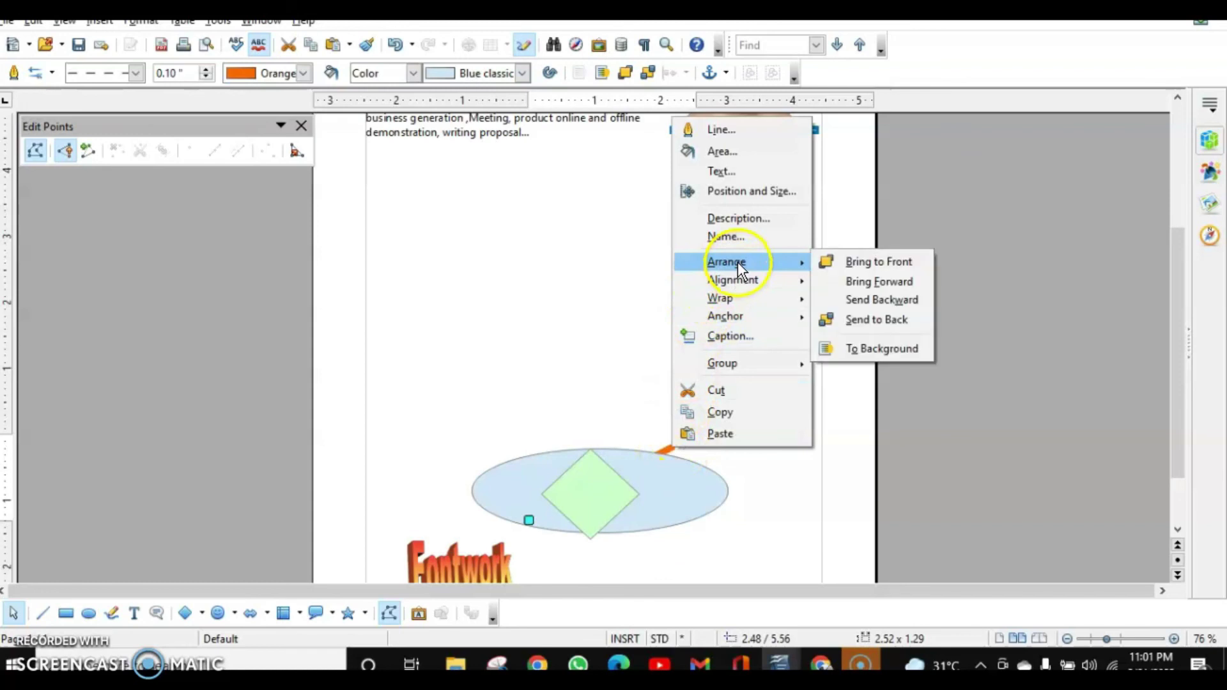
pyautogui.click(914, 261)
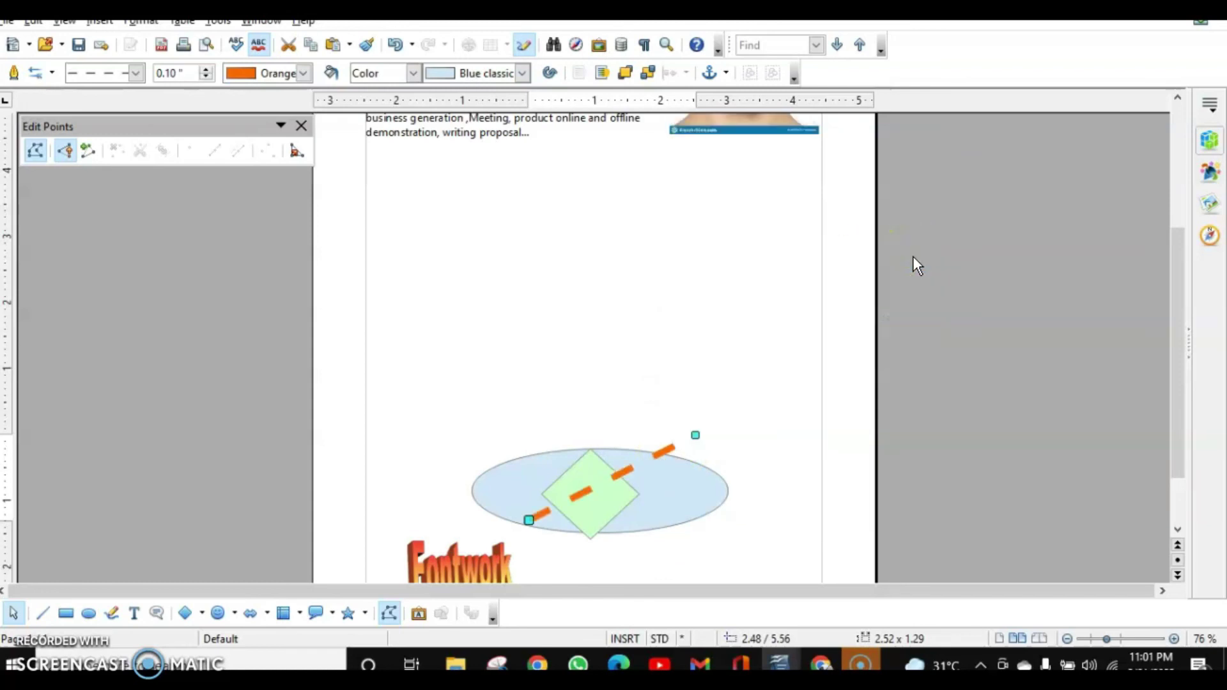
# Send the orange dashed line to the back and bring it forward one level, between the ellipse and the diamond
pyautogui.rightClick(629, 471)
pyautogui.moveTo(724, 278)
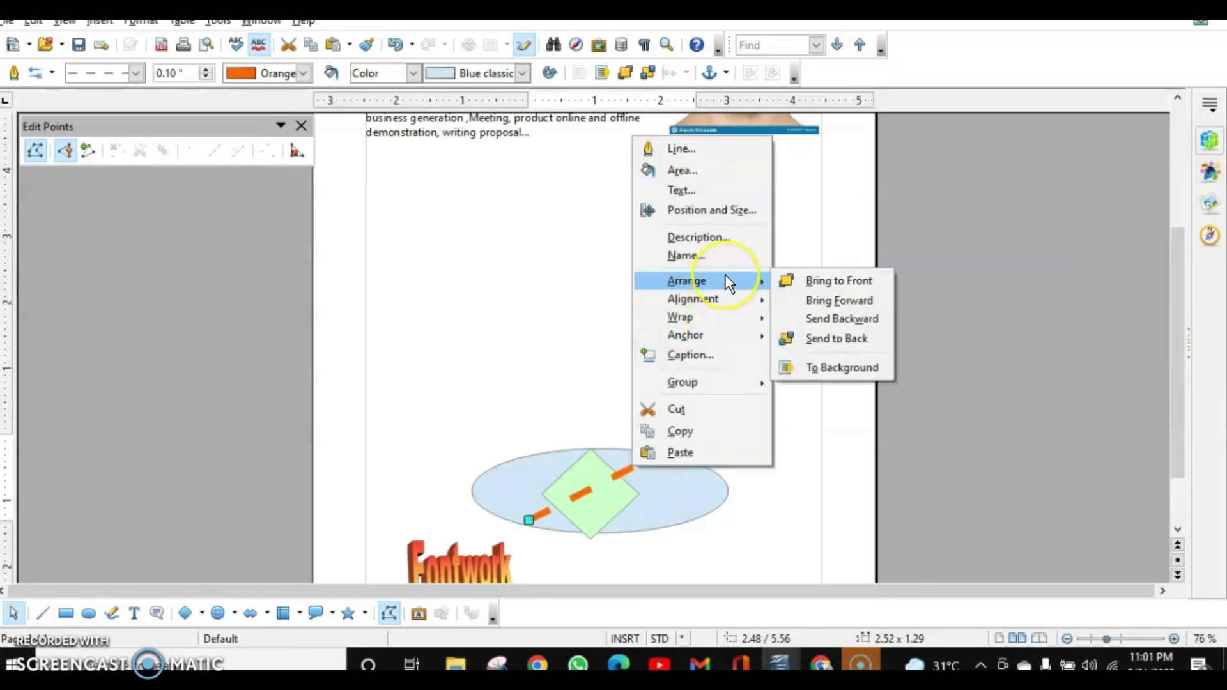
pyautogui.click(834, 337)
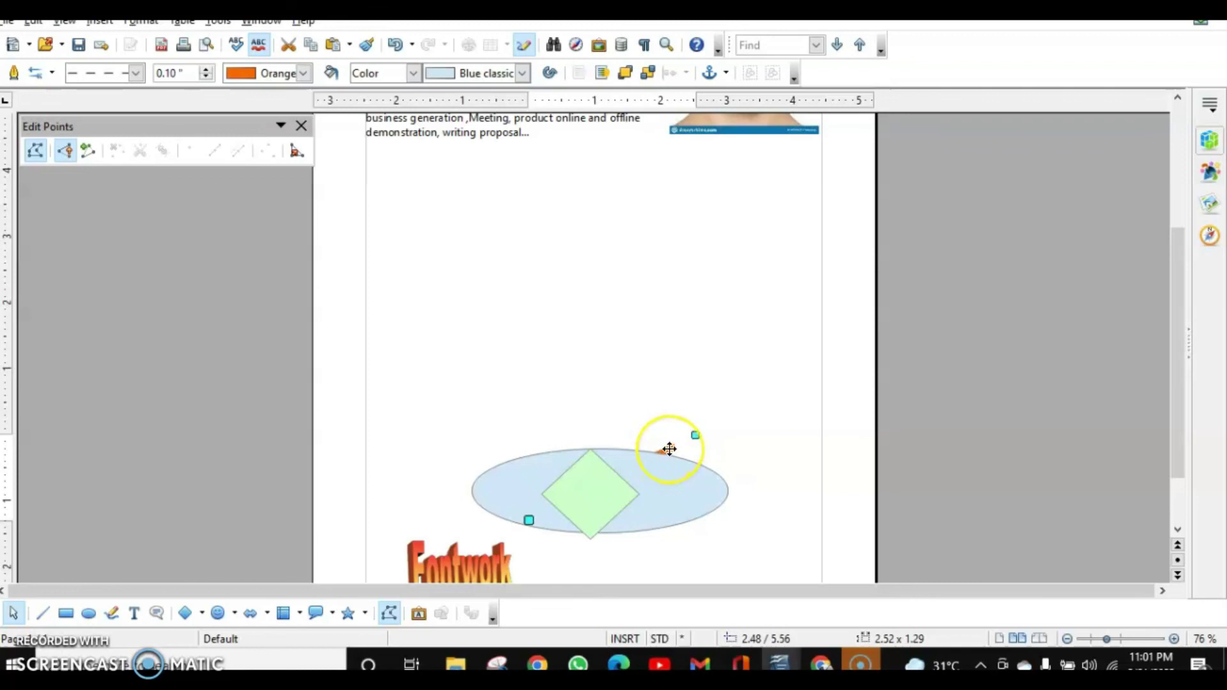
pyautogui.rightClick(669, 449)
pyautogui.moveTo(734, 261)
pyautogui.click(879, 282)
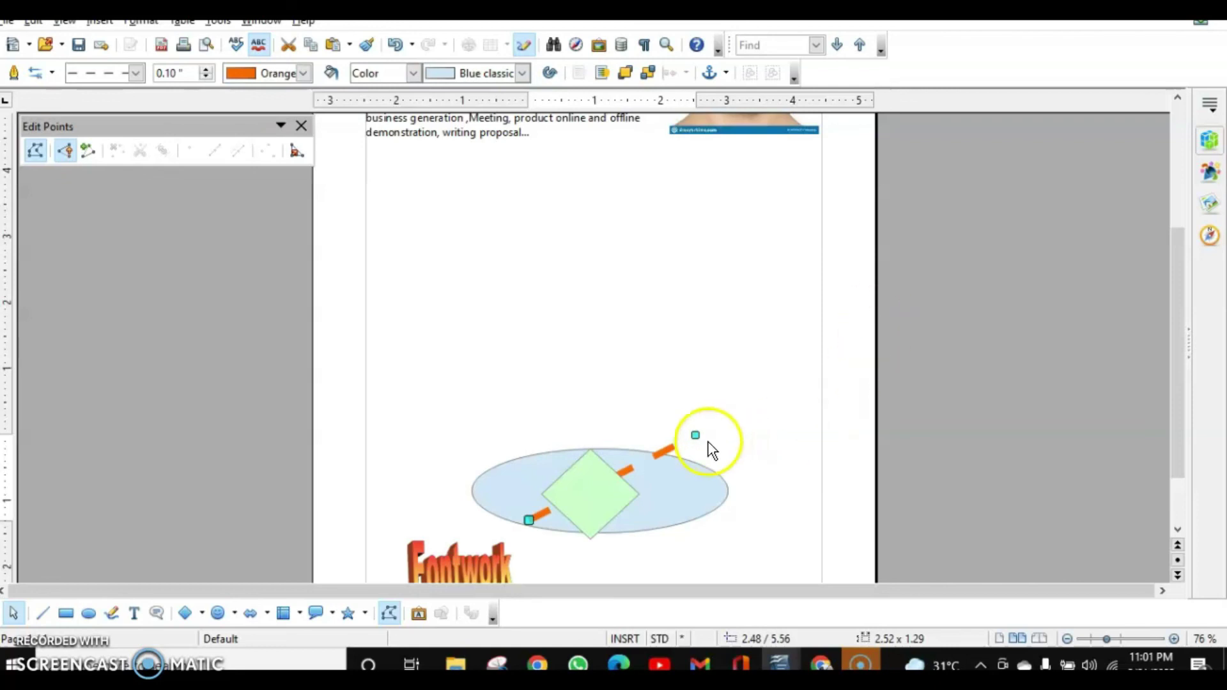
# Try to send the orange dashed line backward one level
pyautogui.click(668, 450)
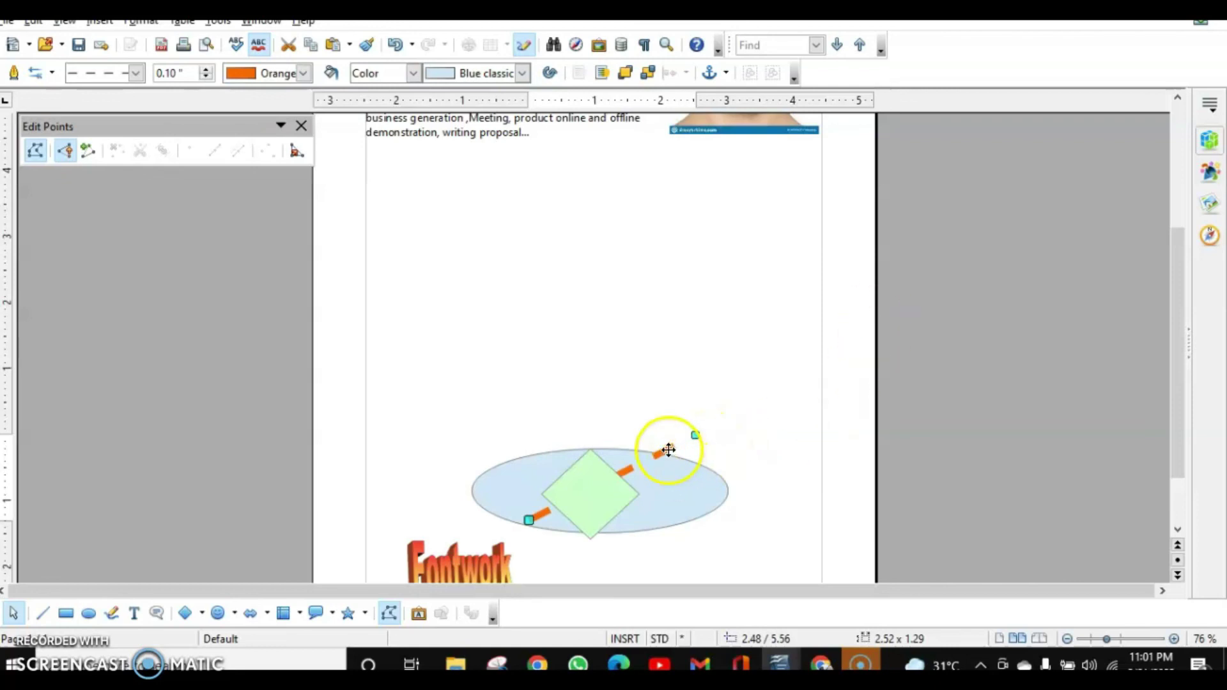
pyautogui.rightClick(668, 449)
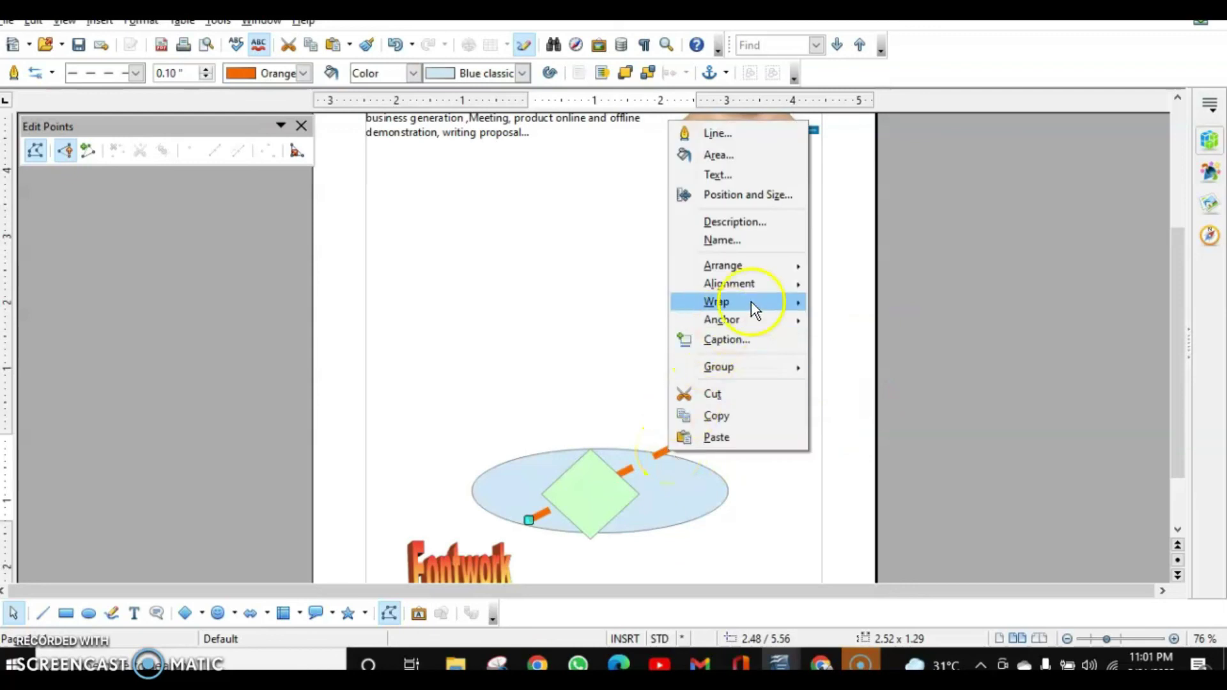
pyautogui.click(787, 267)
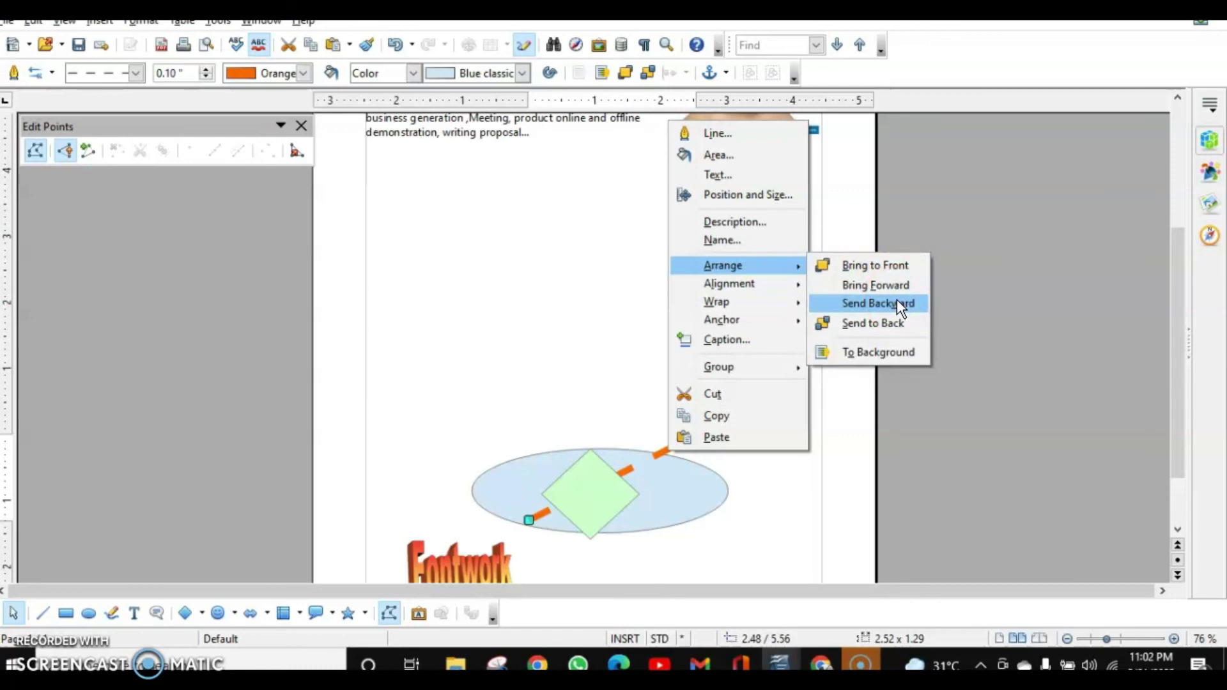
pyautogui.click(896, 299)
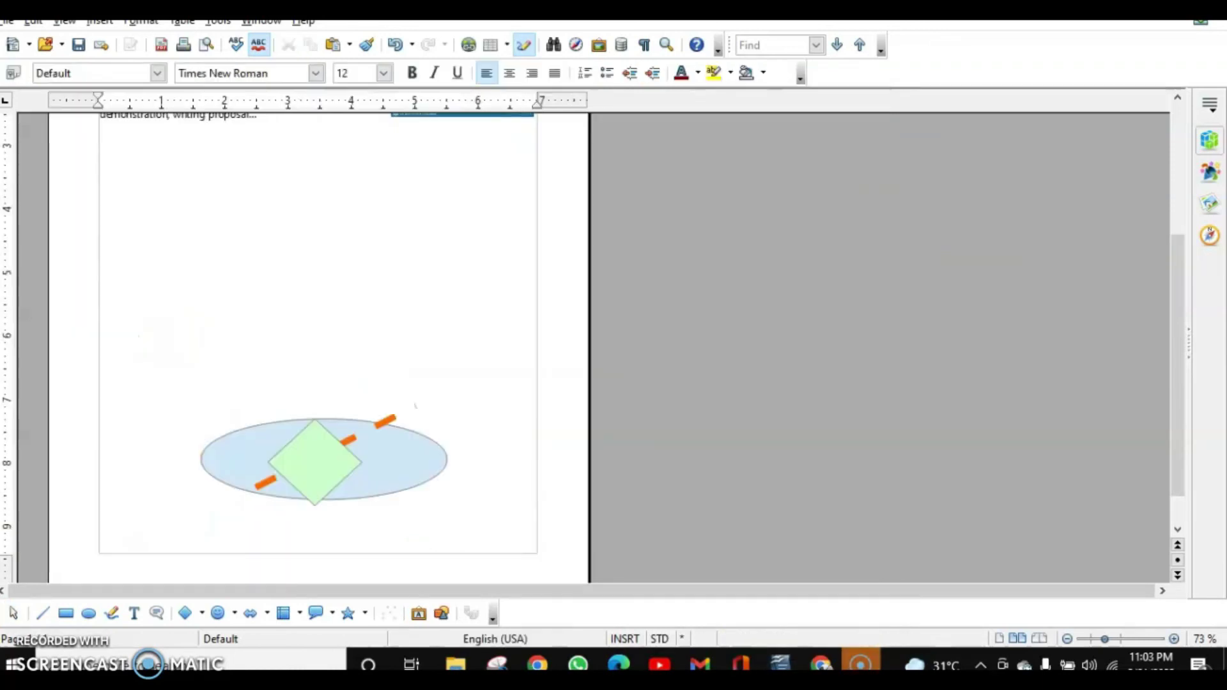
# Group the ellipse, diamond and orange dashed line into one object and scale the group to about 3.64 × 1.31 inches
pyautogui.click(315, 466)
pyautogui.moveTo(173, 364); pyautogui.dragTo(469, 538)
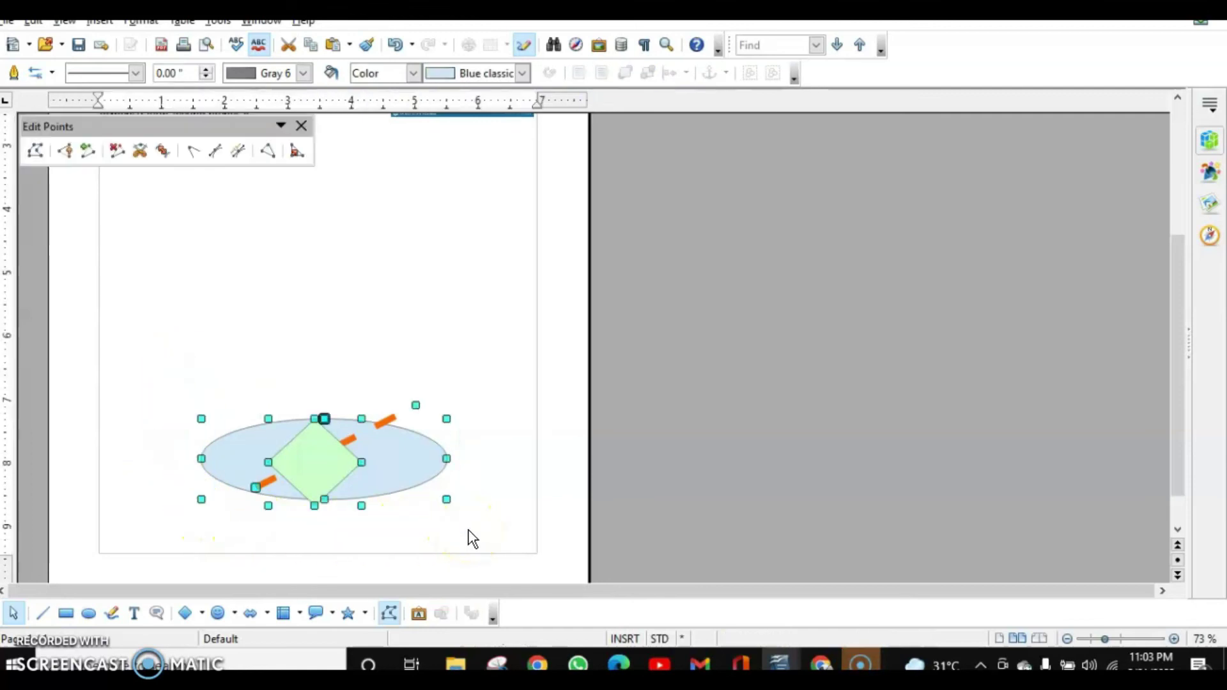
pyautogui.rightClick(324, 461)
pyautogui.moveTo(400, 382)
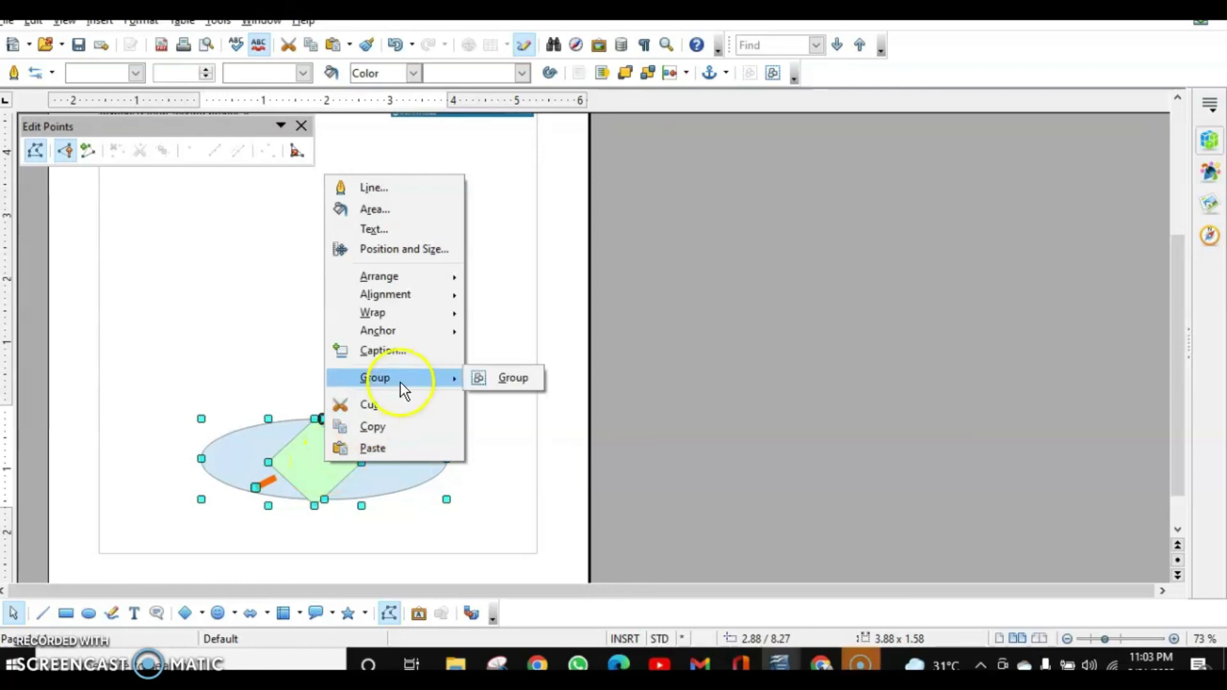
pyautogui.click(507, 377)
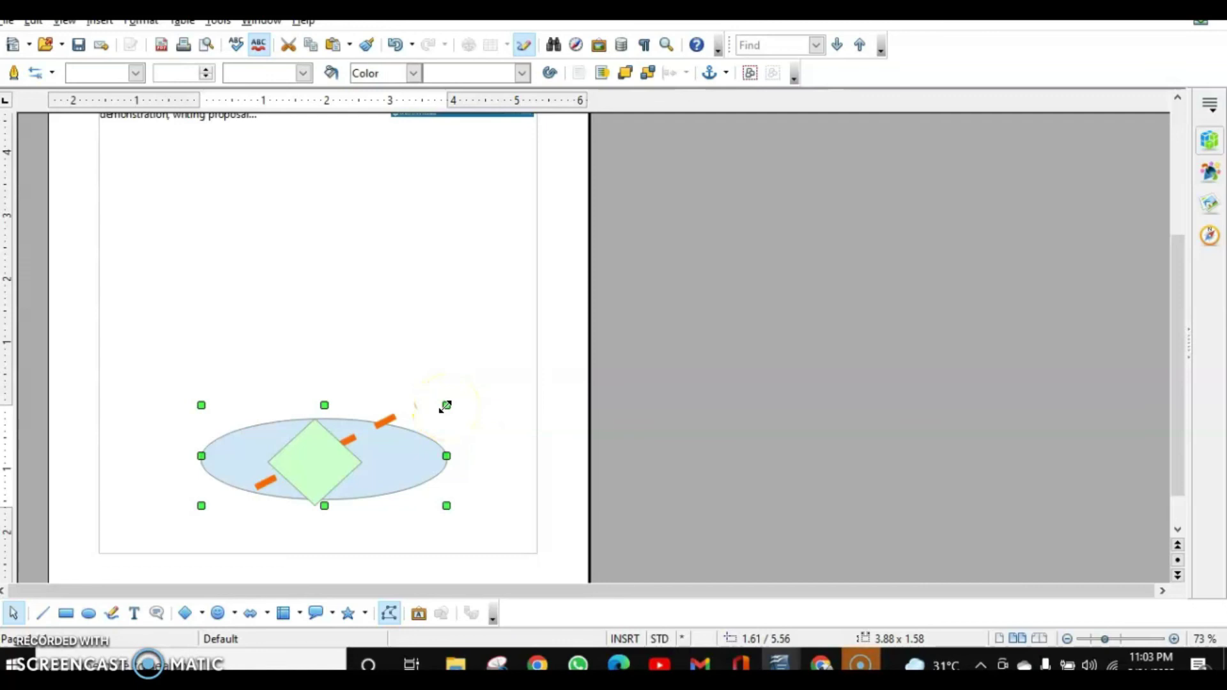
pyautogui.moveTo(445, 405); pyautogui.dragTo(347, 440)
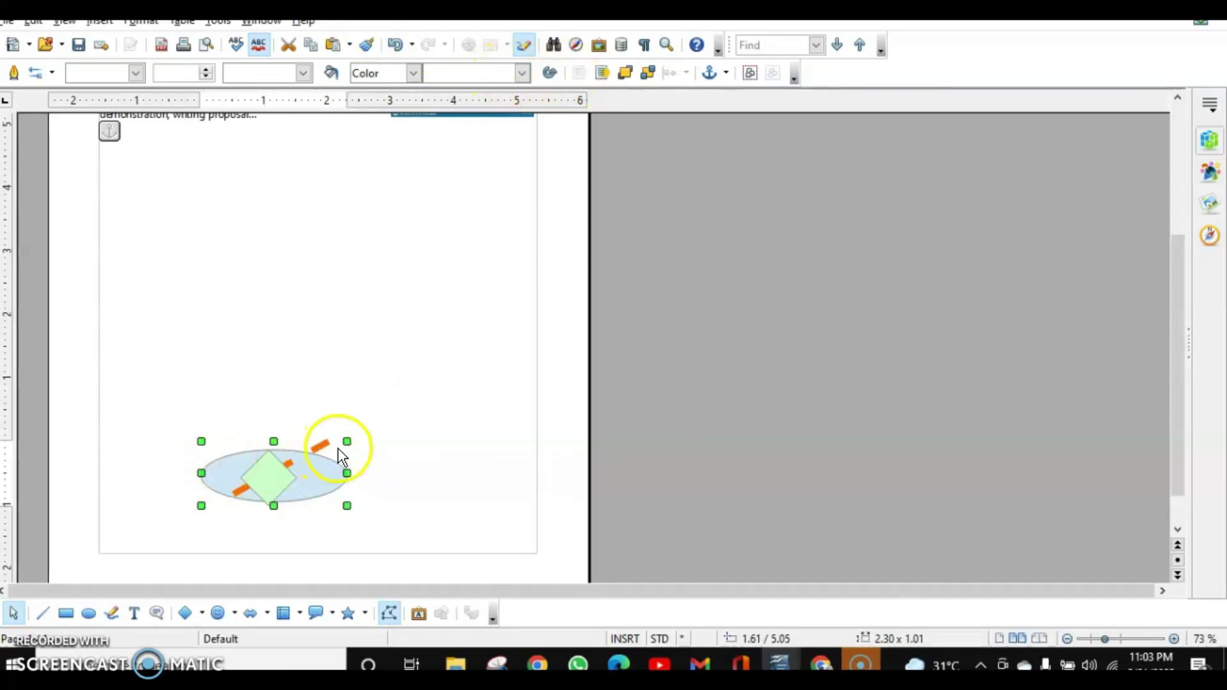
pyautogui.moveTo(347, 441); pyautogui.dragTo(432, 422)
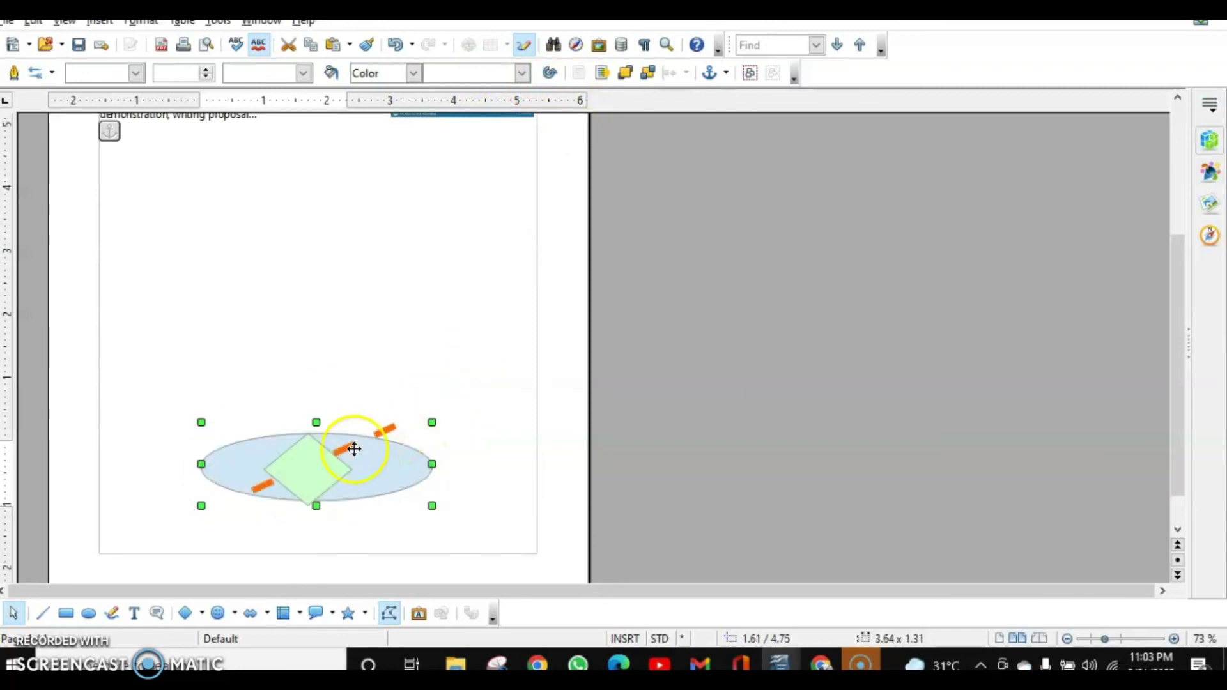
# Ungroup the combined ellipse, diamond and dashed line into separate shapes and deselect them
pyautogui.rightClick(309, 468)
pyautogui.moveTo(371, 387)
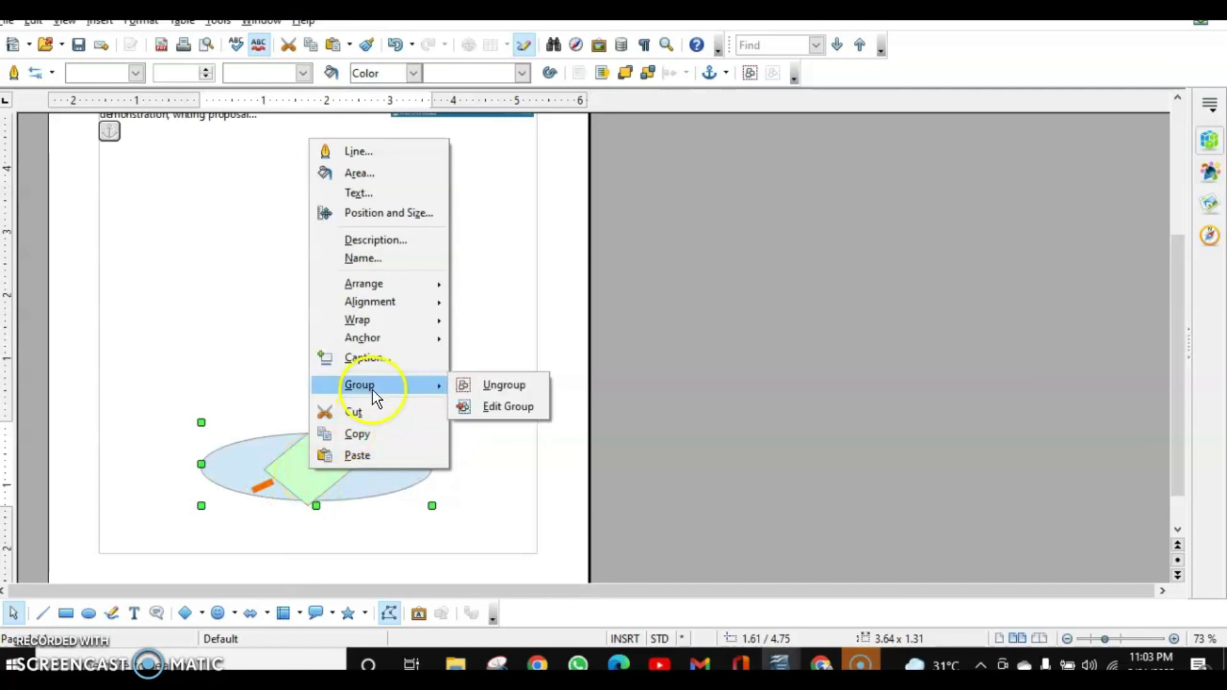
pyautogui.click(490, 381)
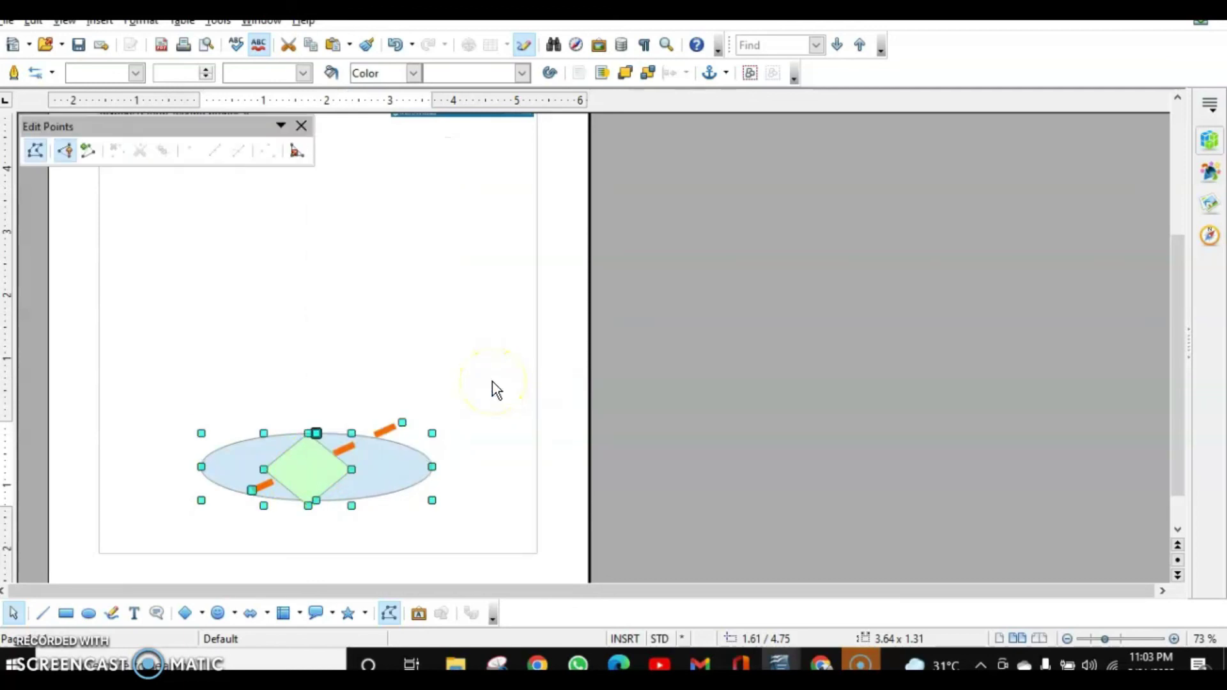
pyautogui.press('Escape')
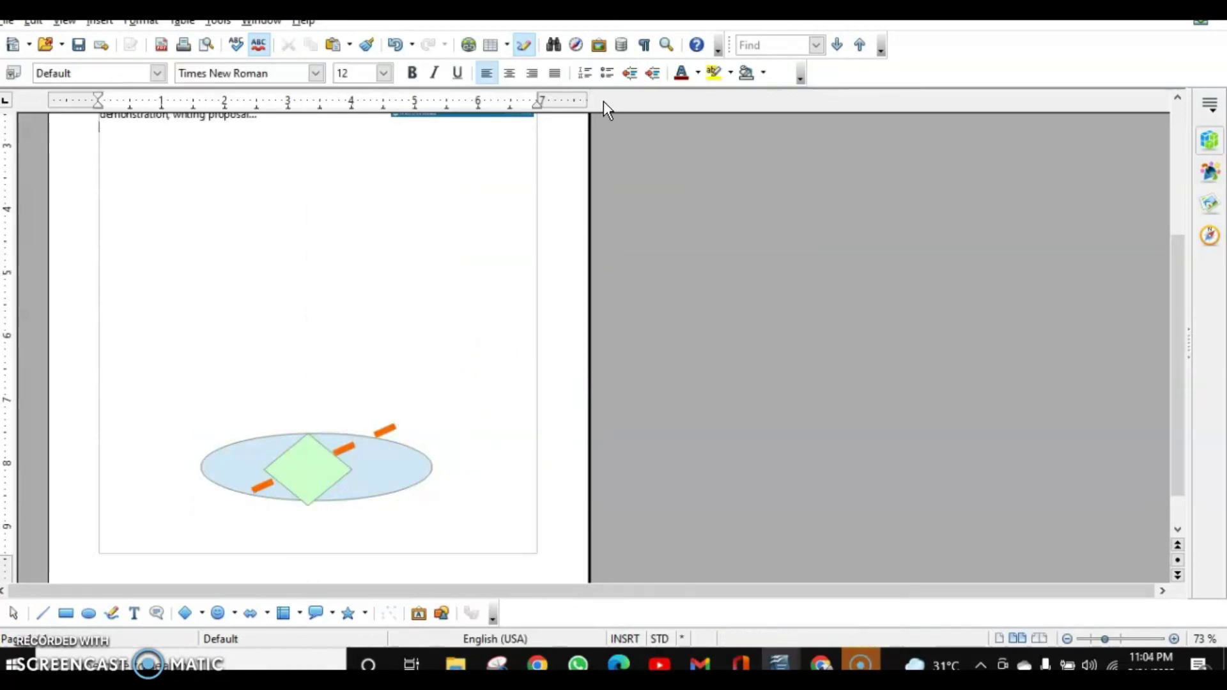